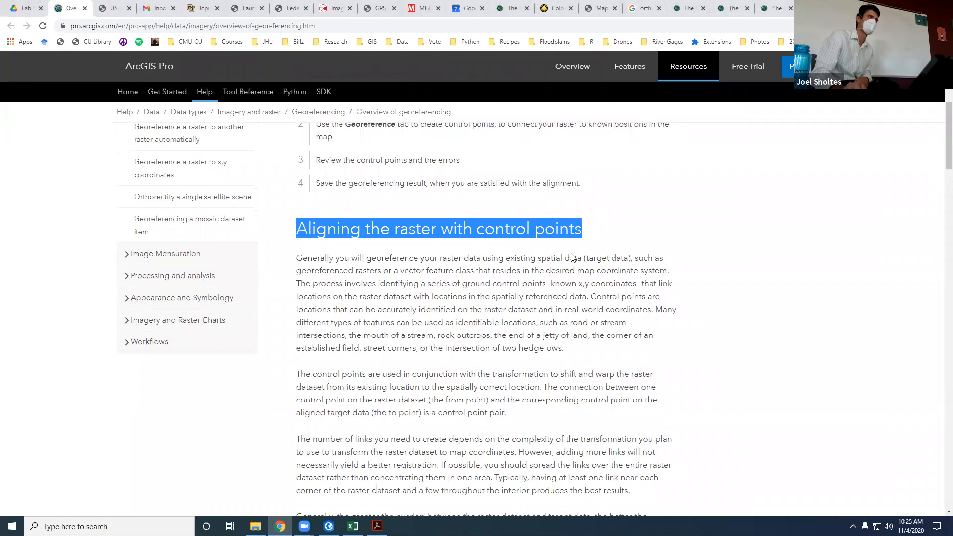
Step: Skim the georeferencing overview from the control point section to the affine transformation diagram and back to the four-step workflow
scroll(568, 284, down, 13)
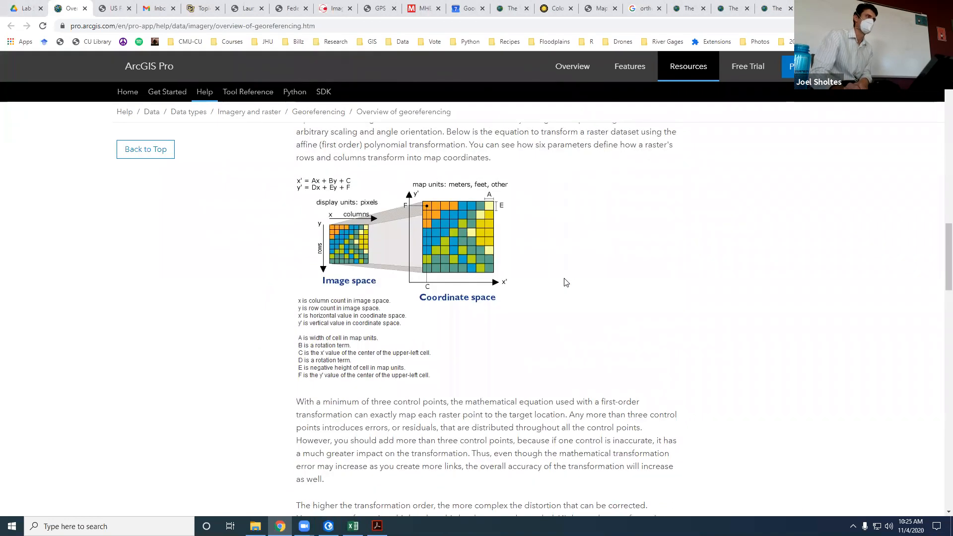
scroll(566, 282, down, 10)
scroll(565, 280, up, 13)
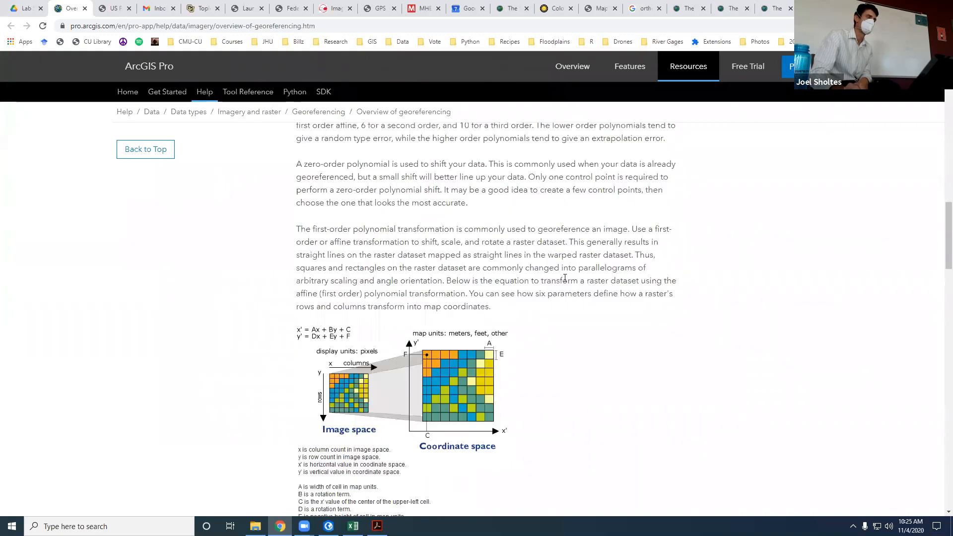
scroll(565, 279, up, 13)
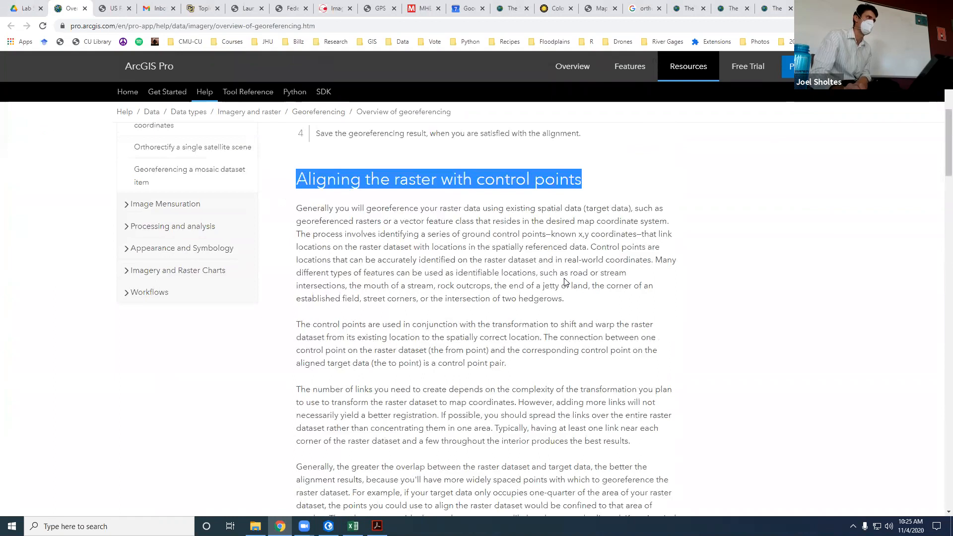
scroll(565, 282, up, 2)
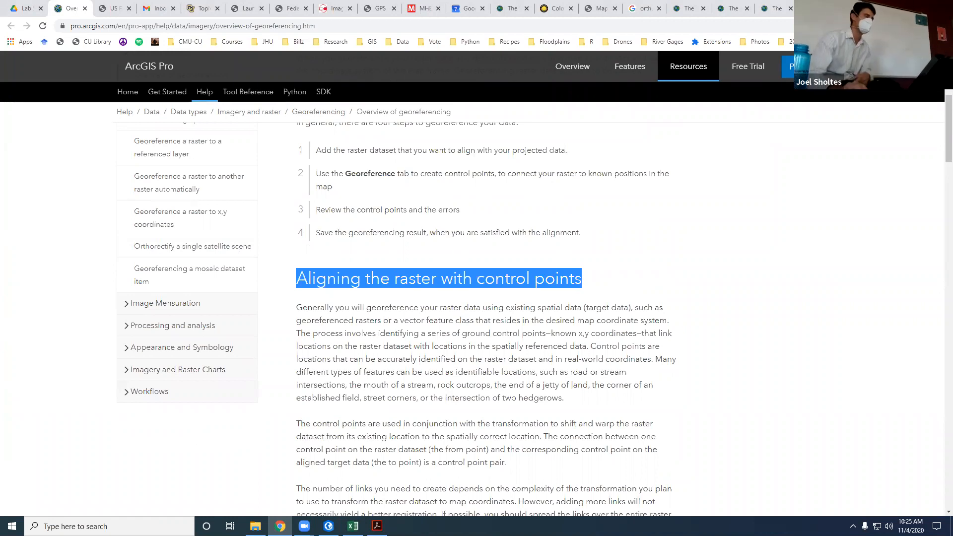
Step: Switch to ArcGIS Pro and bring Colorado and its neighbouring states into view on the map
click(329, 527)
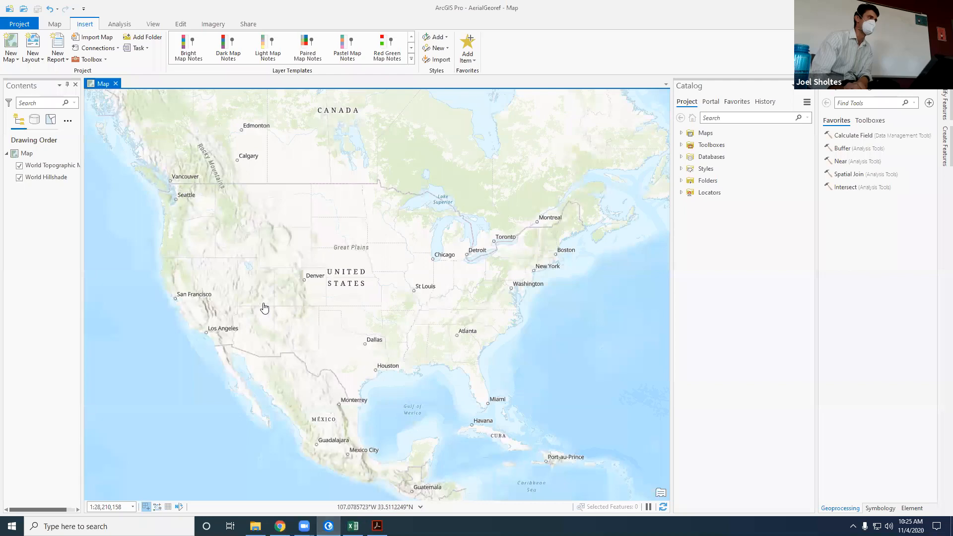
scroll(226, 240, up, 2)
scroll(247, 255, up, 4)
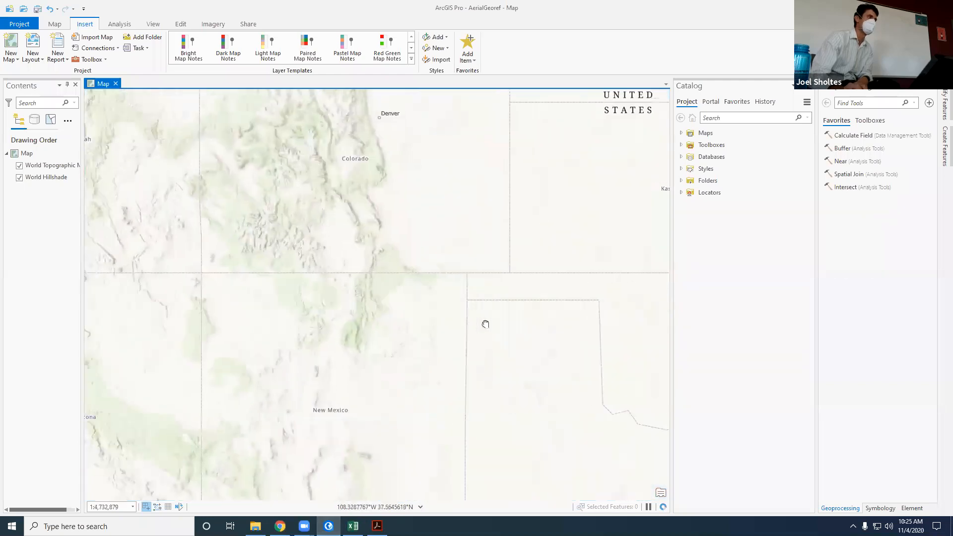
drag(509, 296, 102, 254)
drag(305, 322, 412, 342)
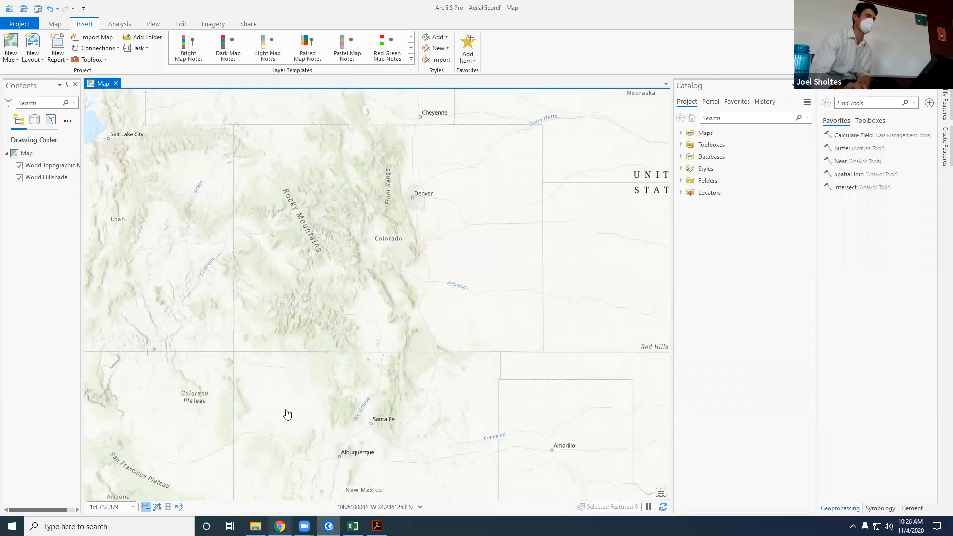
Step: Return to the georeferencing help page in Chrome and review the section on aligning the raster with control points
mouse_move(280, 526)
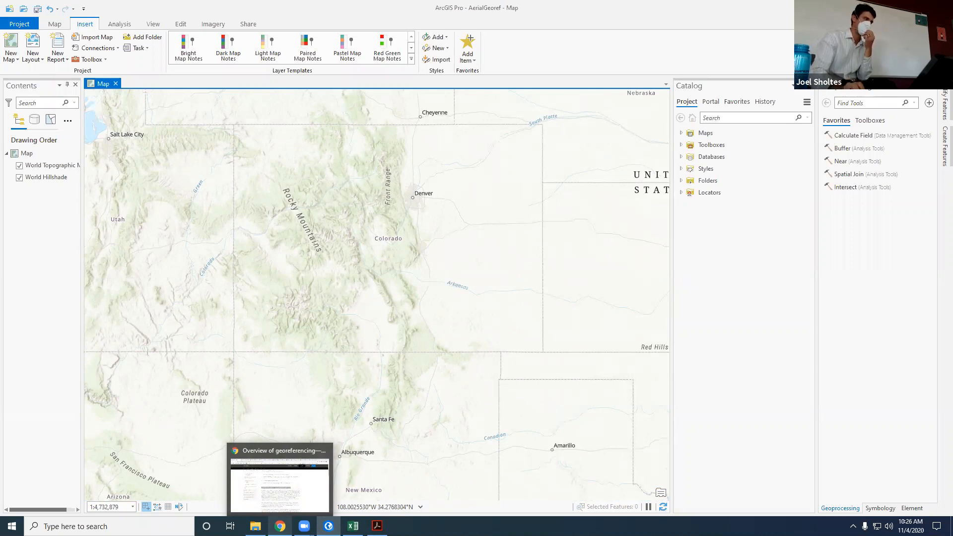
click(301, 484)
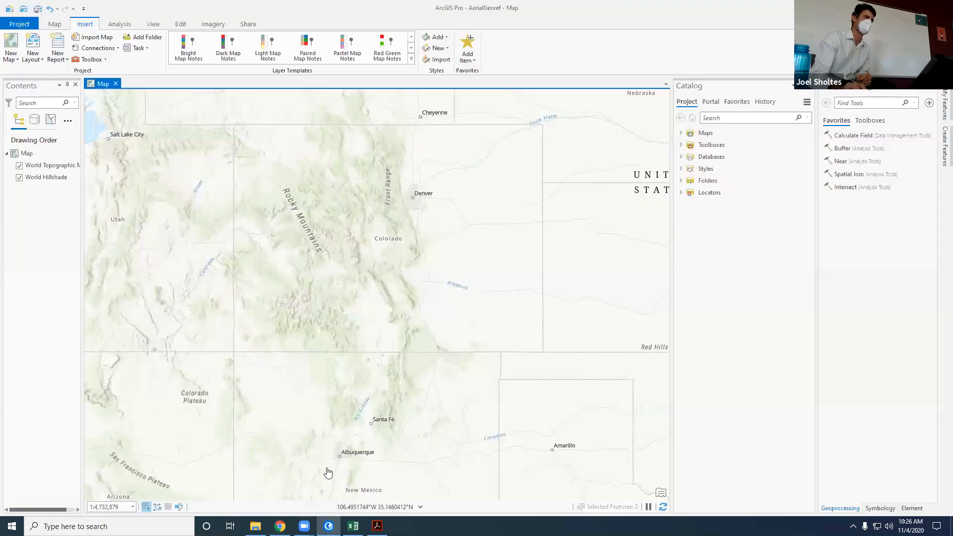
click(280, 526)
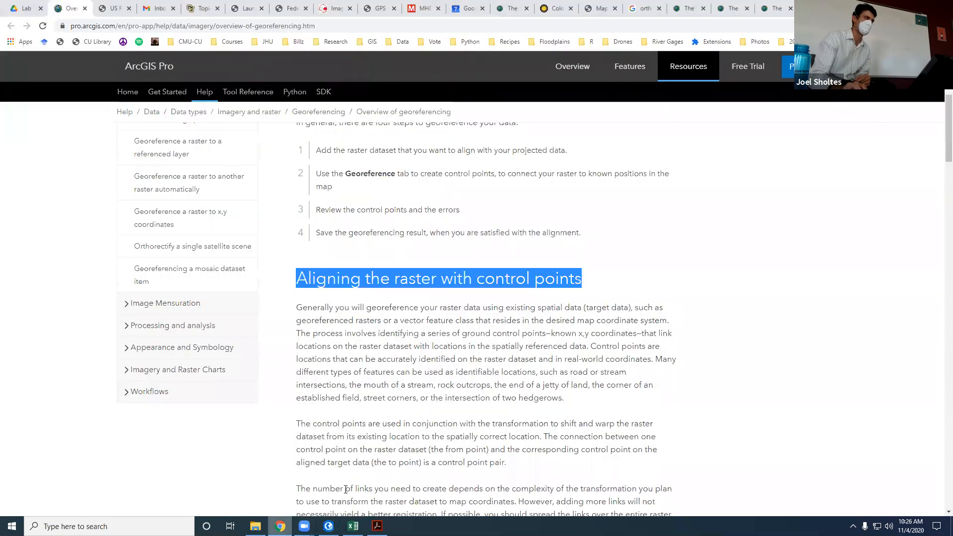
scroll(416, 410, down, 3)
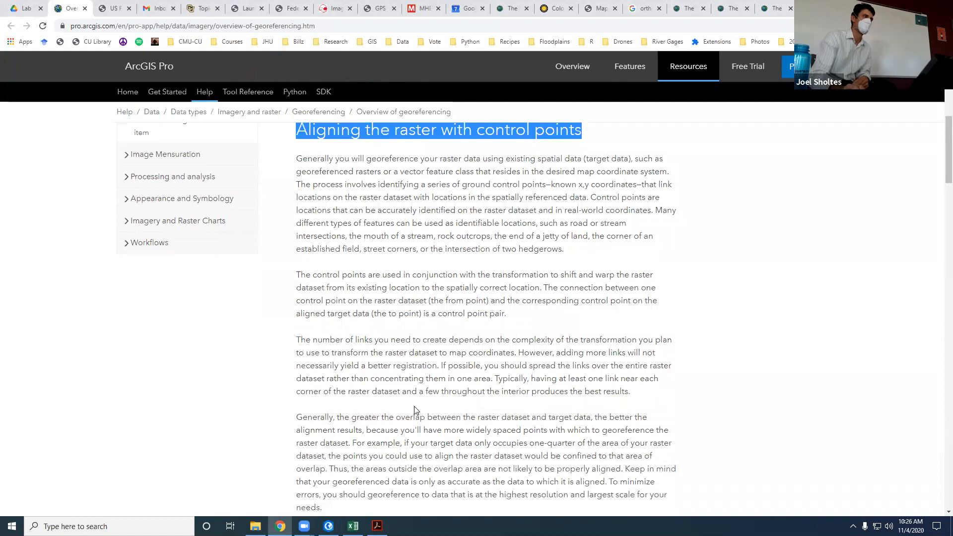
scroll(416, 411, up, 1)
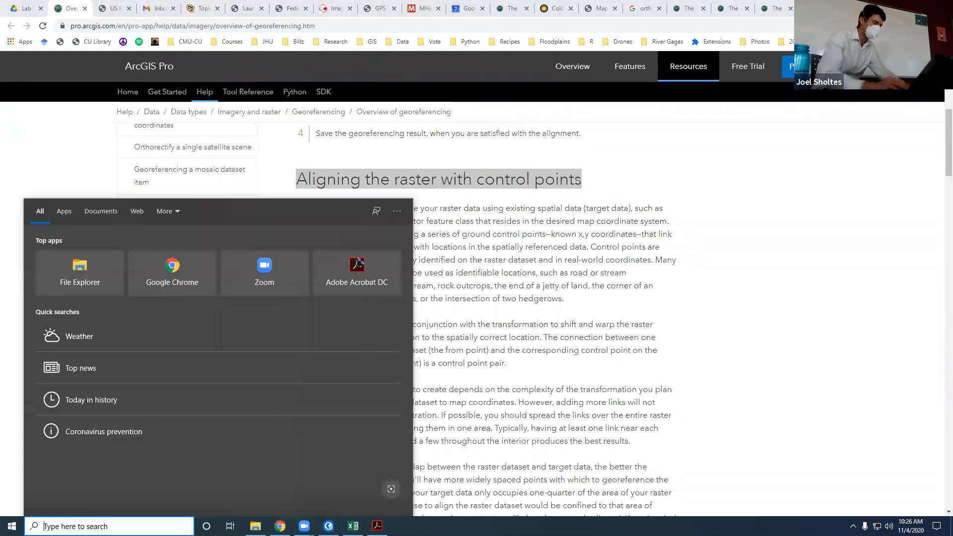
text(go)
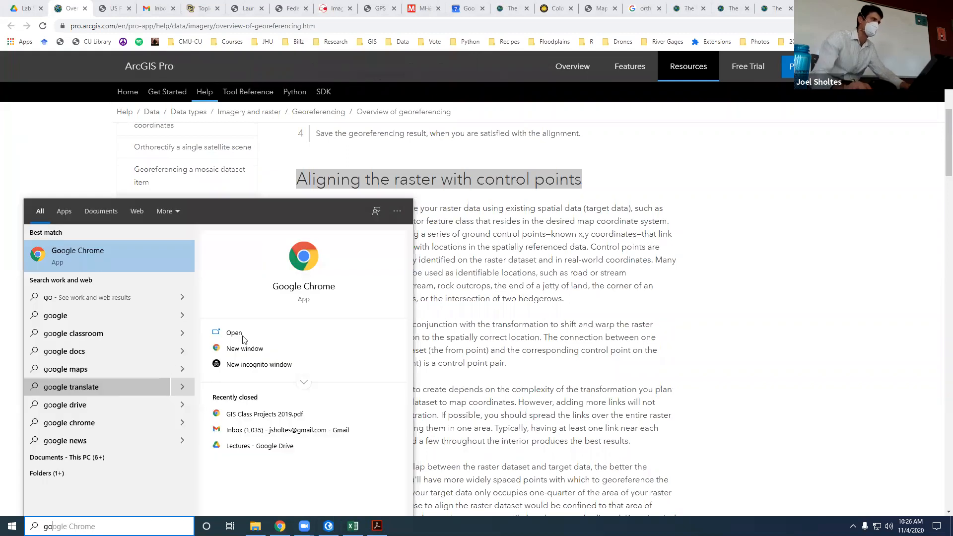
click(576, 343)
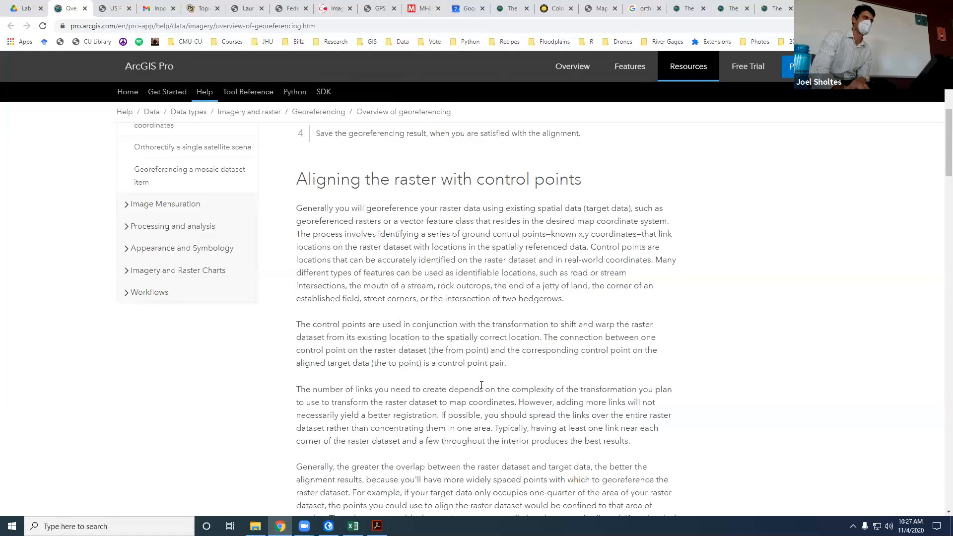
Step: Read the help page from the number of links needed through the first-order affine equation and its image-to-coordinate-space diagram
scroll(481, 386, down, 1)
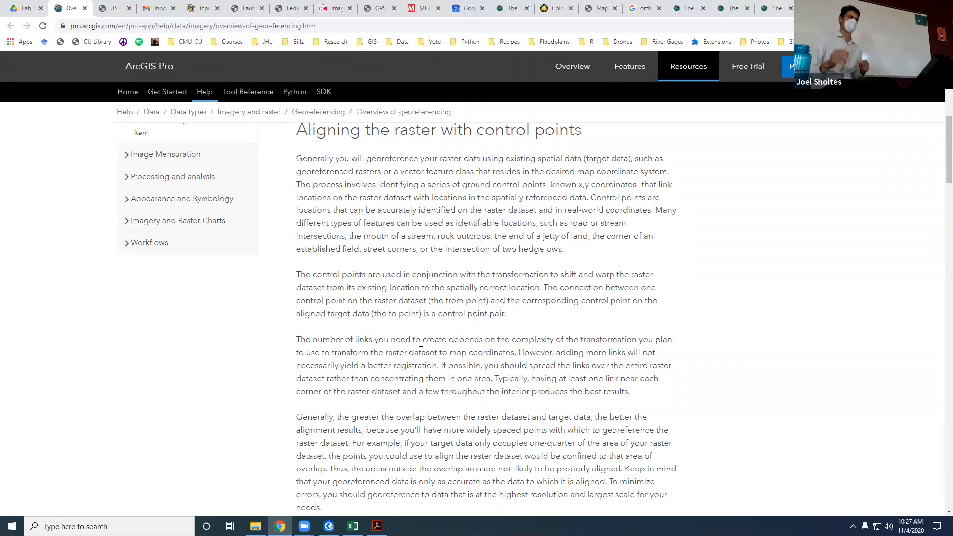
scroll(389, 320, down, 3)
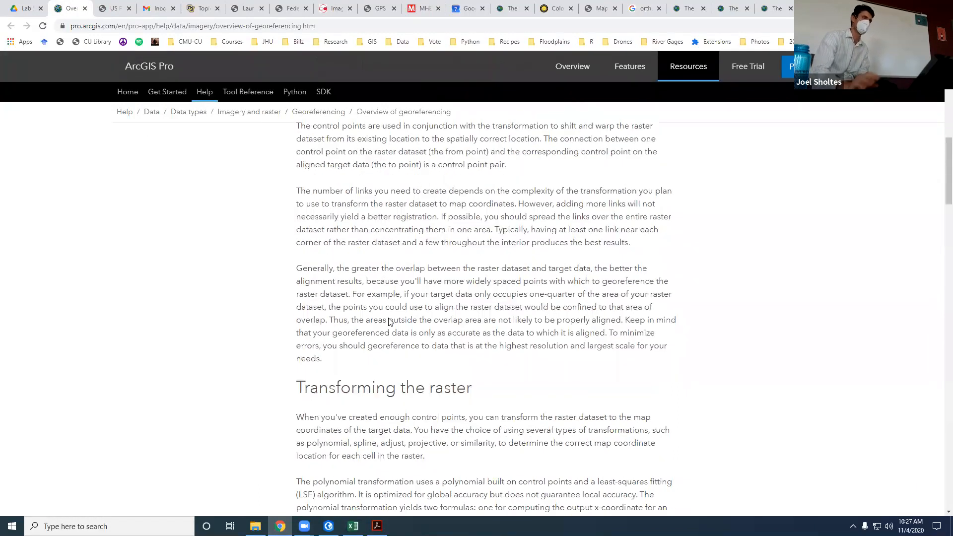
scroll(389, 318, down, 3)
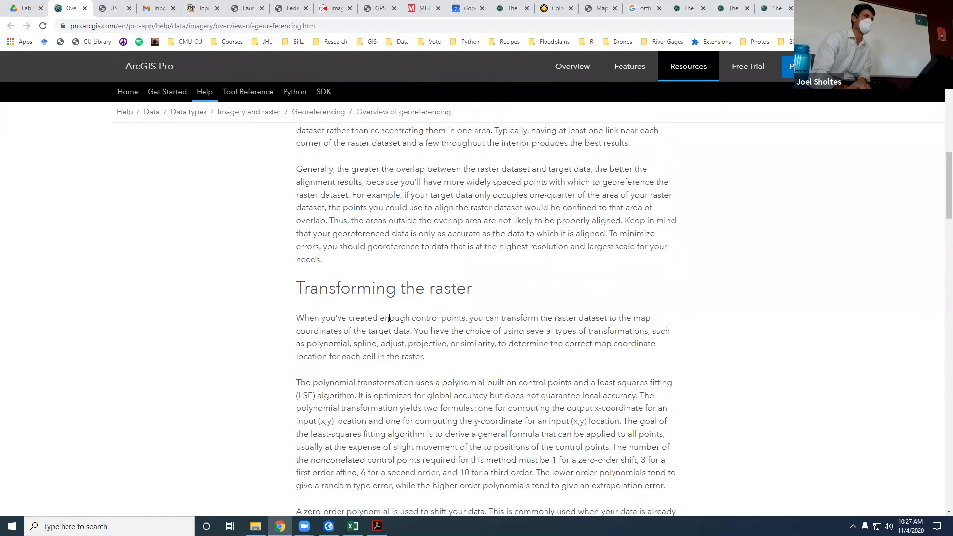
scroll(370, 314, down, 6)
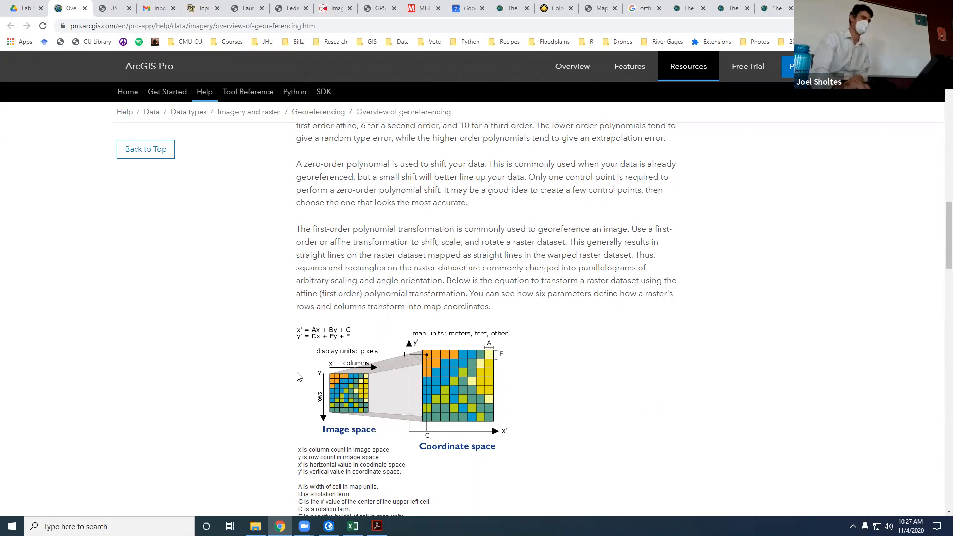
scroll(329, 332, down, 1)
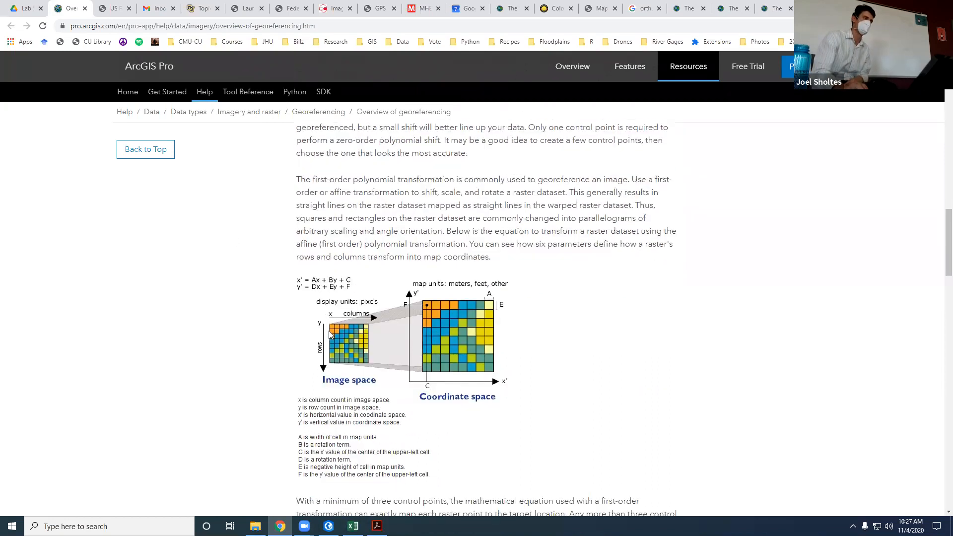
scroll(328, 331, up, 1)
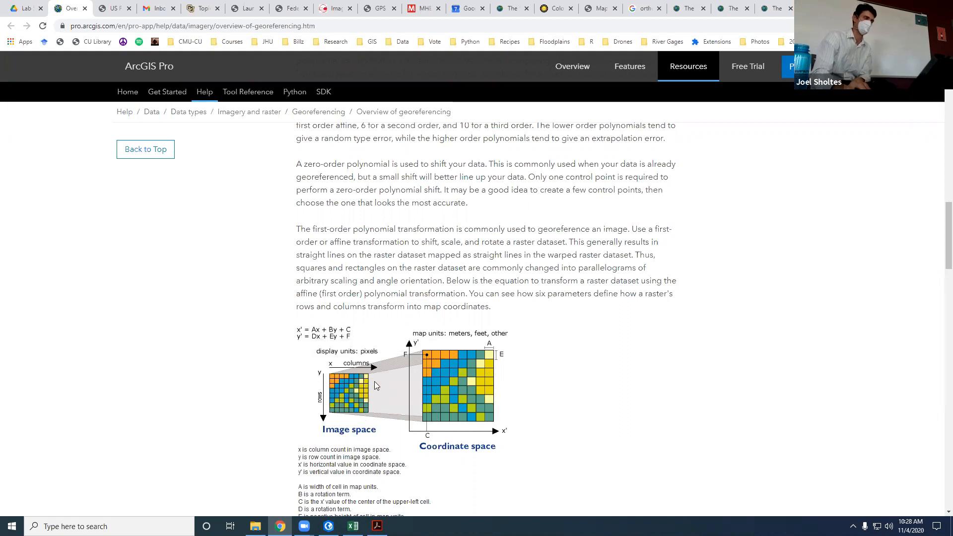
scroll(400, 402, down, 1)
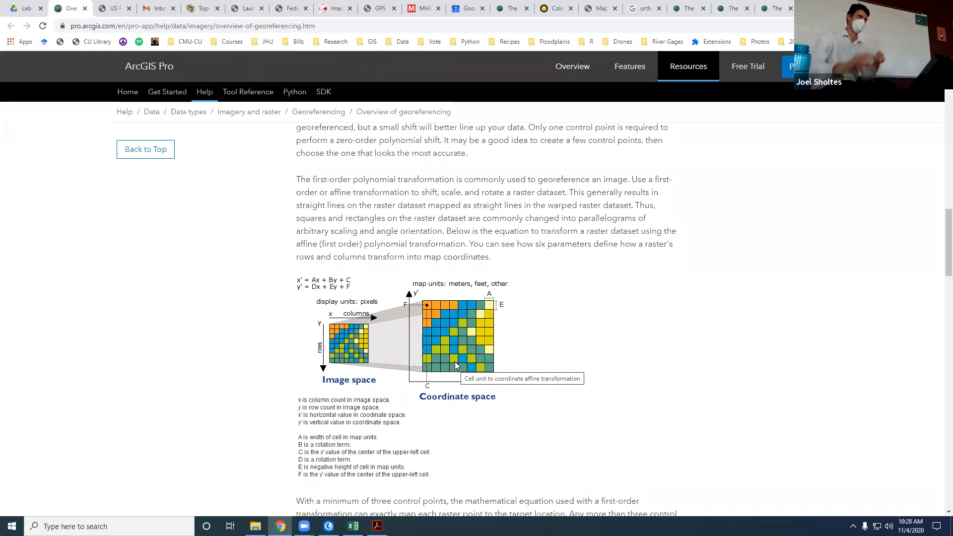
Step: Examine the diagram comparing affine, second-order and third-order polynomial transformations and relate it to the affine equation
scroll(435, 359, down, 7)
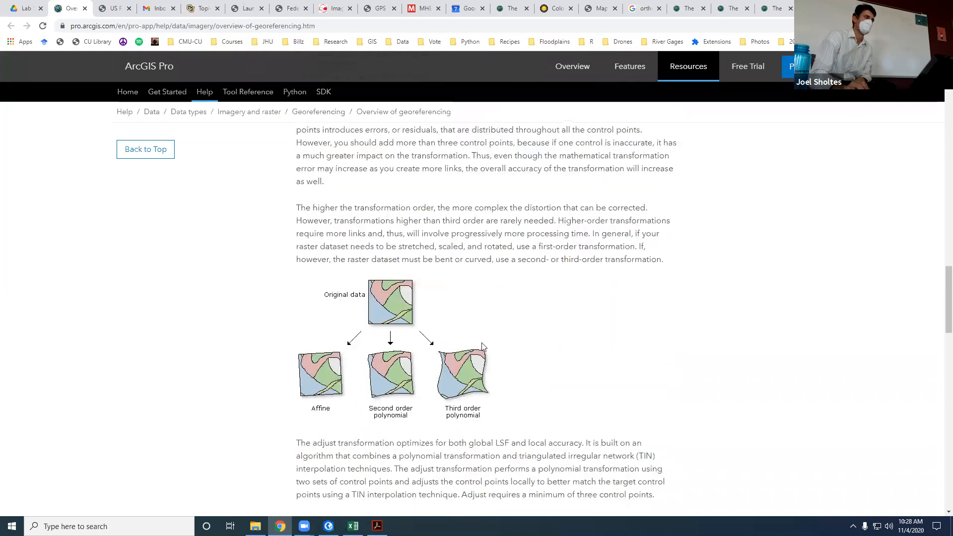
scroll(395, 377, down, 1)
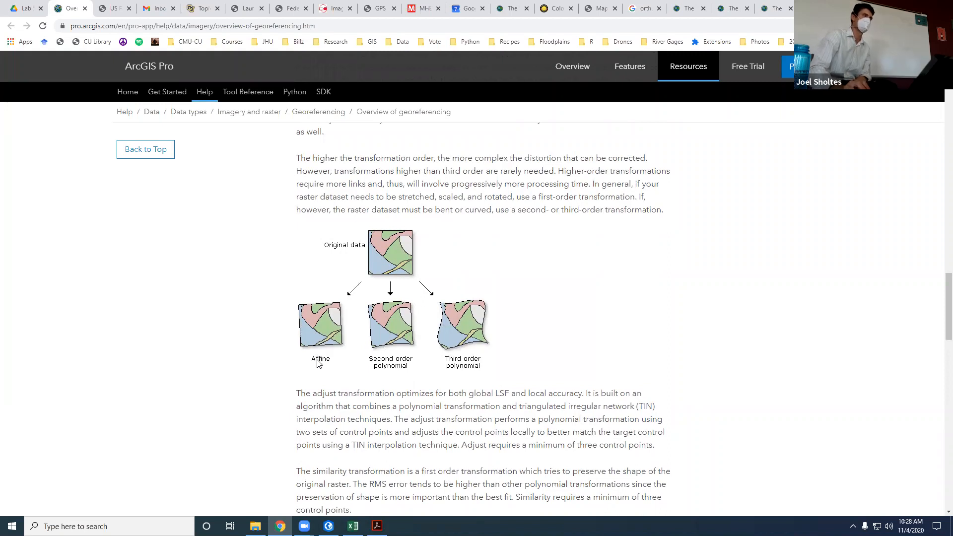
scroll(316, 312, up, 7)
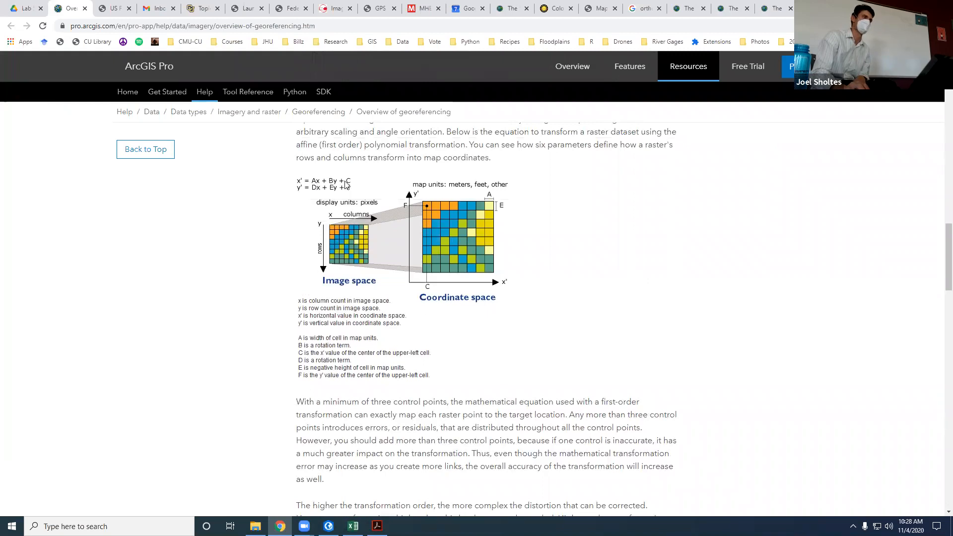
scroll(339, 392, down, 3)
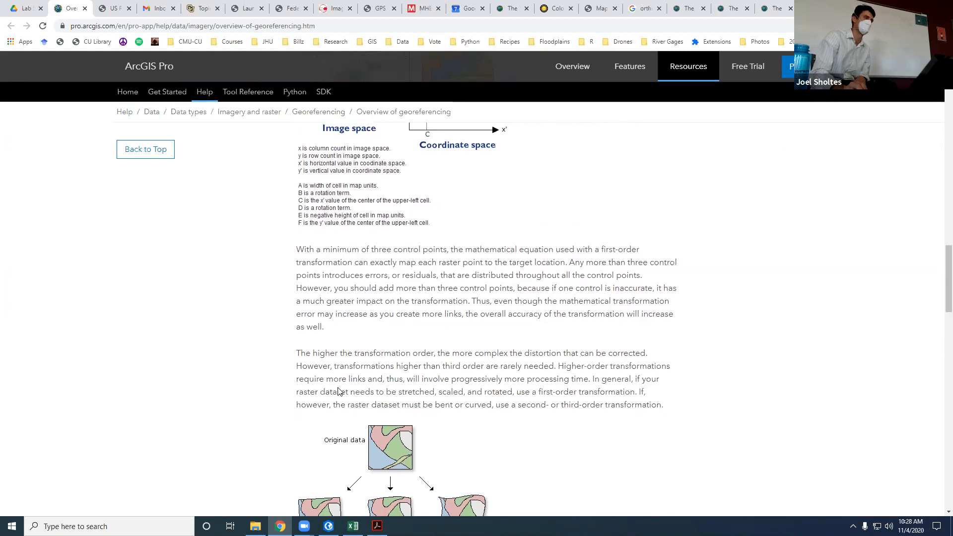
scroll(339, 392, down, 3)
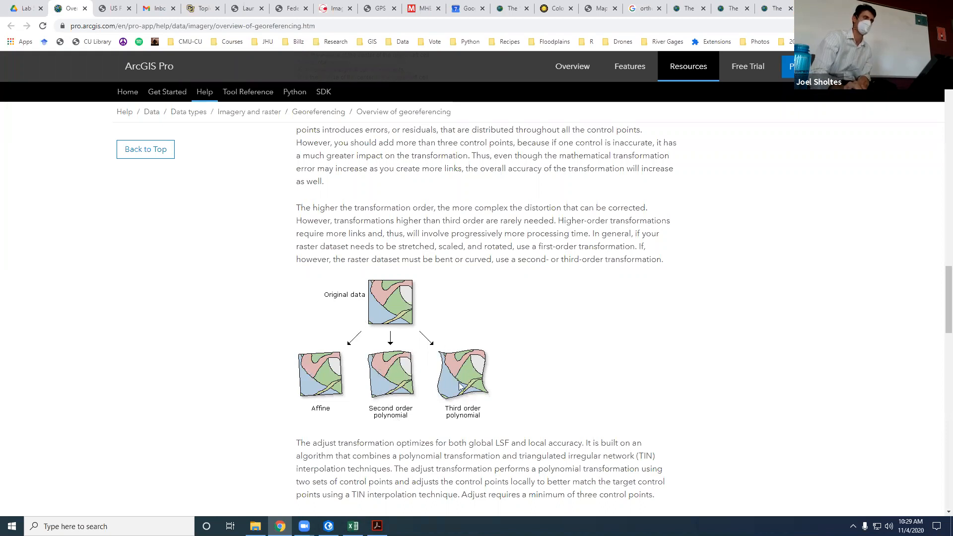
scroll(469, 380, down, 5)
scroll(470, 378, up, 1)
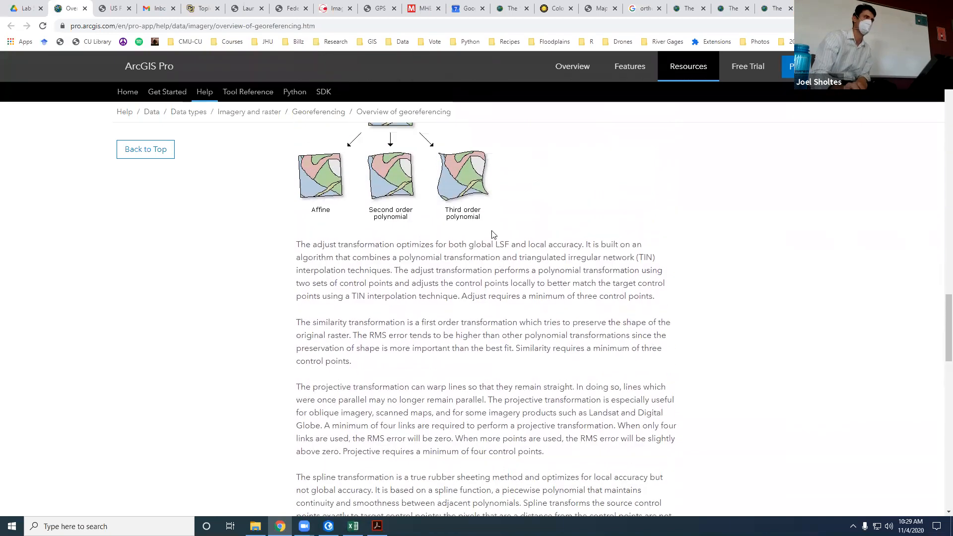
scroll(447, 177, up, 1)
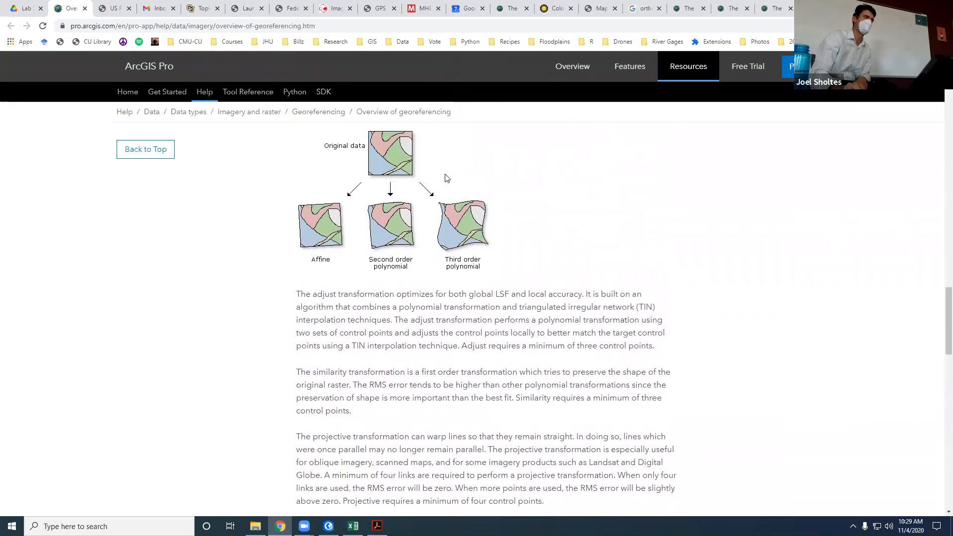
scroll(394, 233, up, 1)
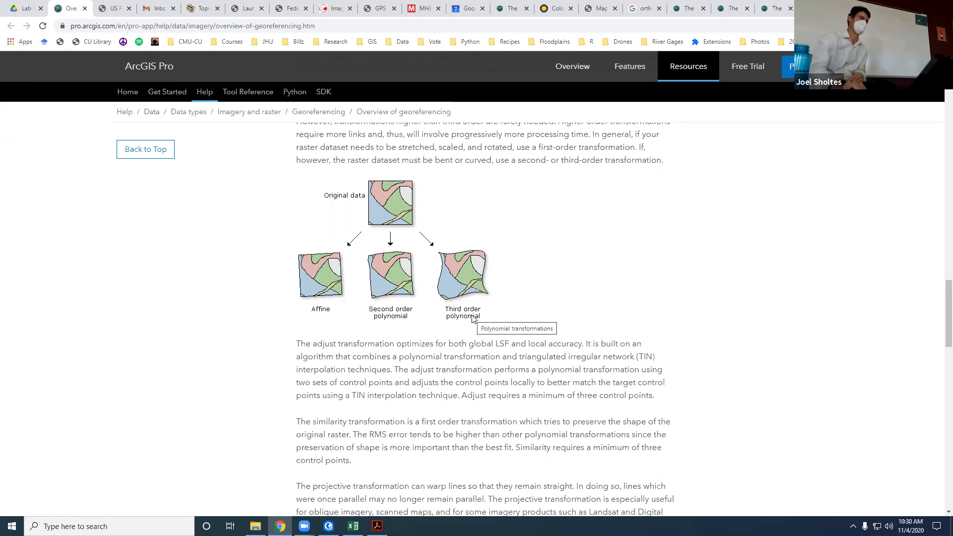
Step: Read the help section on interpreting the root mean square error
scroll(469, 347, down, 7)
scroll(468, 360, down, 4)
scroll(293, 230, up, 3)
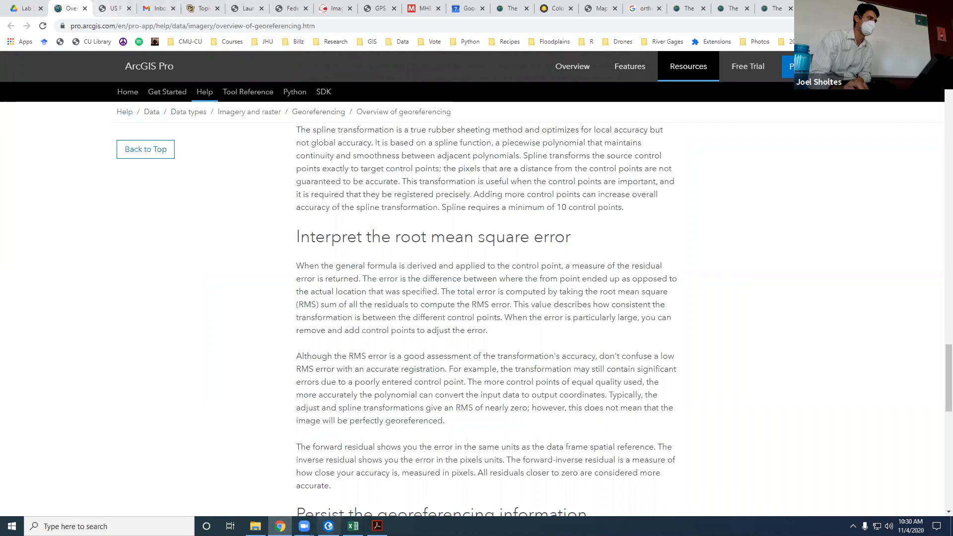
Step: Check the ArcGIS Pro project briefly, then open the Lab page in Chrome
click(328, 526)
click(281, 526)
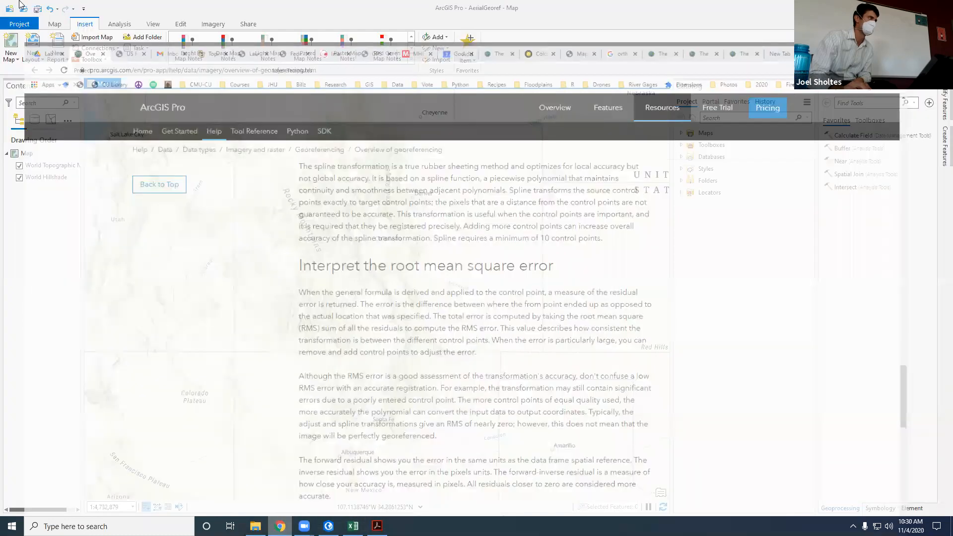
click(25, 7)
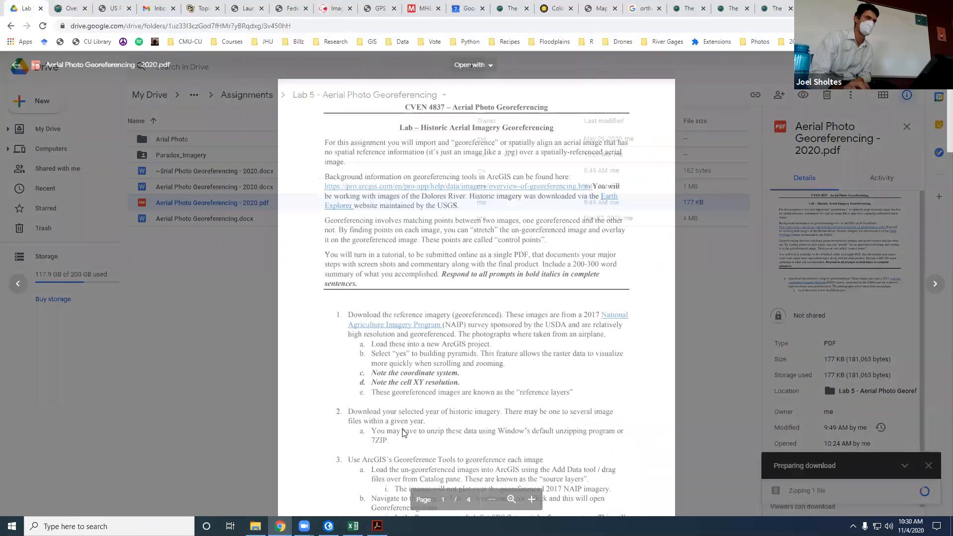
click(829, 381)
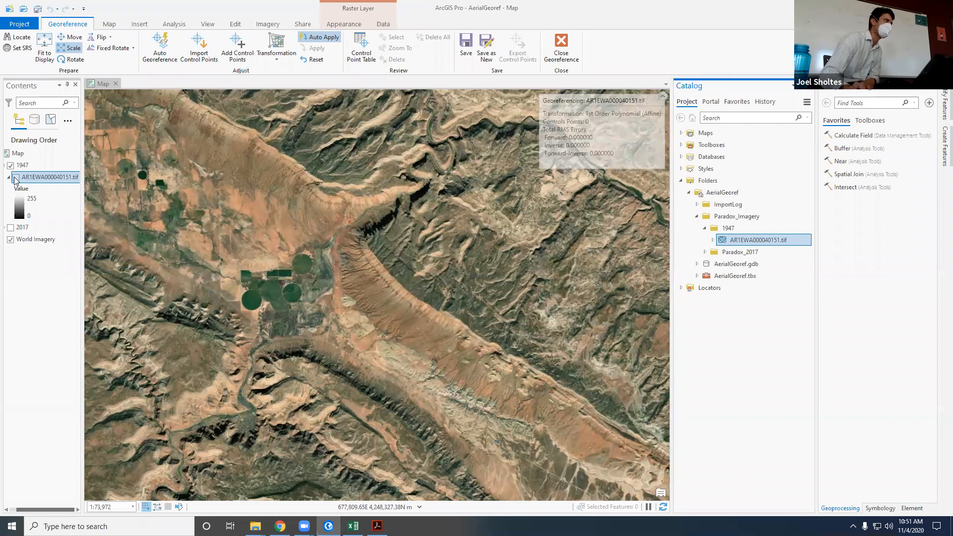
Step: Show the georeferencing frame of the 1947 aerial raster on the map and review the imagery and georeferencing tools
click(186, 261)
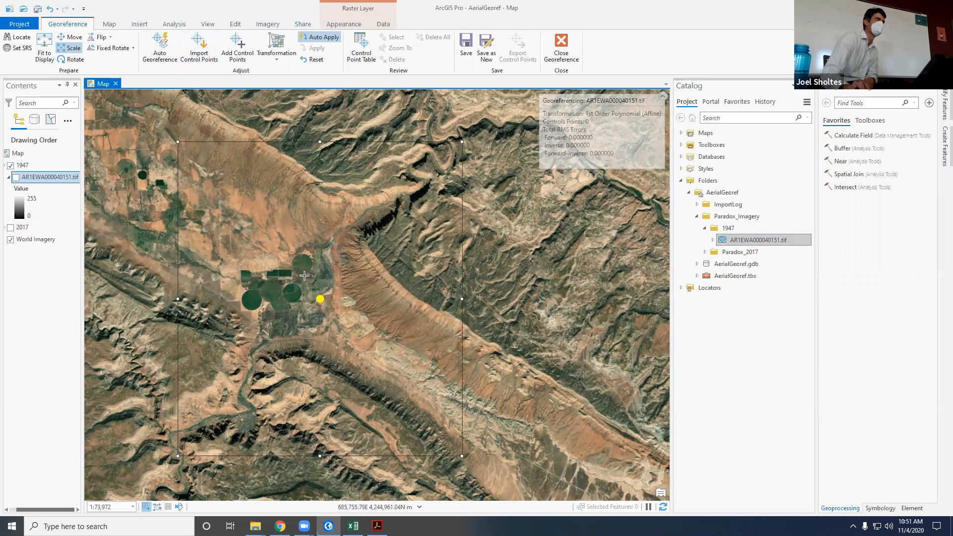
click(267, 25)
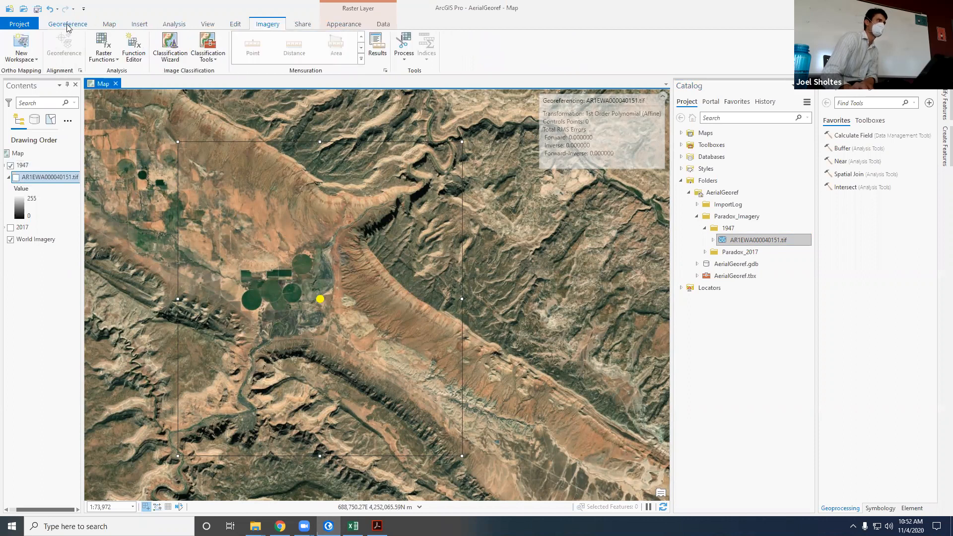
click(68, 24)
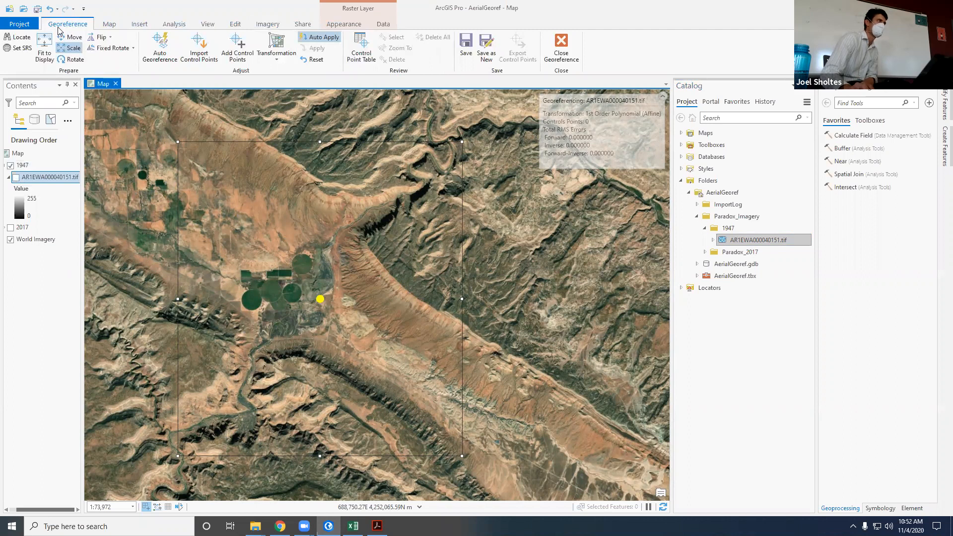
Step: Turn on the 1947 aerial raster layer so it overlays the World Imagery basemap, and select it
click(23, 179)
click(16, 178)
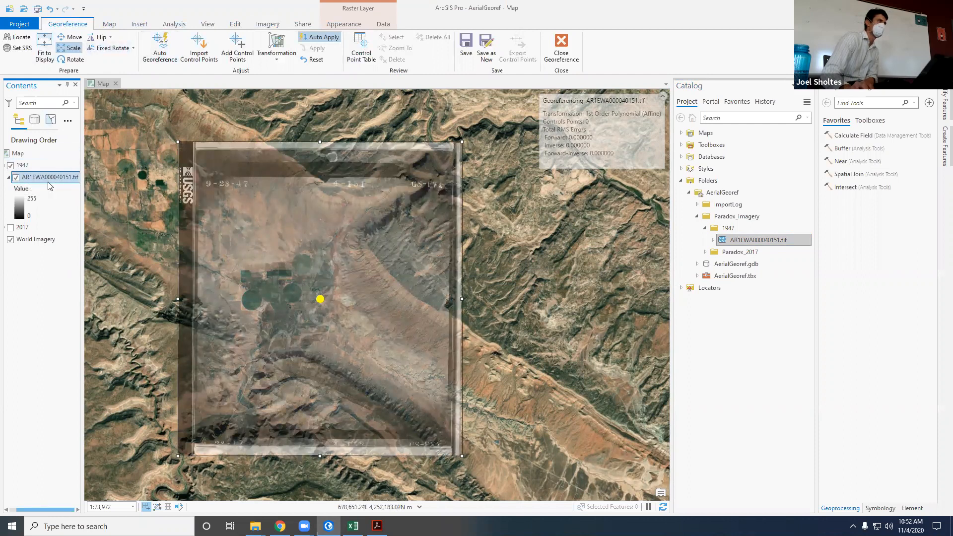
click(49, 178)
click(42, 254)
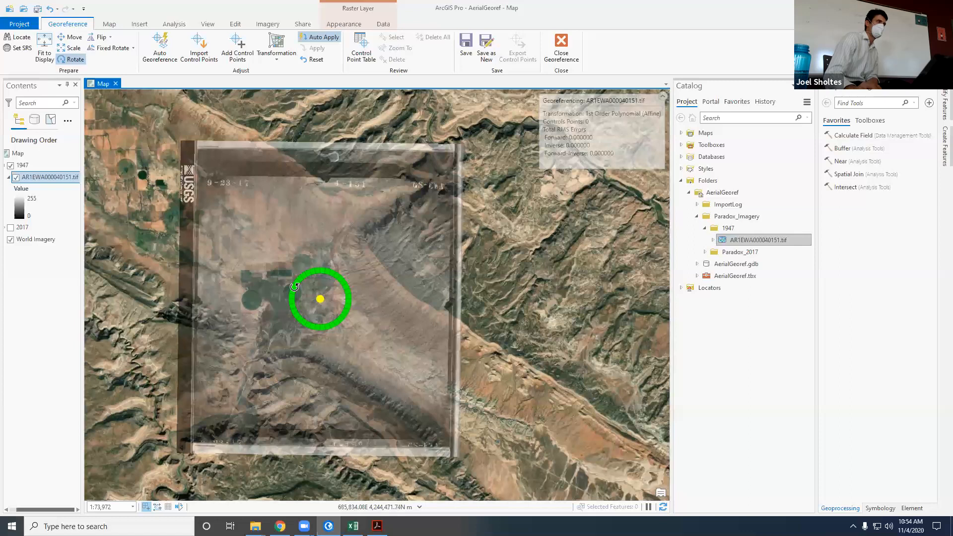
Step: Rotate the 1947 raster slightly about its centre, toggling its visibility to compare its orientation with the basemap
drag(294, 287, 297, 290)
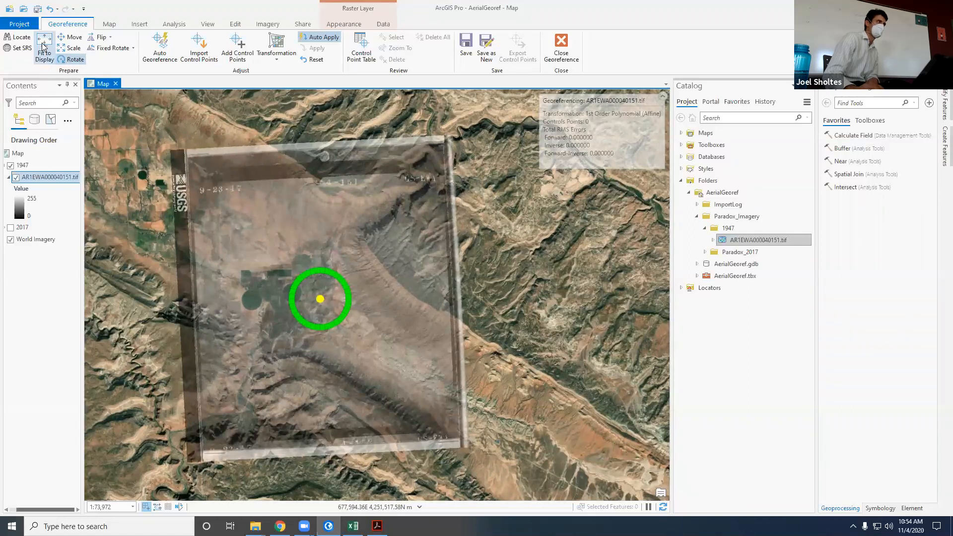
drag(293, 296, 298, 281)
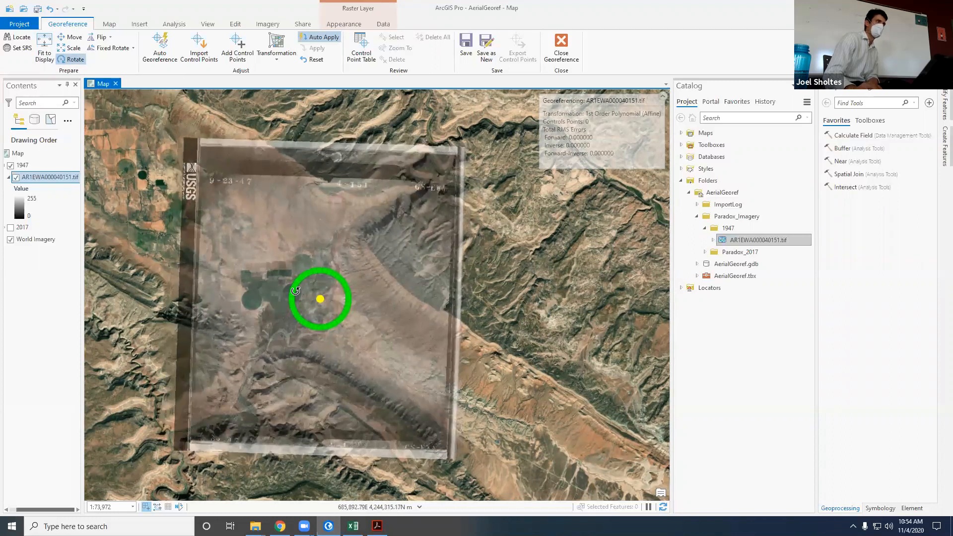
click(15, 179)
click(15, 178)
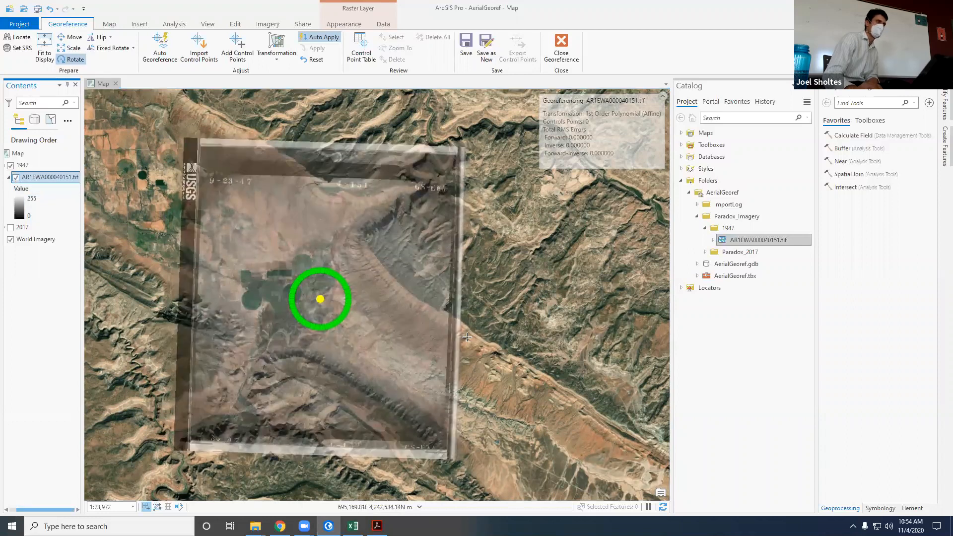
drag(296, 289, 297, 294)
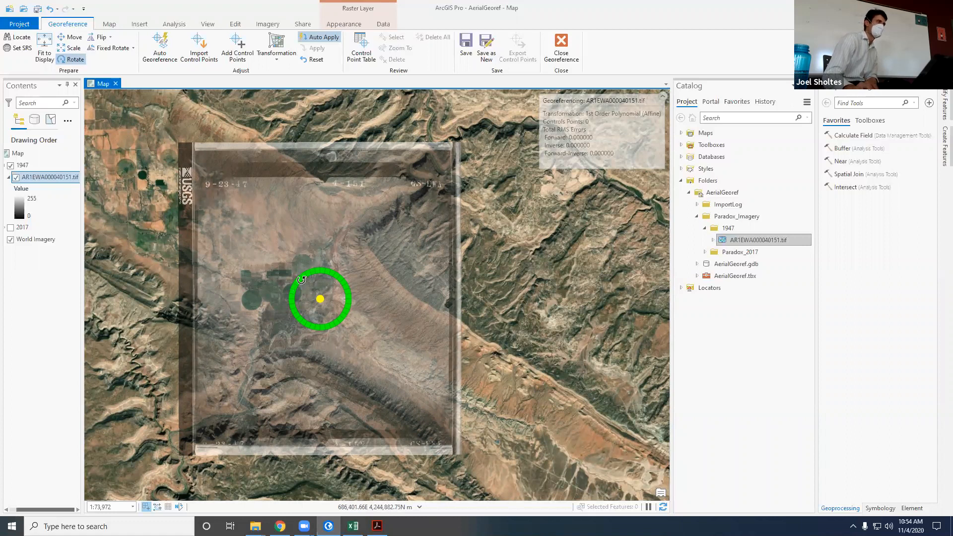
drag(302, 280, 294, 291)
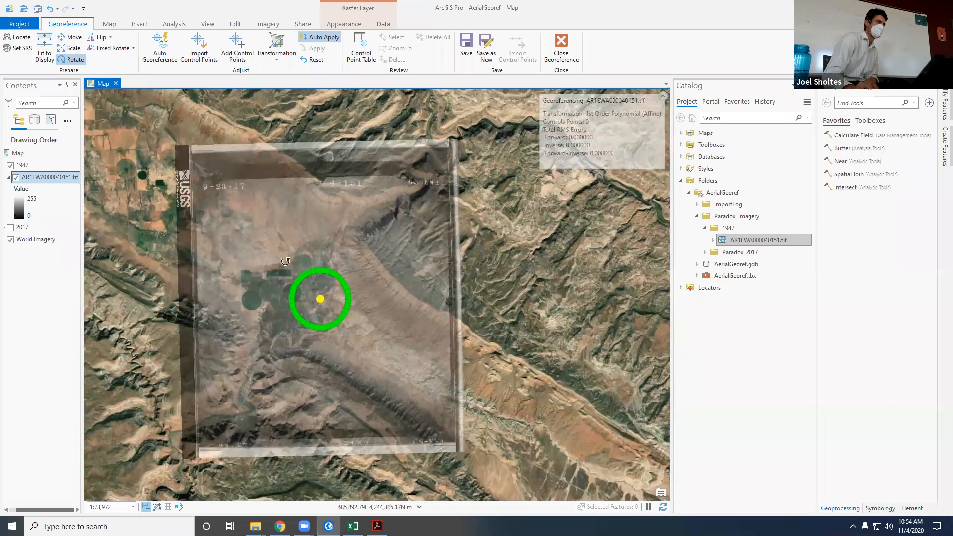
Step: Scale the 1947 raster down slightly and move it so its valley landforms roughly match the basemap
click(70, 37)
mouse_move(296, 262)
mouse_down()
mouse_move(294, 223)
mouse_move(293, 250)
mouse_up()
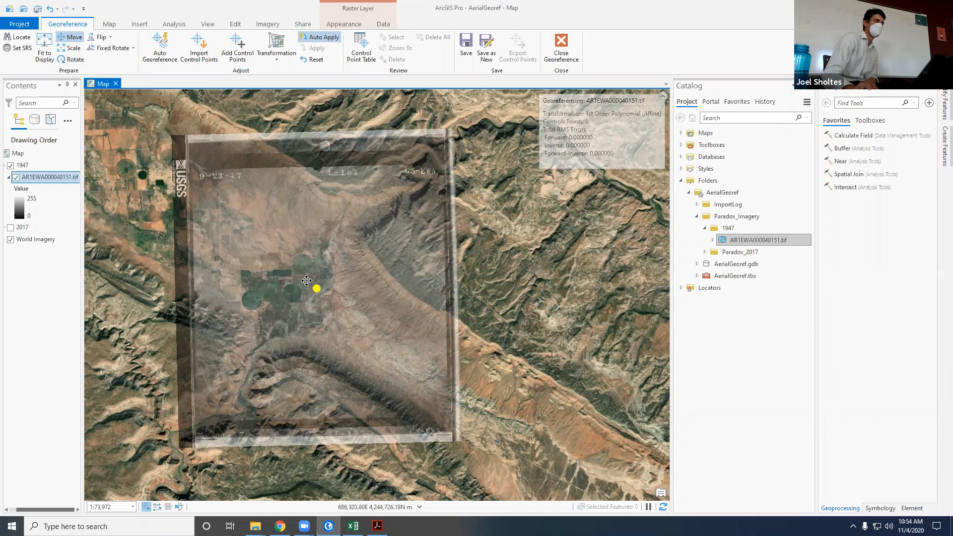
scroll(305, 279, down, 3)
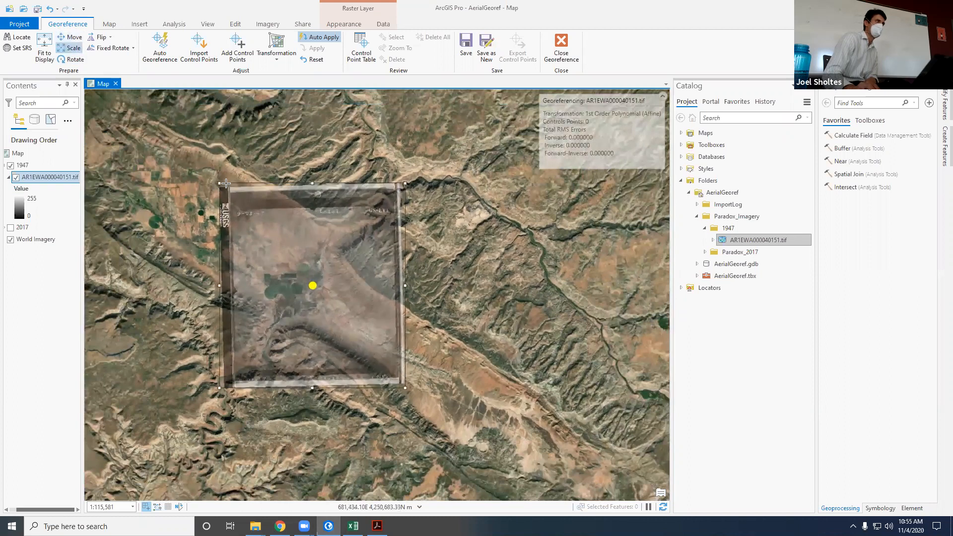
mouse_move(220, 182)
mouse_down()
mouse_move(241, 202)
mouse_move(202, 160)
mouse_move(240, 199)
mouse_move(230, 197)
mouse_up()
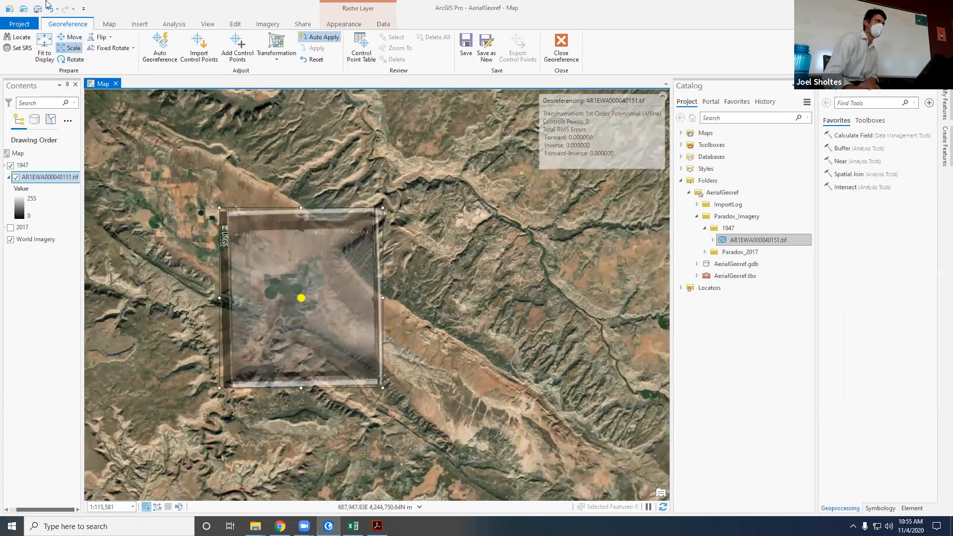
click(70, 38)
drag(257, 255, 260, 255)
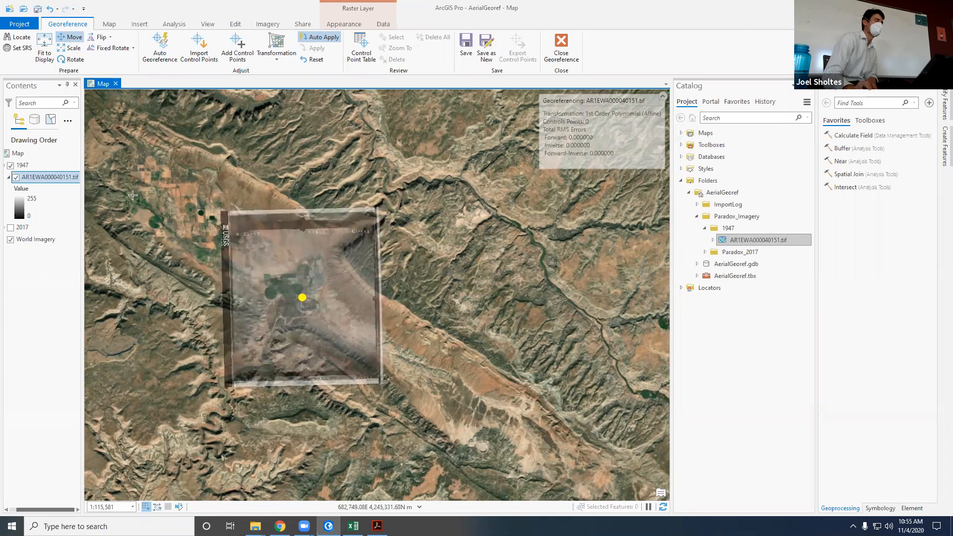
Step: Toggle the 1947 raster off and on to compare the rough alignment of its river and ridges with the basemap
scroll(265, 300, up, 2)
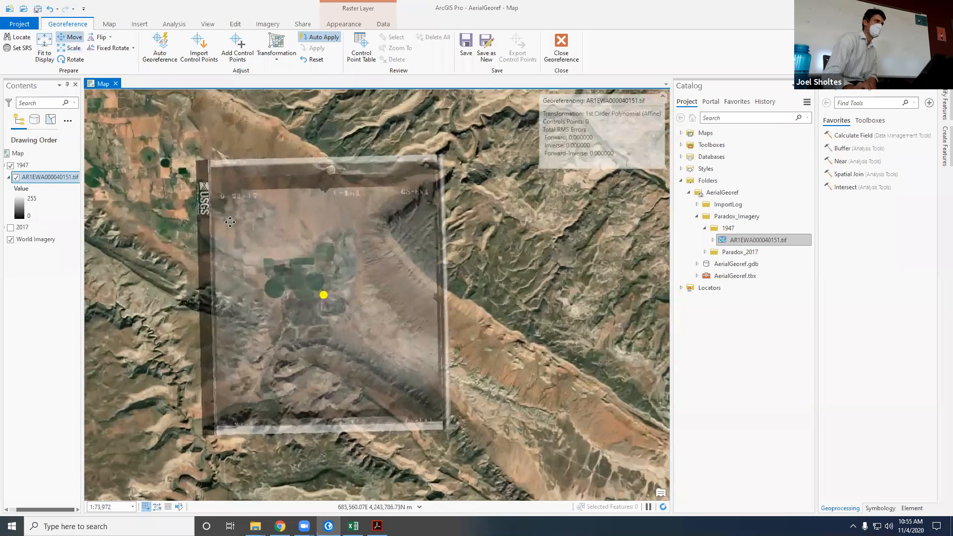
click(60, 320)
click(138, 216)
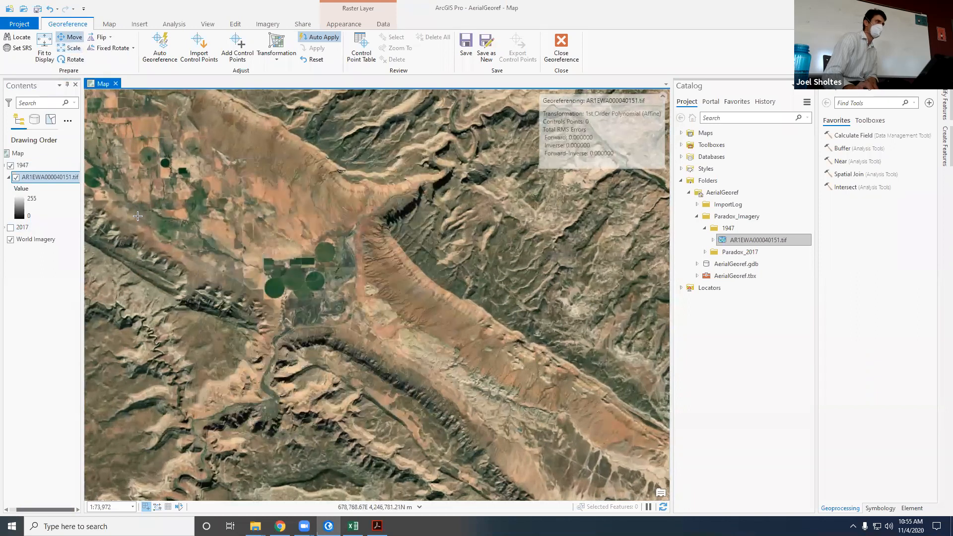
click(16, 178)
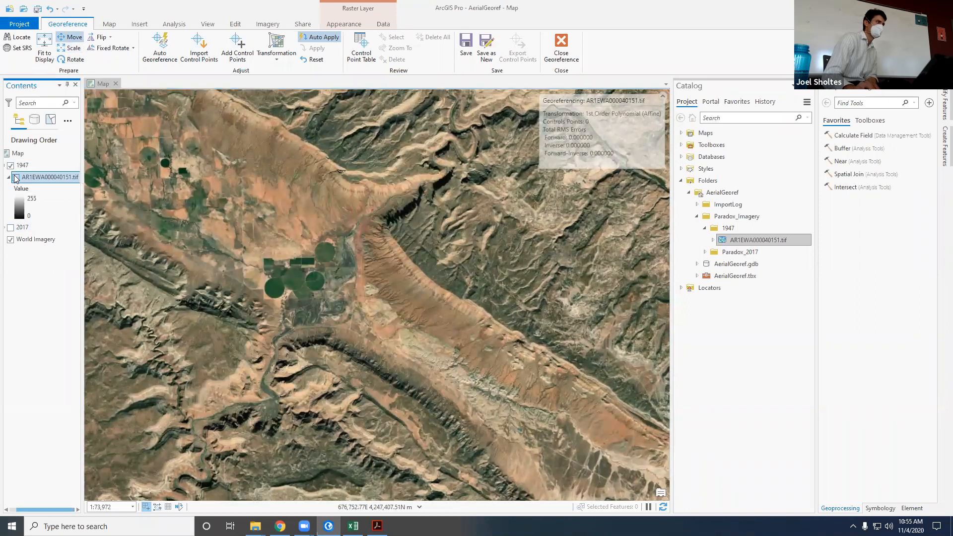
click(15, 177)
scroll(338, 293, up, 2)
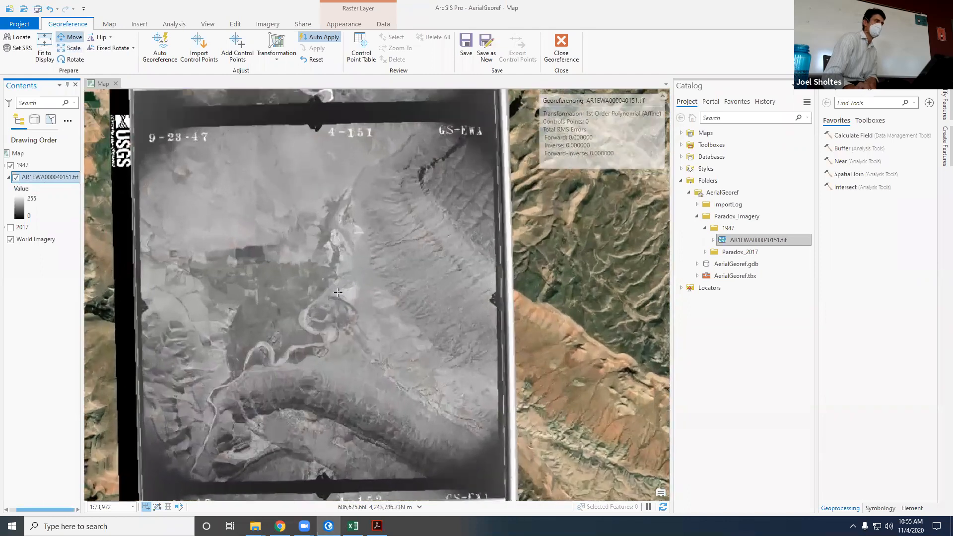
scroll(338, 293, down, 2)
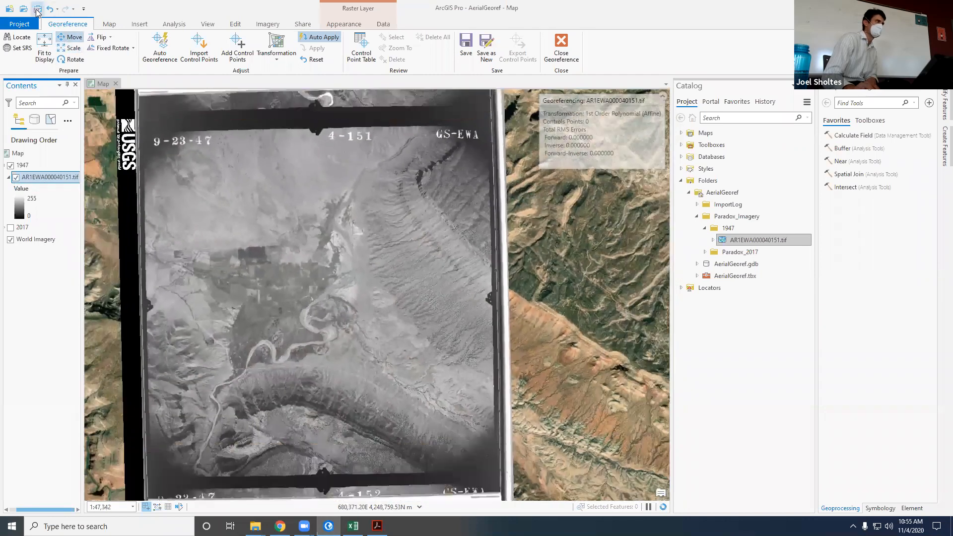
Step: Save the AerialGeoref project with the roughly aligned 1947 raster
click(37, 9)
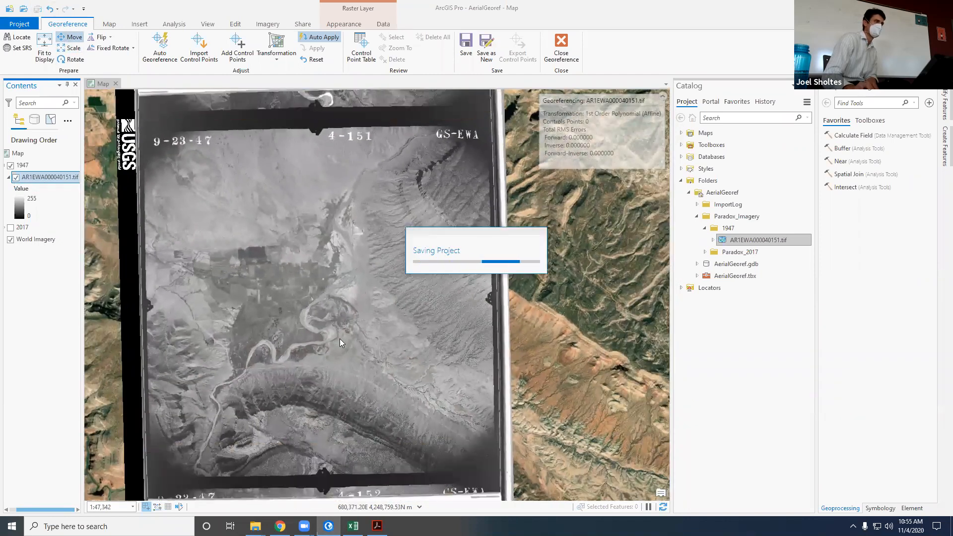
scroll(300, 289, down, 2)
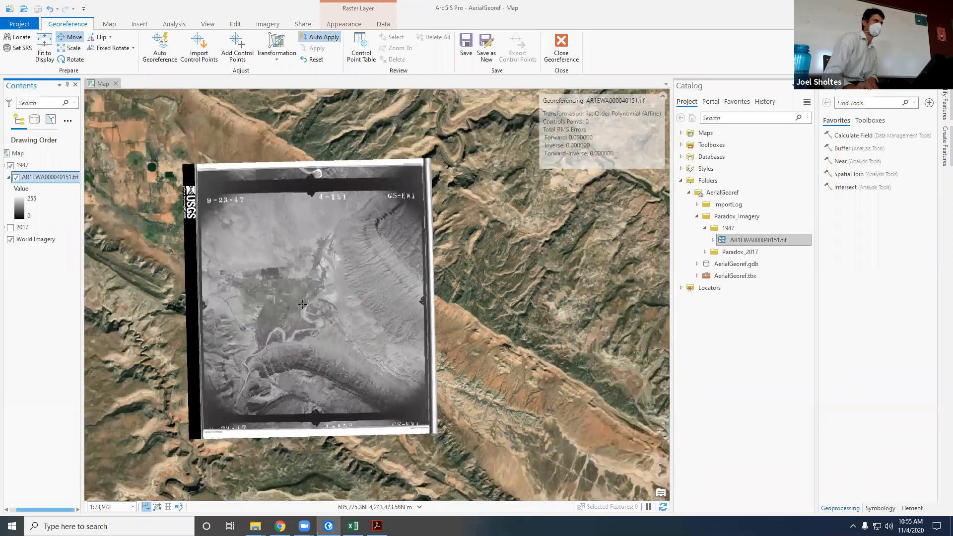
scroll(300, 289, up, 2)
scroll(299, 290, down, 2)
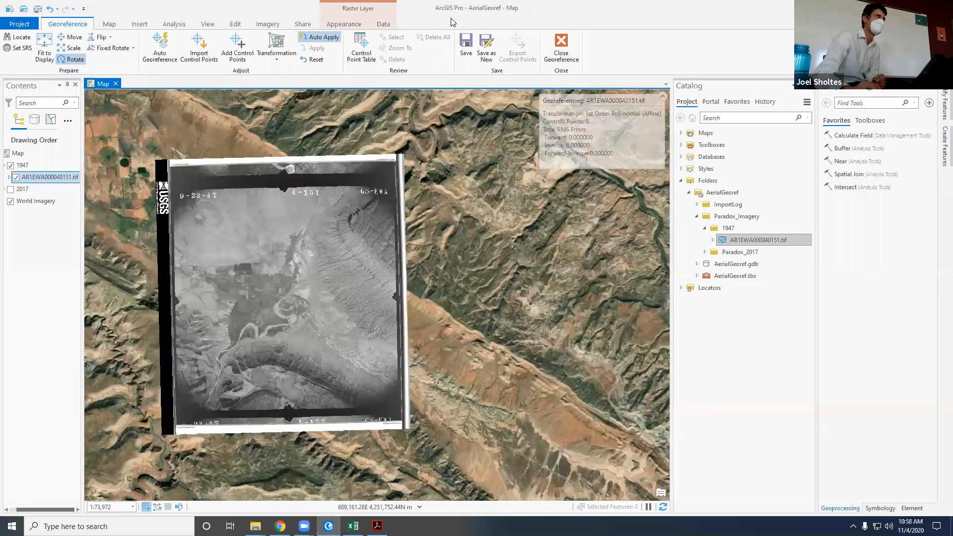
Step: Switch to Chrome and look through the georeferencing help page back to its section on transforming the raster
click(239, 56)
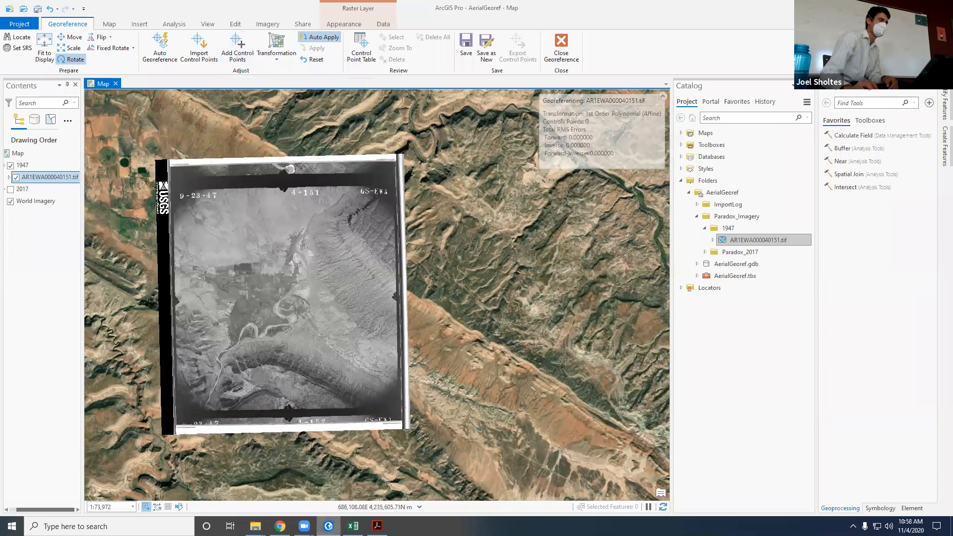
click(280, 527)
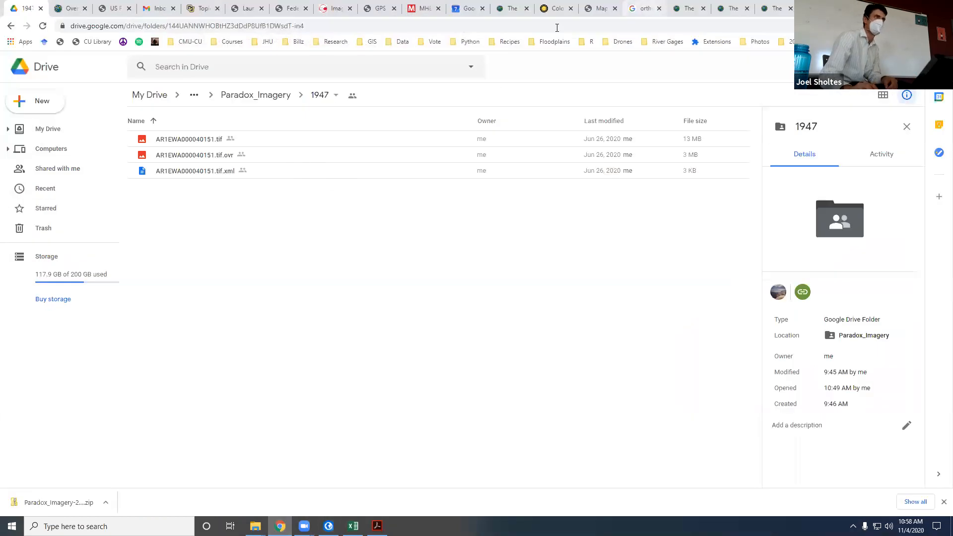
click(645, 9)
key(ctrl+Tab)
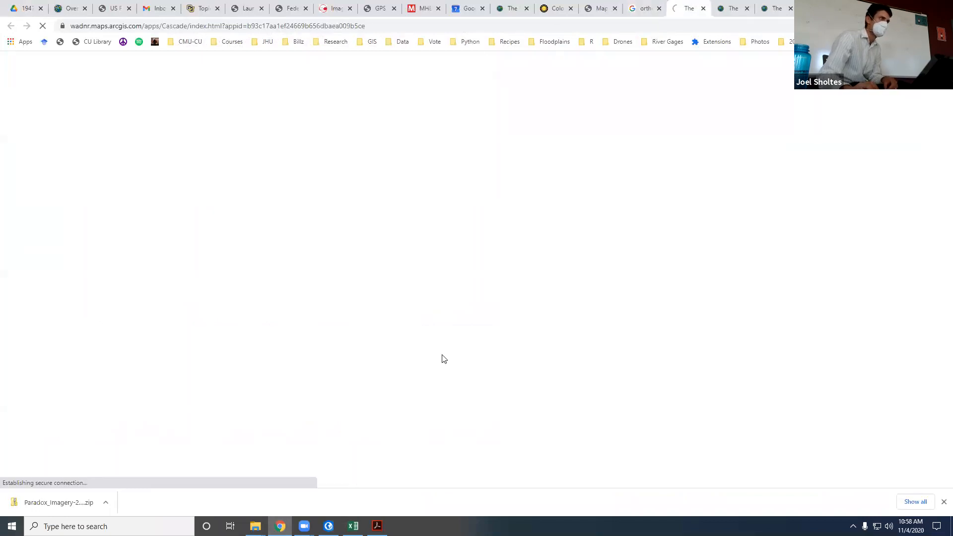
key(ctrl+2)
scroll(385, 346, up, 10)
scroll(384, 346, up, 5)
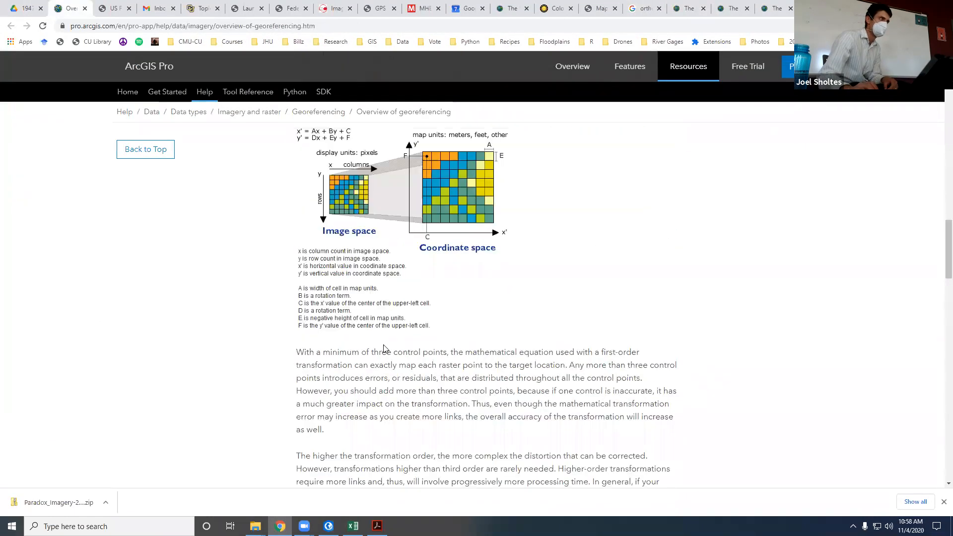
scroll(376, 361, up, 6)
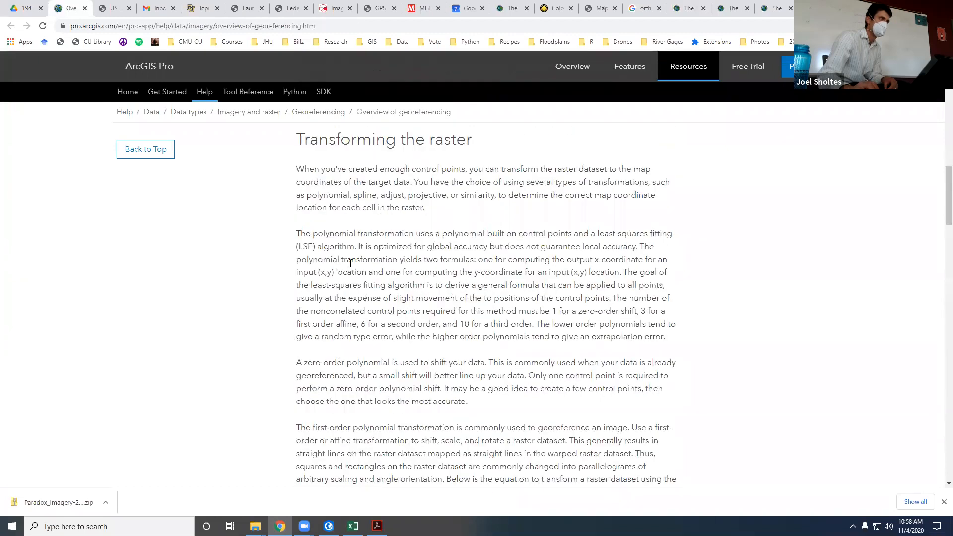
scroll(351, 263, up, 1)
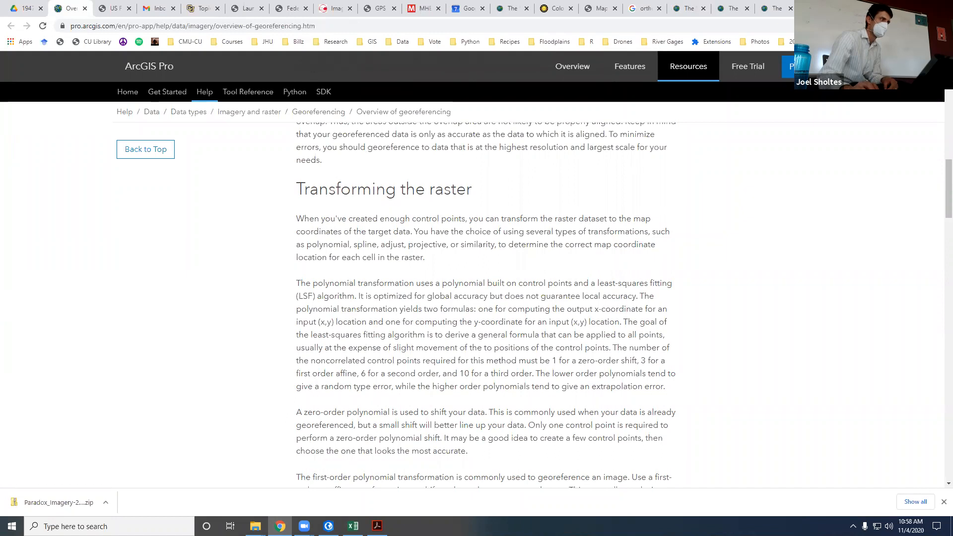
Step: Open Aerial Photo Georeferencing - 2020.pdf from My Drive and read the lab instructions on creating matching control points
click(28, 10)
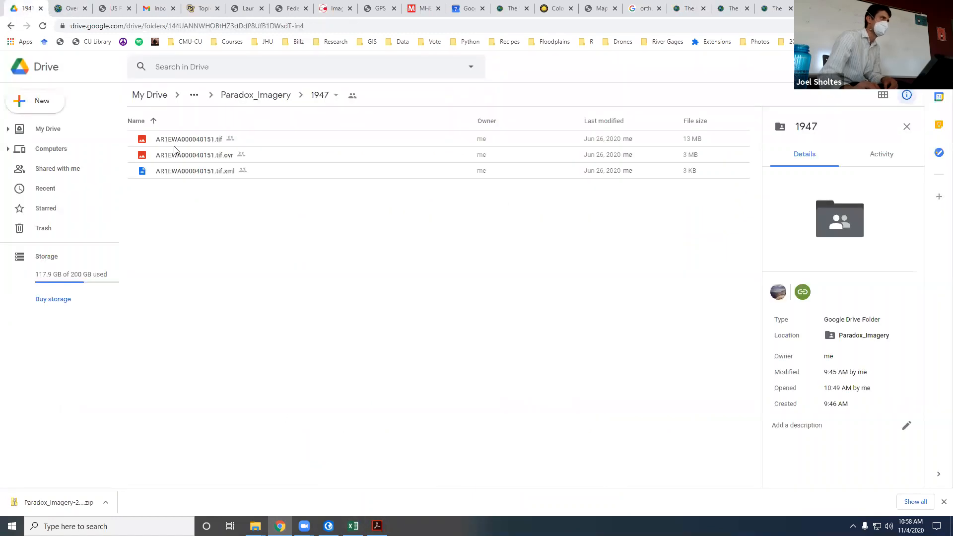
click(150, 95)
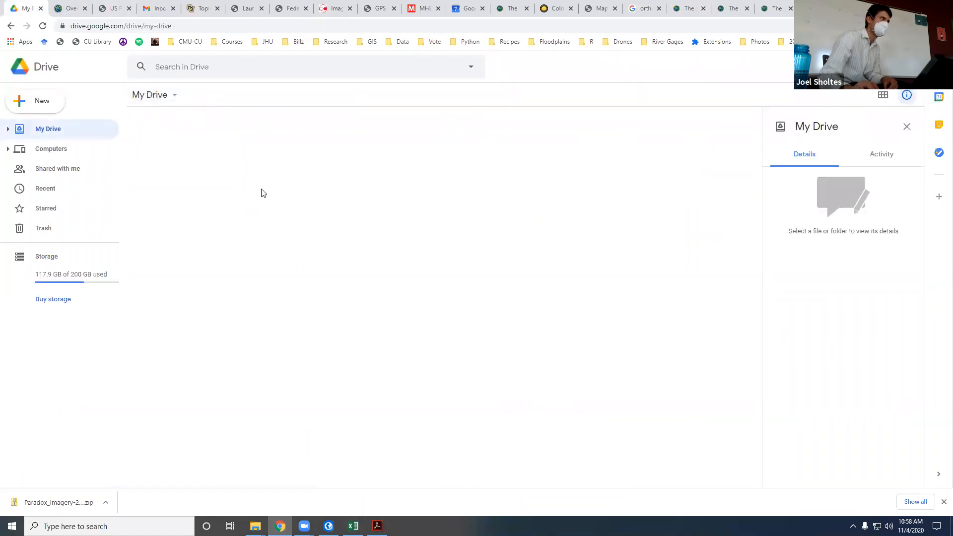
double_click(174, 209)
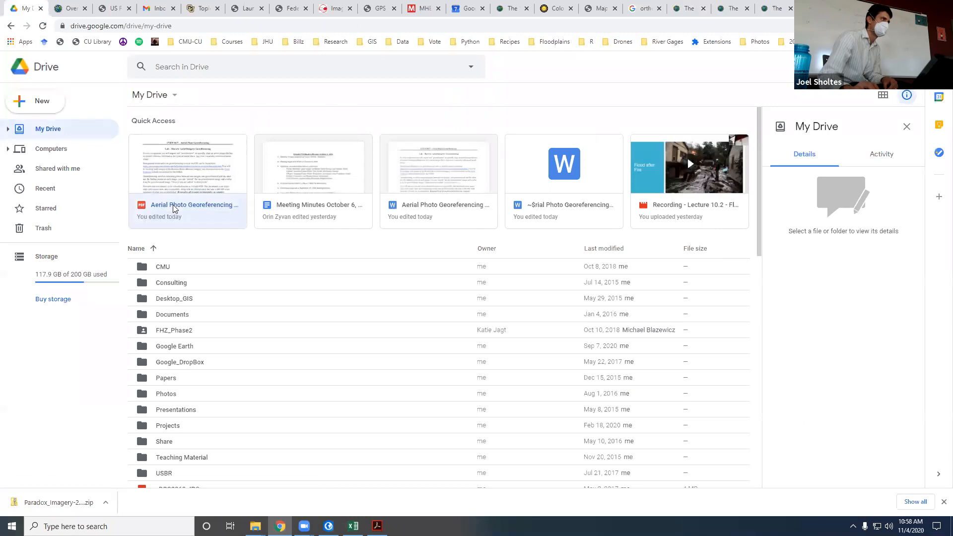
scroll(367, 348, down, 10)
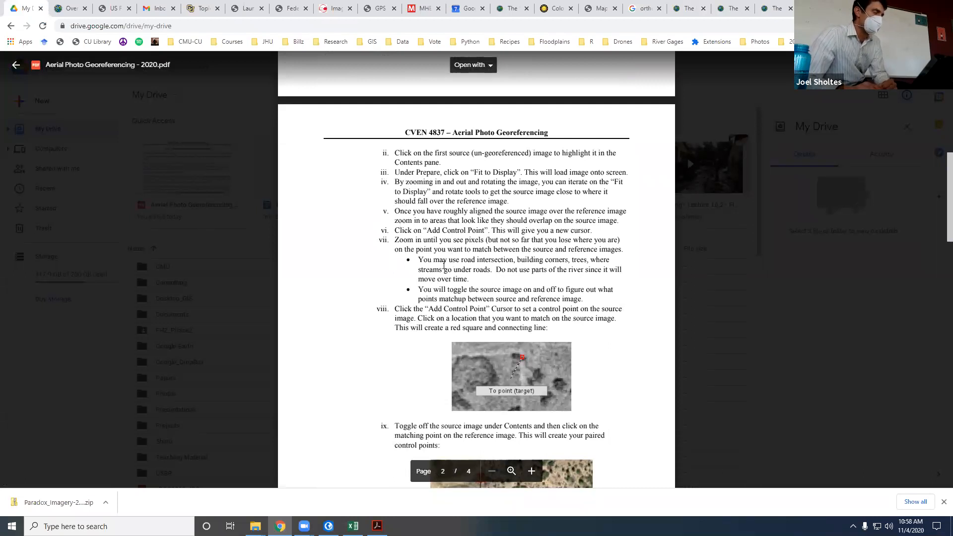
scroll(442, 261, down, 1)
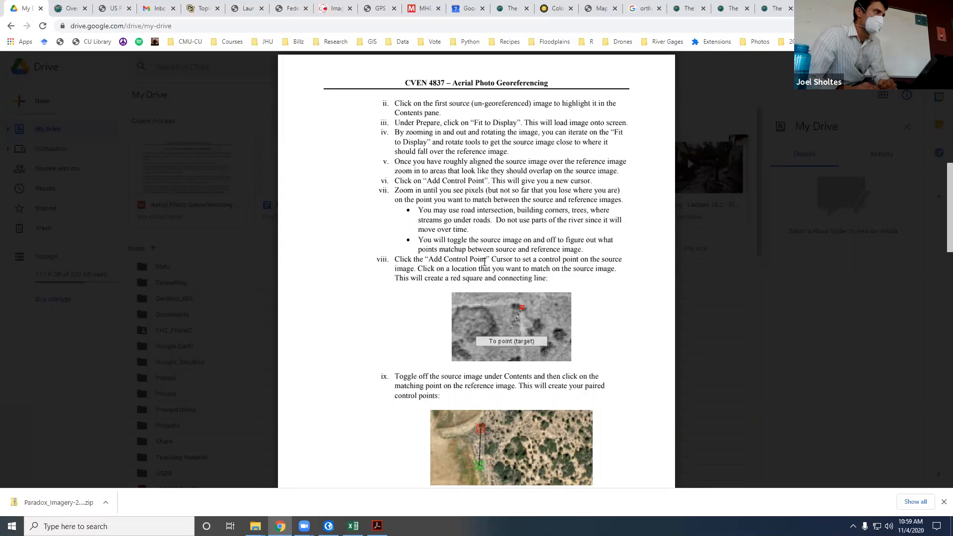
scroll(485, 261, down, 1)
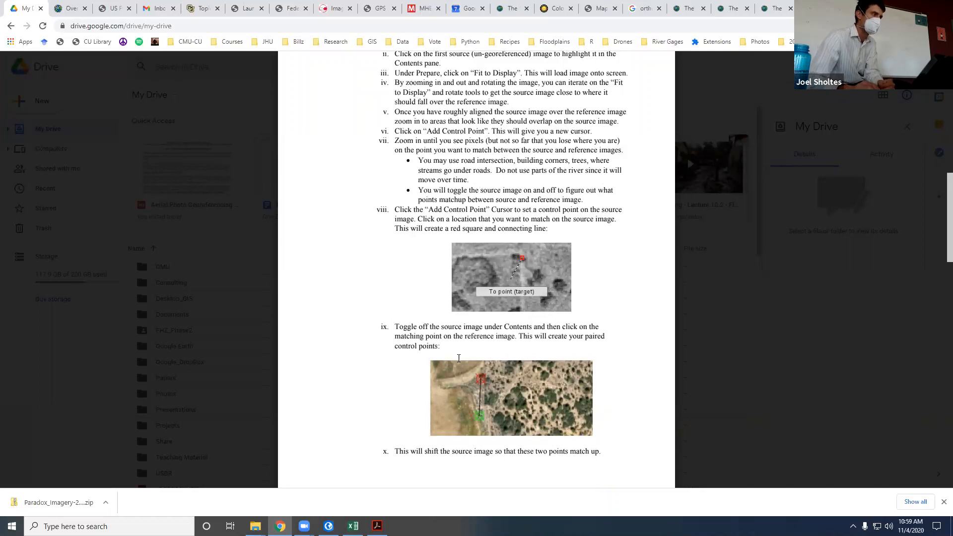
scroll(495, 338, down, 5)
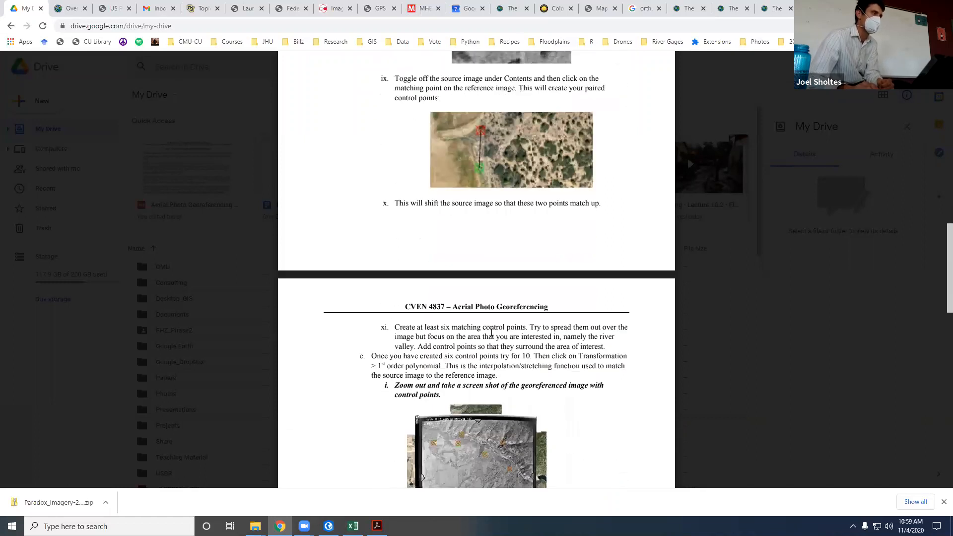
scroll(488, 328, up, 10)
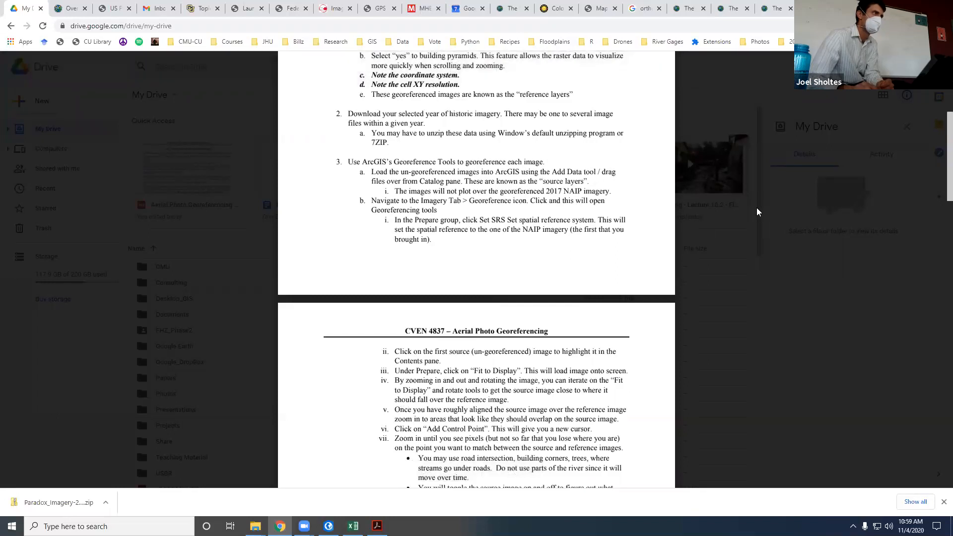
Step: Switch to ArcGIS Pro and examine the 1947 image's fields, river bends and road crossing for features usable as control points
key(alt+Tab)
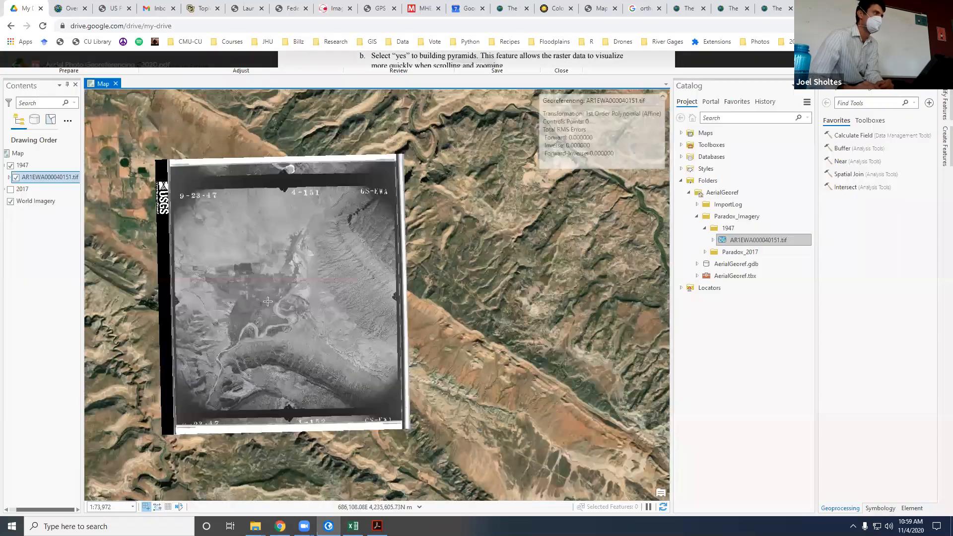
scroll(264, 352, up, 4)
scroll(264, 352, down, 4)
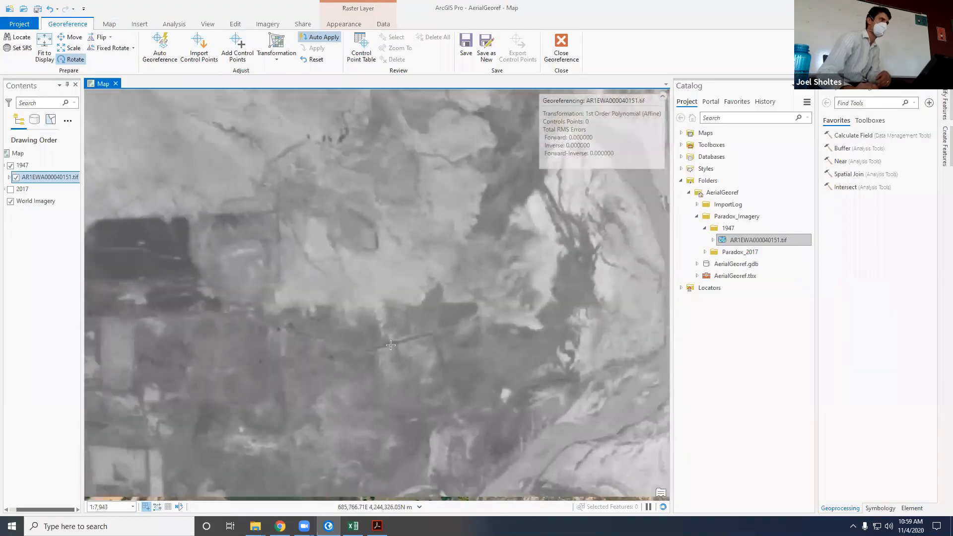
scroll(383, 412, up, 3)
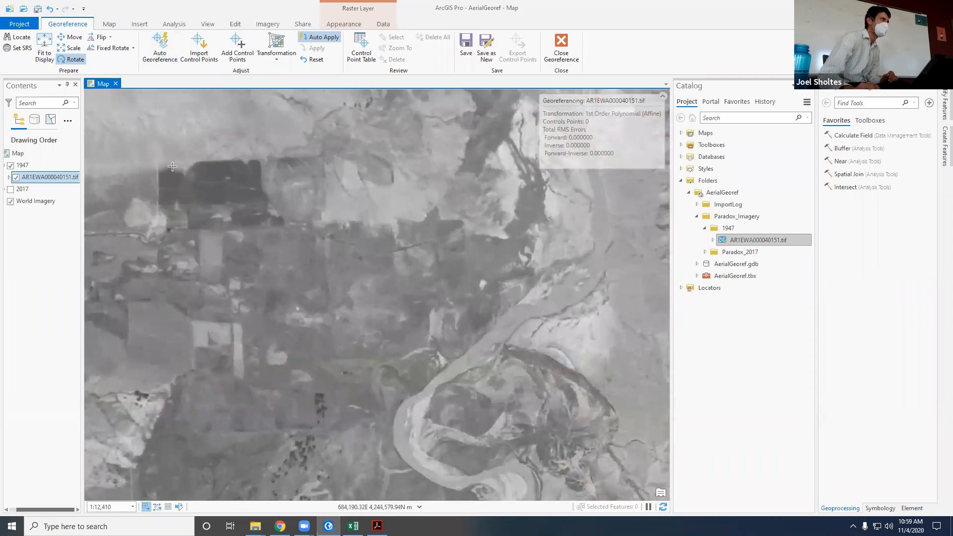
scroll(348, 199, down, 4)
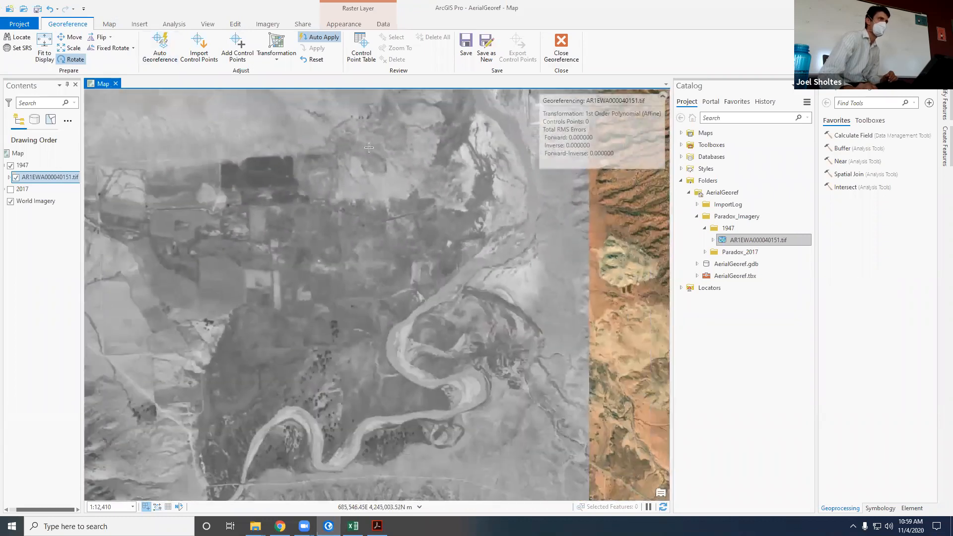
scroll(295, 297, up, 3)
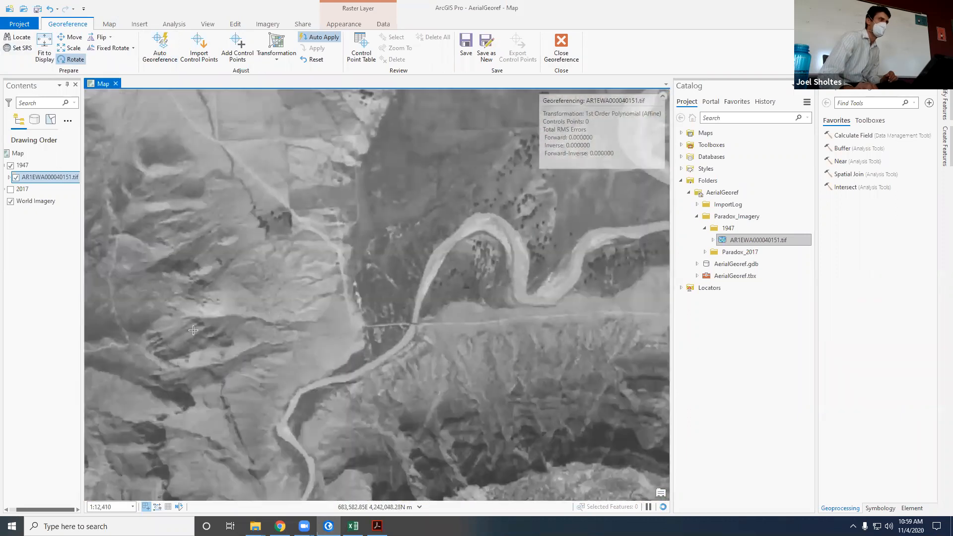
scroll(362, 344, up, 2)
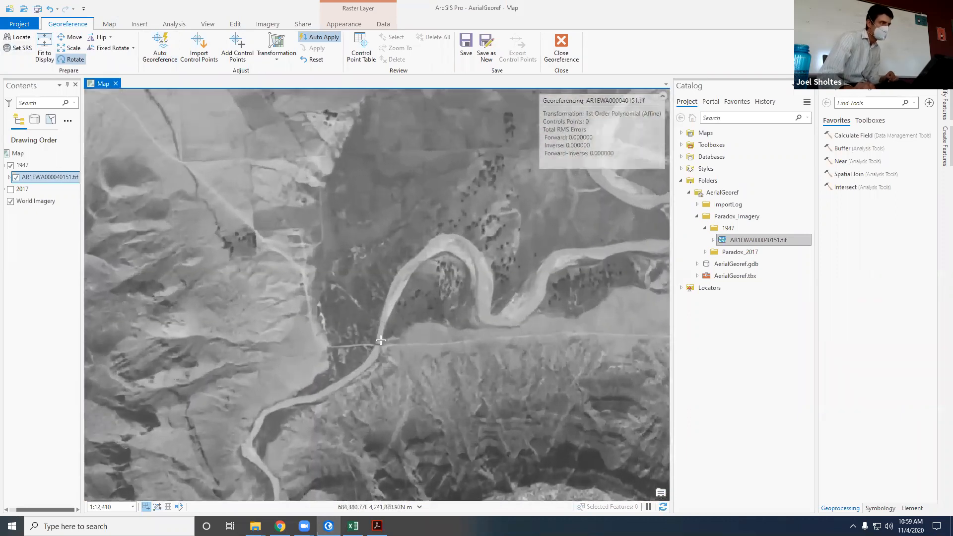
scroll(407, 347, up, 3)
scroll(403, 345, down, 3)
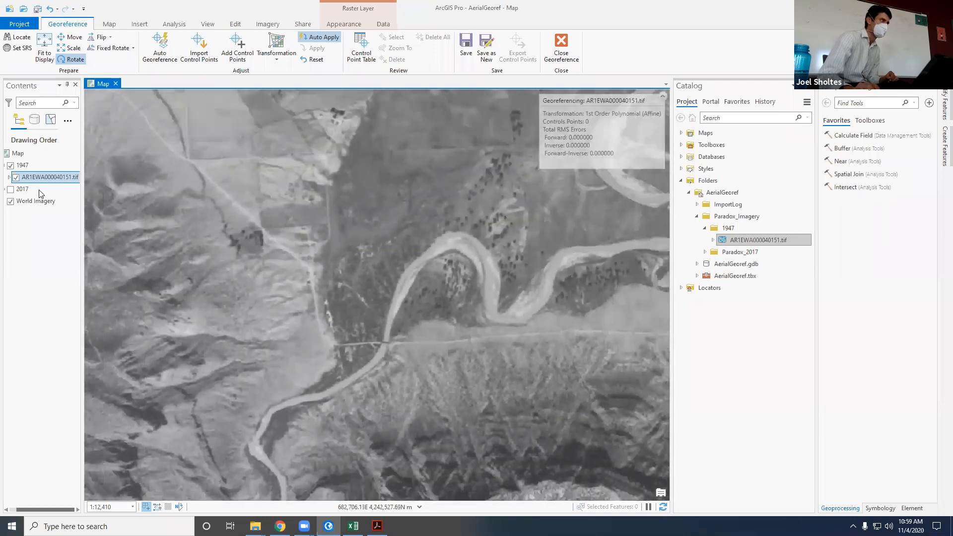
Step: Toggle the 1947 raster off and on to compare the road's river crossing with the World Imagery basemap
click(16, 178)
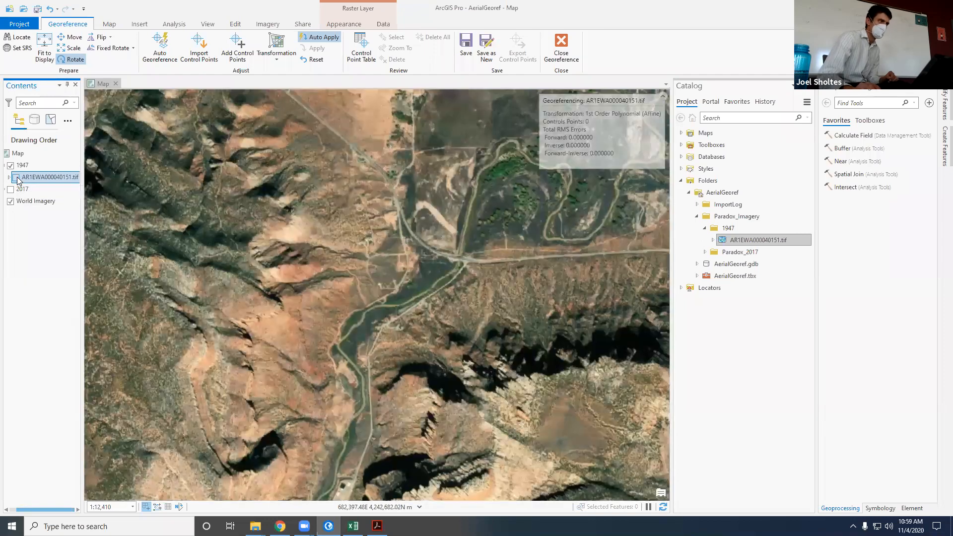
click(17, 178)
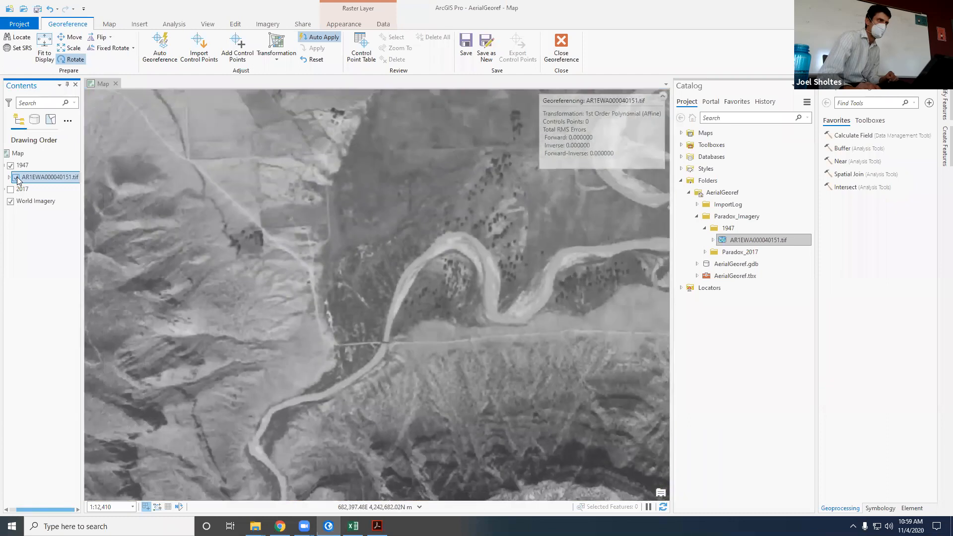
click(17, 177)
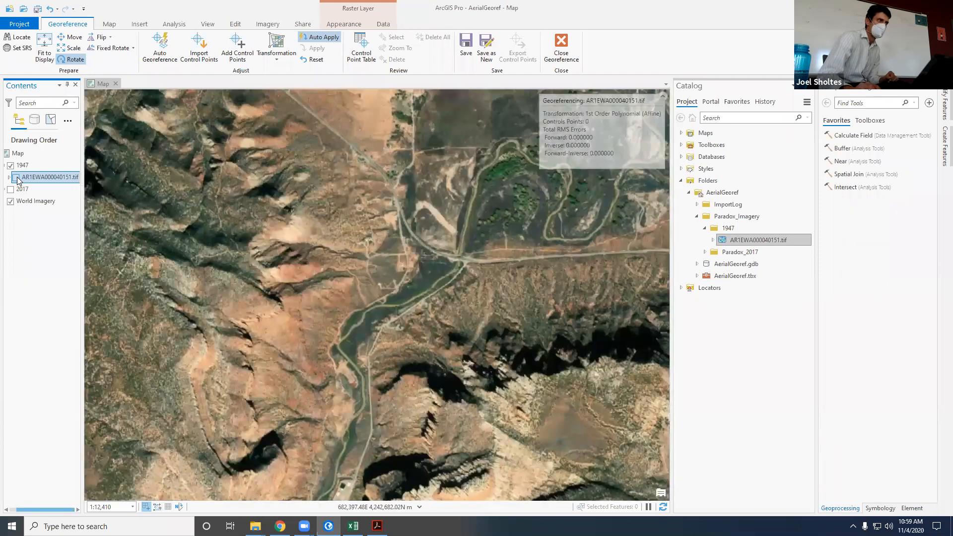
click(17, 177)
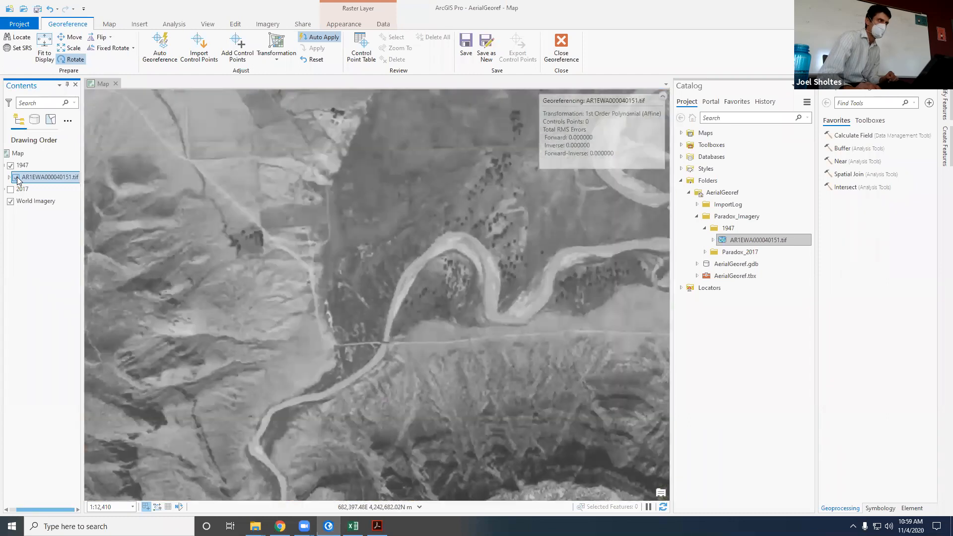
click(16, 177)
click(16, 177)
click(16, 177)
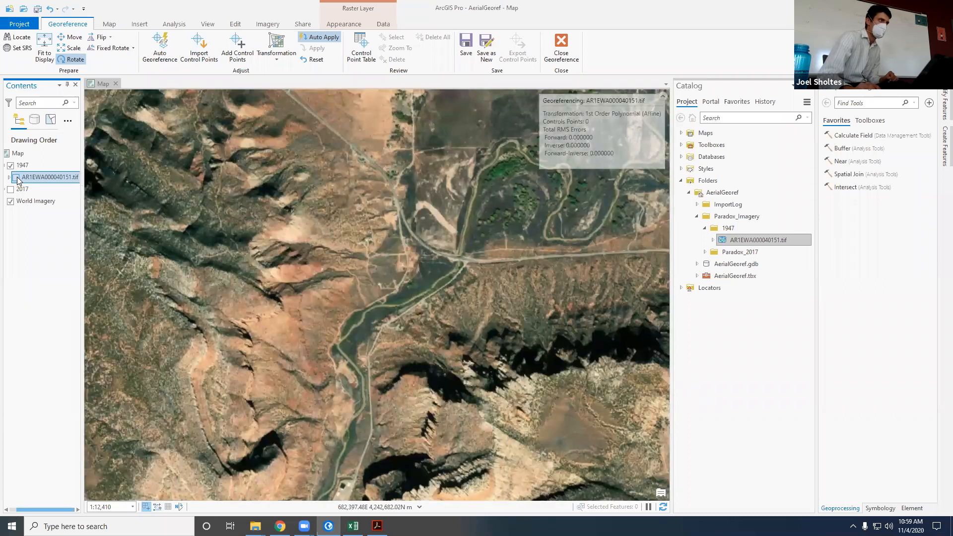
click(16, 177)
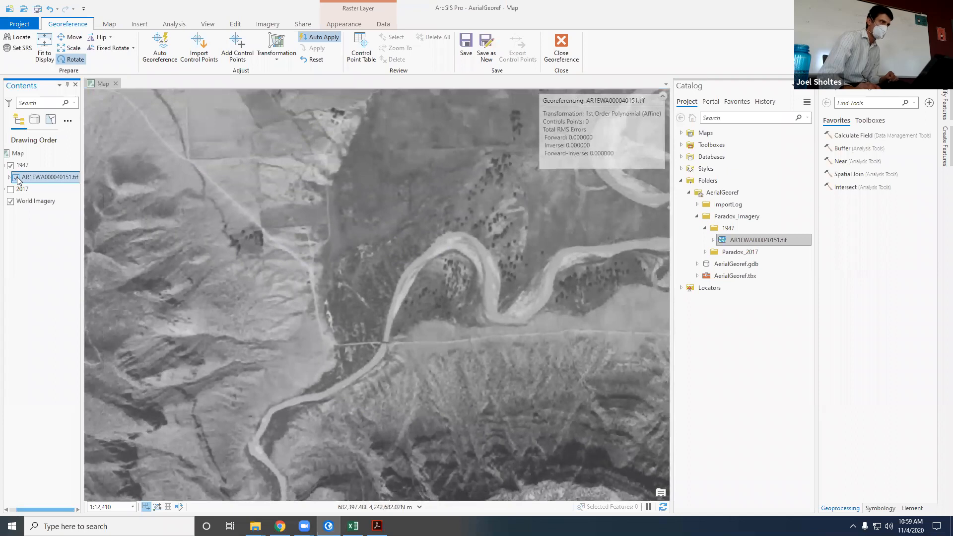
Step: Compare the roads and field edges northwest of the river crossing at closer range between the 1947 raster and the basemap
scroll(310, 240, down, 2)
scroll(306, 217, up, 4)
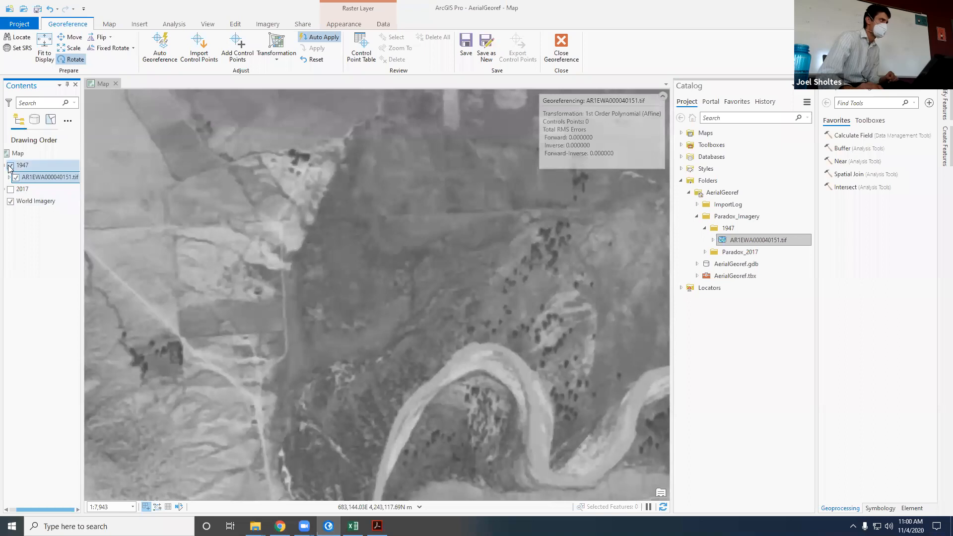
click(16, 178)
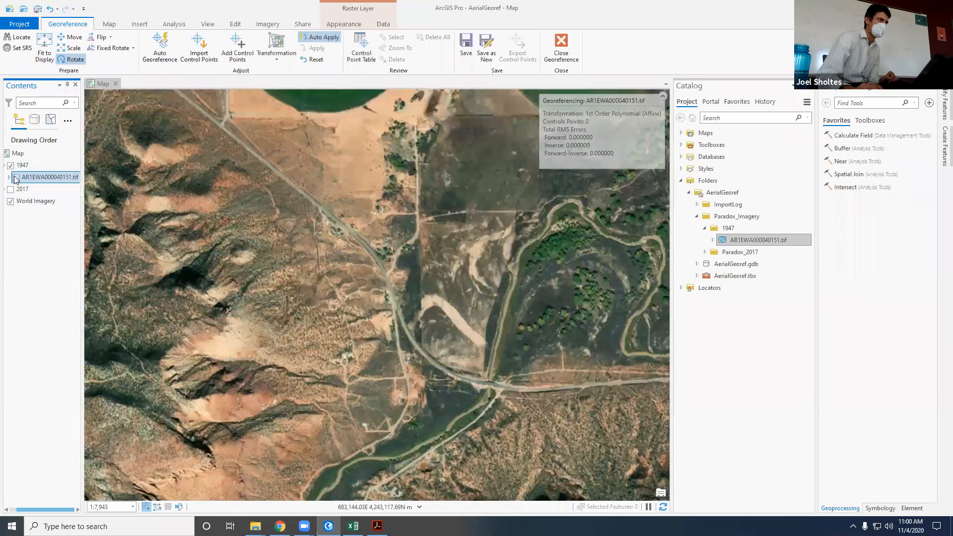
click(15, 178)
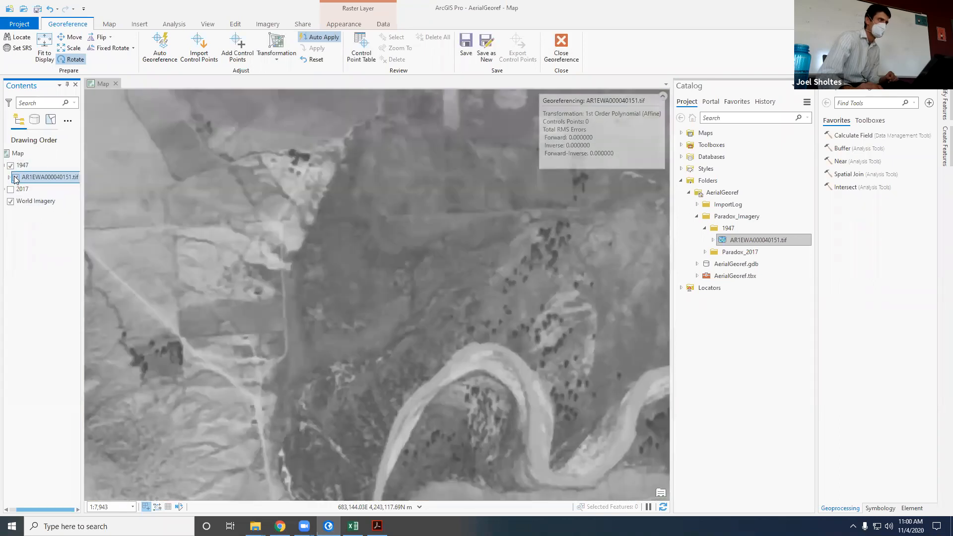
click(15, 178)
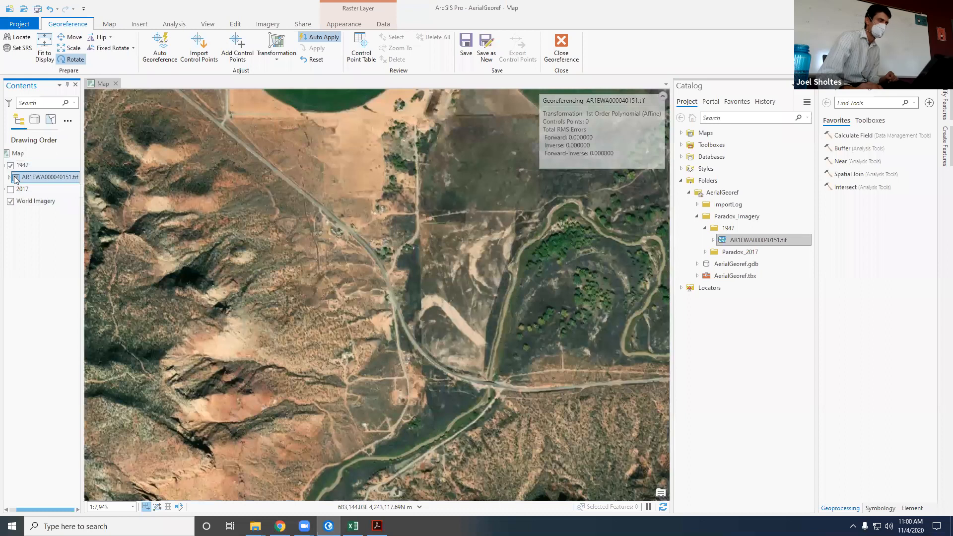
click(15, 177)
click(16, 178)
scroll(403, 264, up, 3)
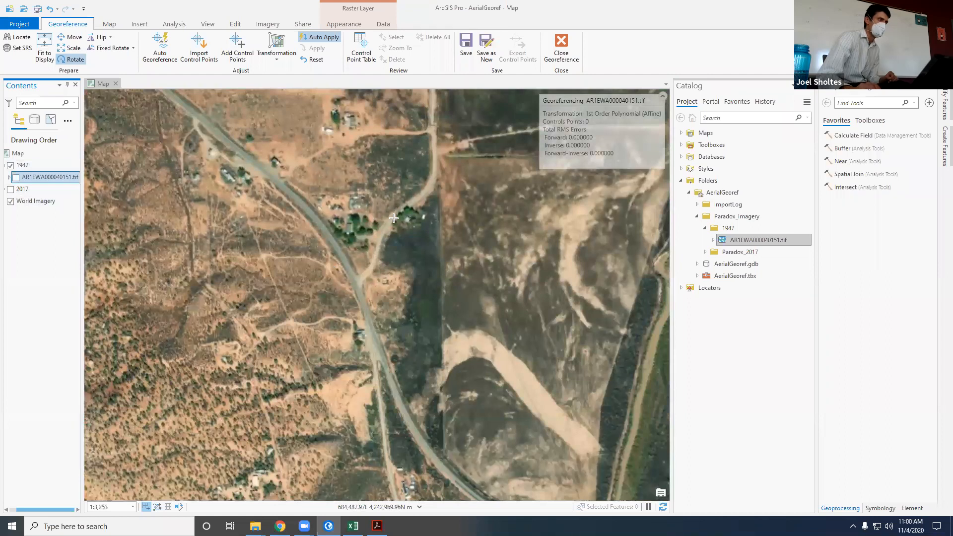
click(11, 166)
click(18, 179)
click(10, 165)
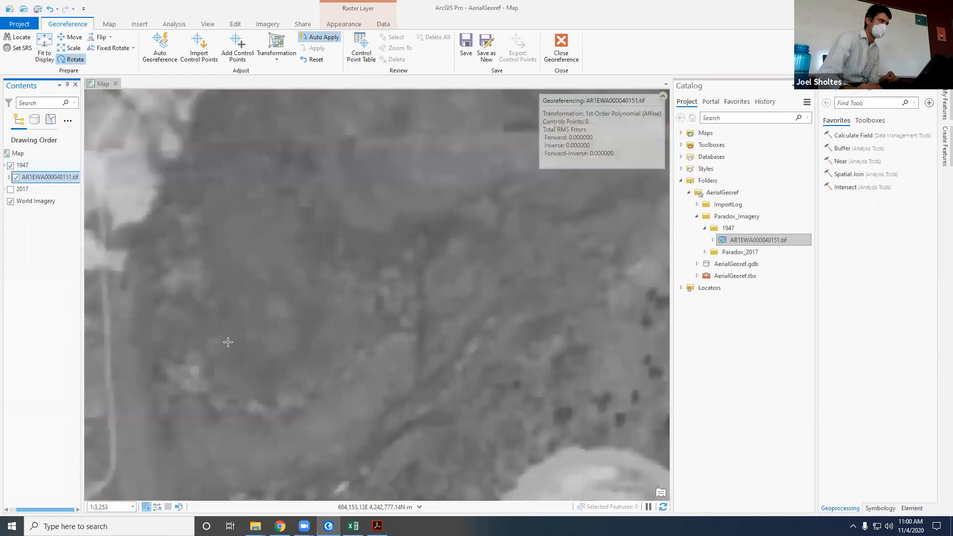
Step: Switch the 1947 group off and on to compare the road bends just west of the river with the basemap
scroll(228, 342, down, 4)
scroll(179, 372, up, 3)
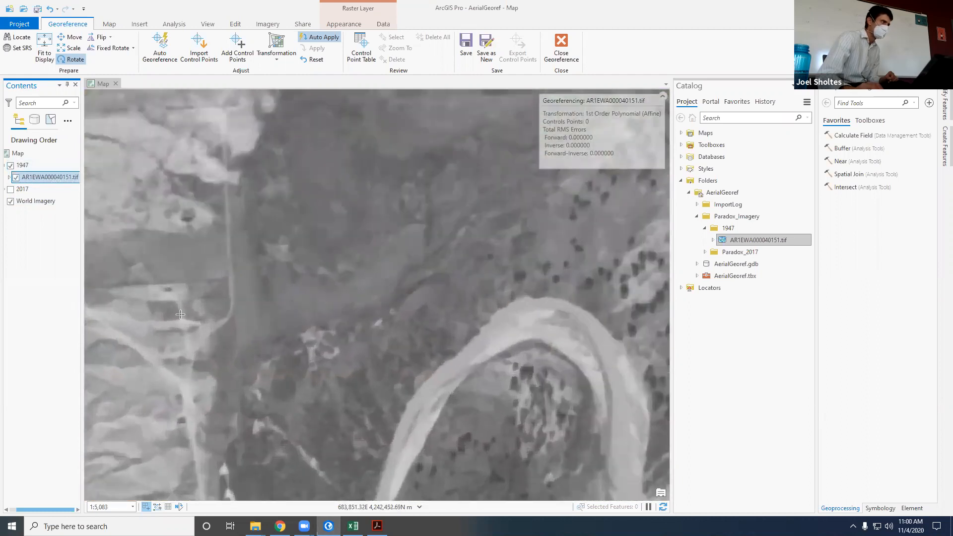
click(11, 166)
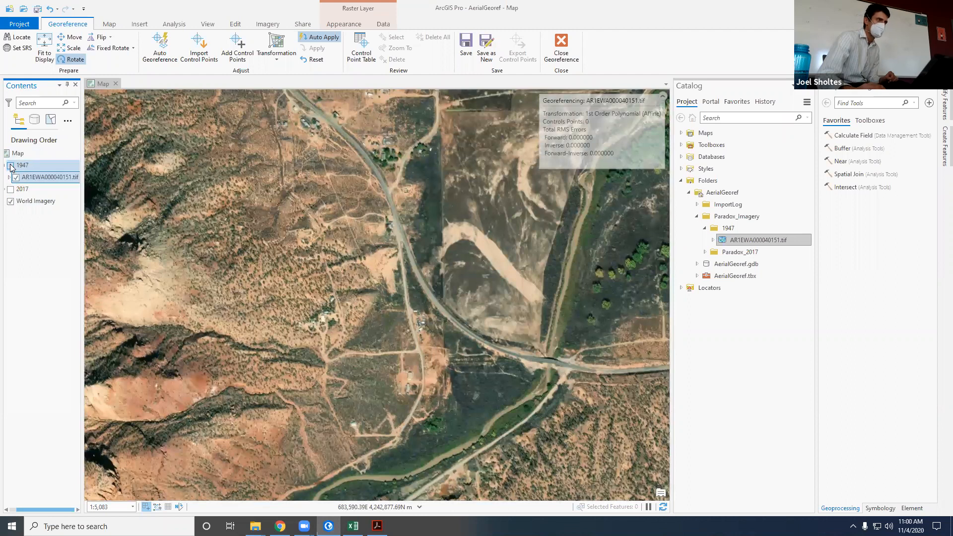
click(10, 166)
scroll(273, 318, down, 3)
scroll(288, 318, up, 3)
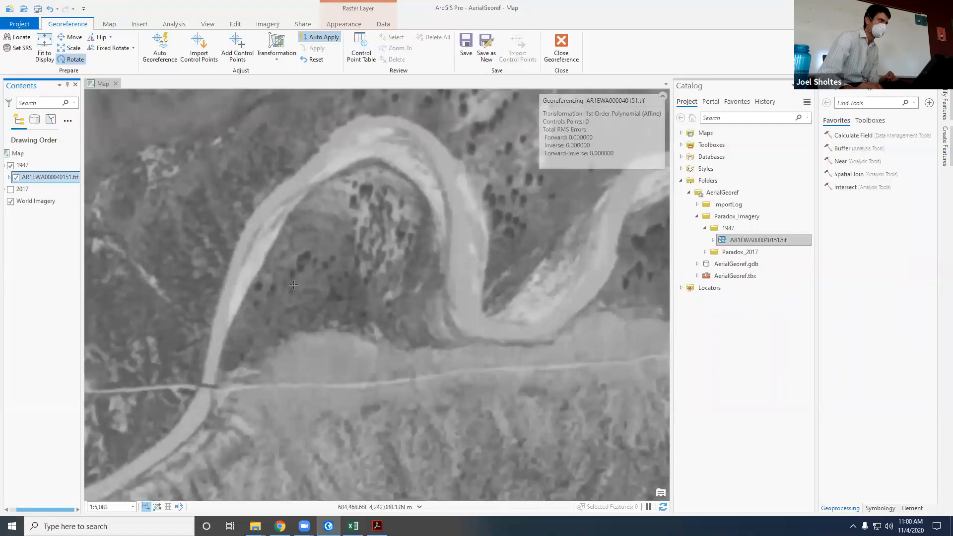
Step: Compare the river meanders and tree clusters east of the crossing by hiding and showing the 1947 group
click(11, 166)
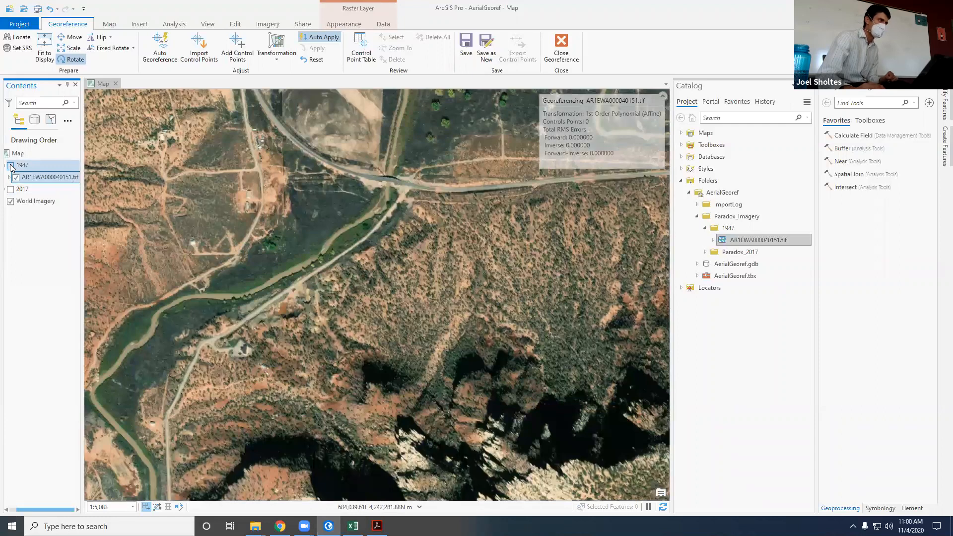
scroll(241, 429, down, 2)
scroll(366, 280, up, 1)
scroll(366, 280, up, 1)
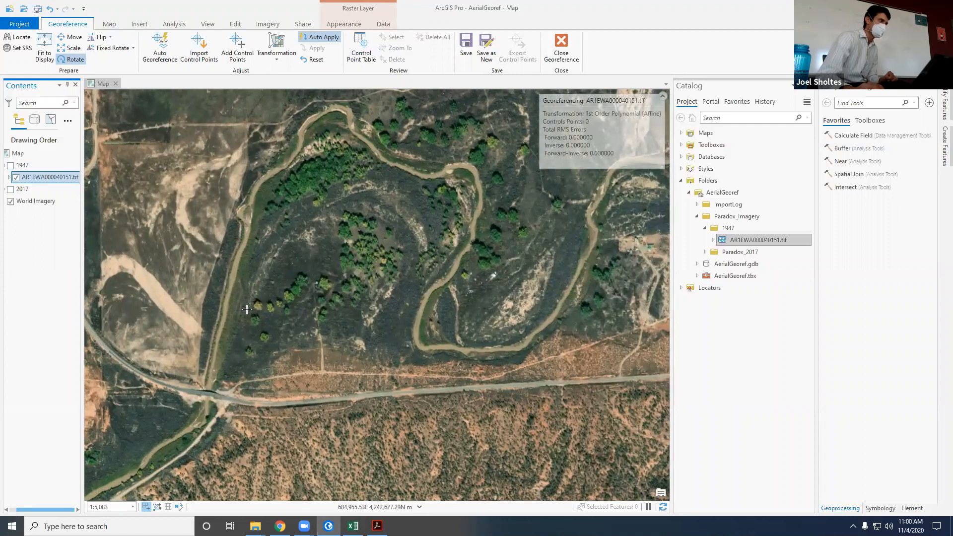
click(10, 166)
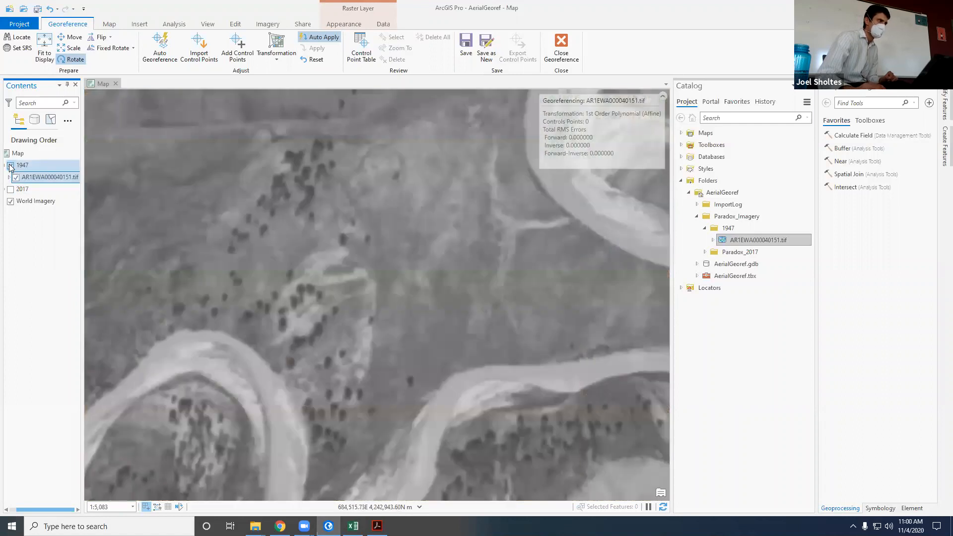
scroll(182, 263, down, 4)
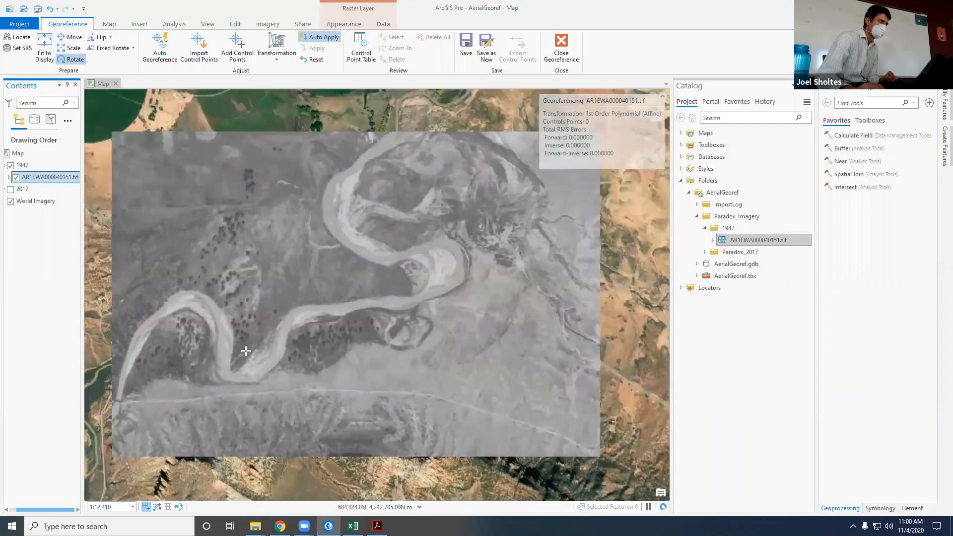
scroll(238, 424, up, 2)
scroll(238, 424, down, 3)
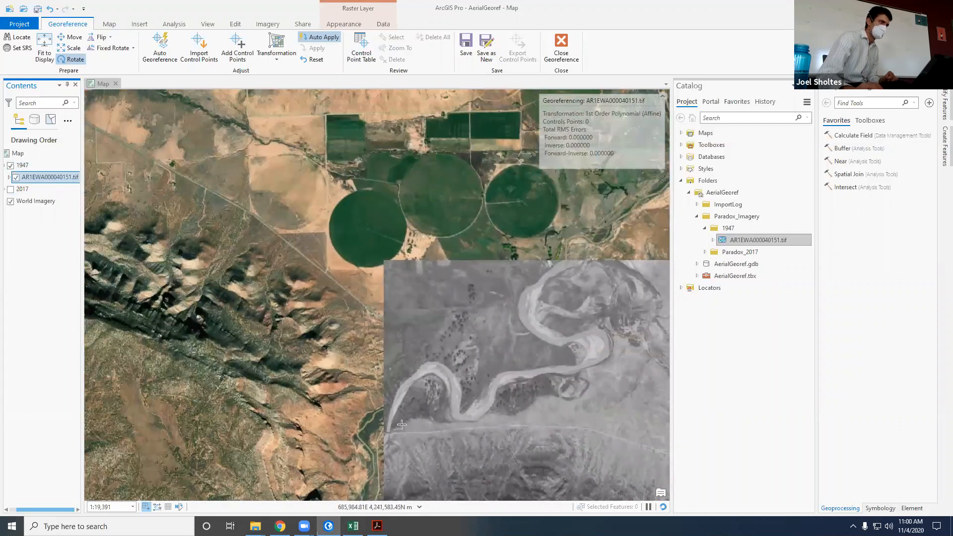
scroll(431, 427, up, 5)
scroll(417, 394, up, 2)
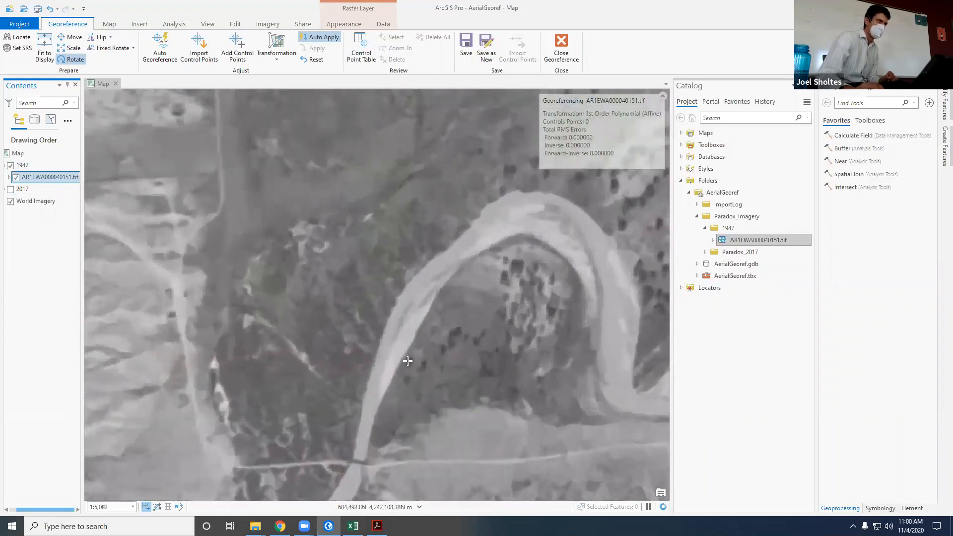
scroll(270, 325, down, 2)
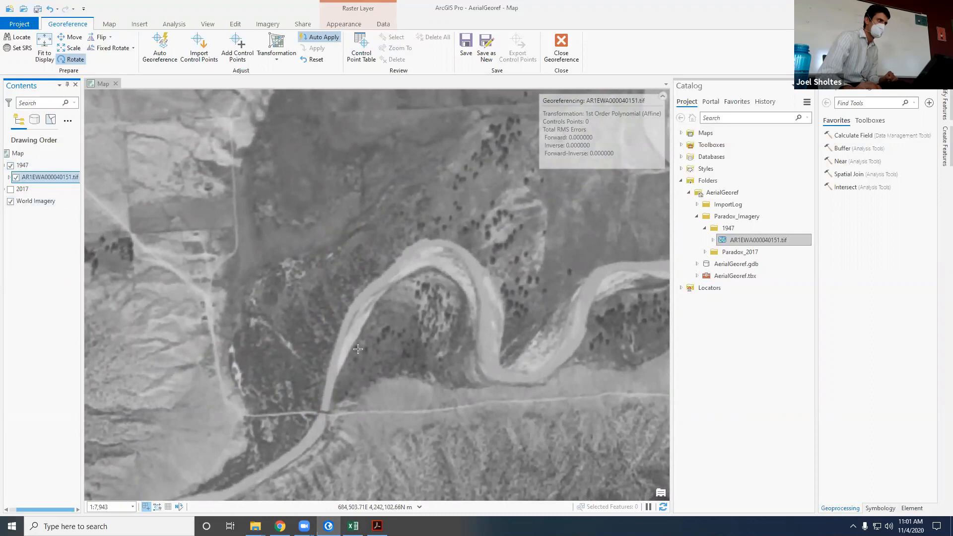
Step: Hide and show the 1947 group to check individual trees inside the first river bend northeast of the crossing against the basemap
click(10, 166)
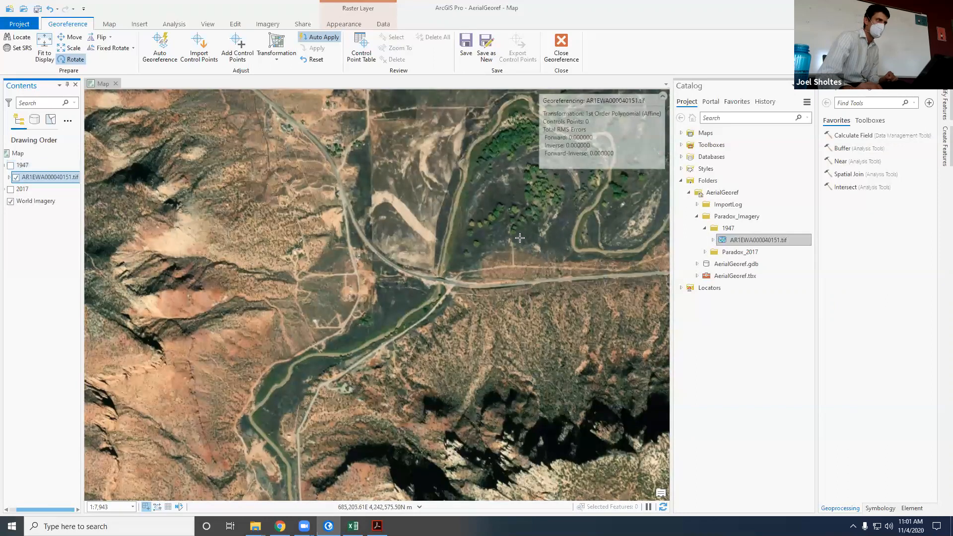
scroll(506, 236, up, 4)
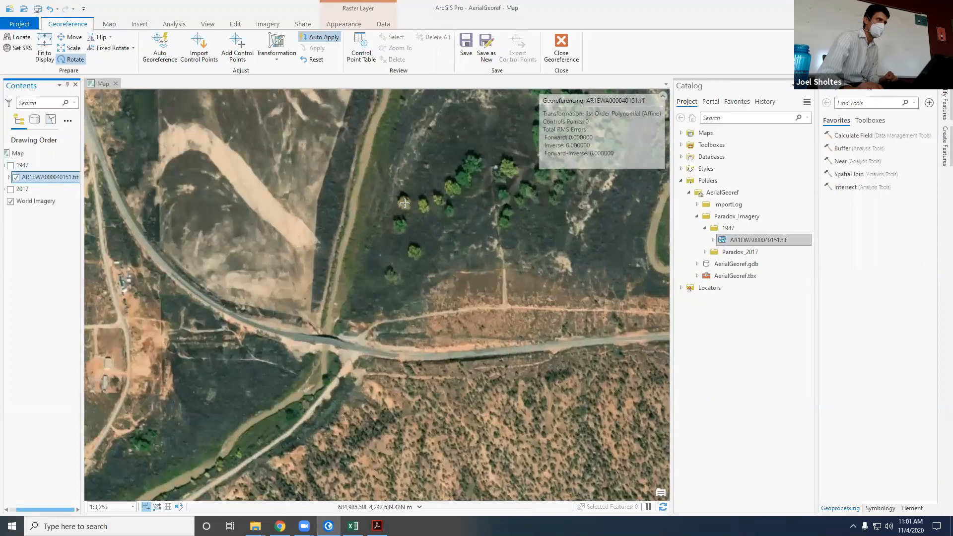
click(11, 165)
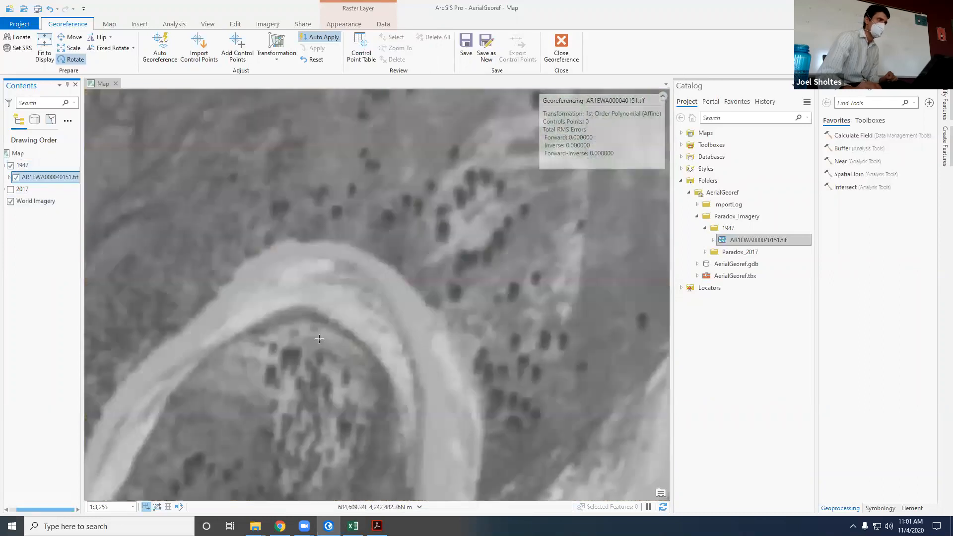
scroll(340, 348, down, 5)
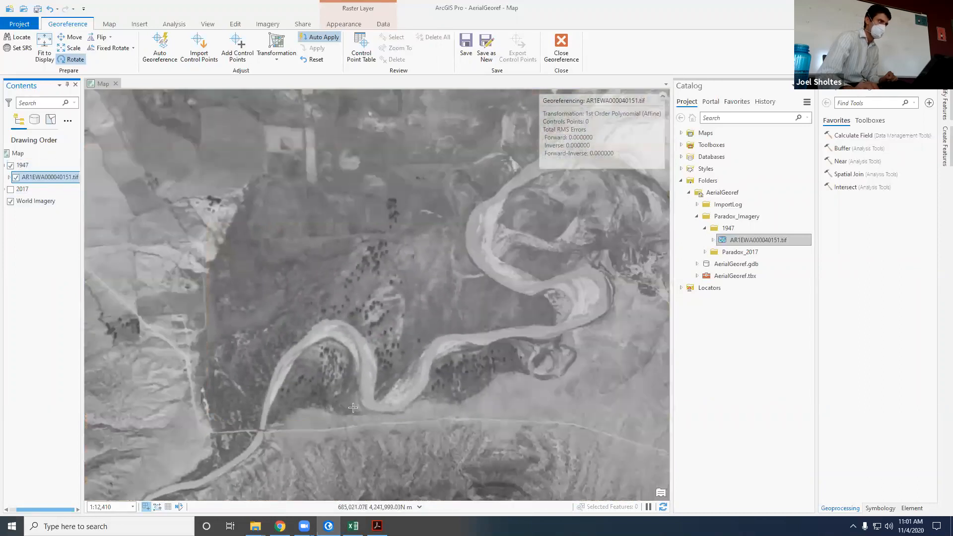
scroll(297, 405, up, 5)
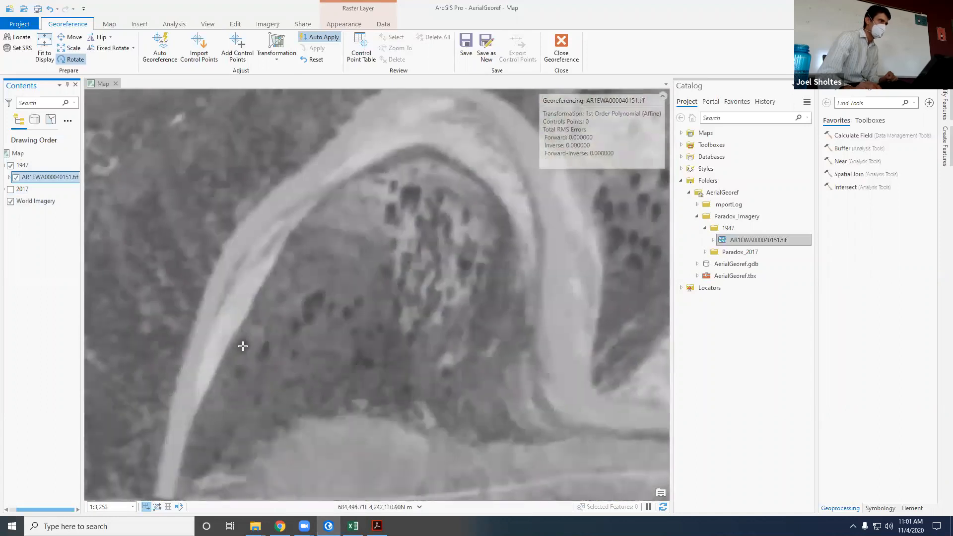
scroll(243, 346, down, 2)
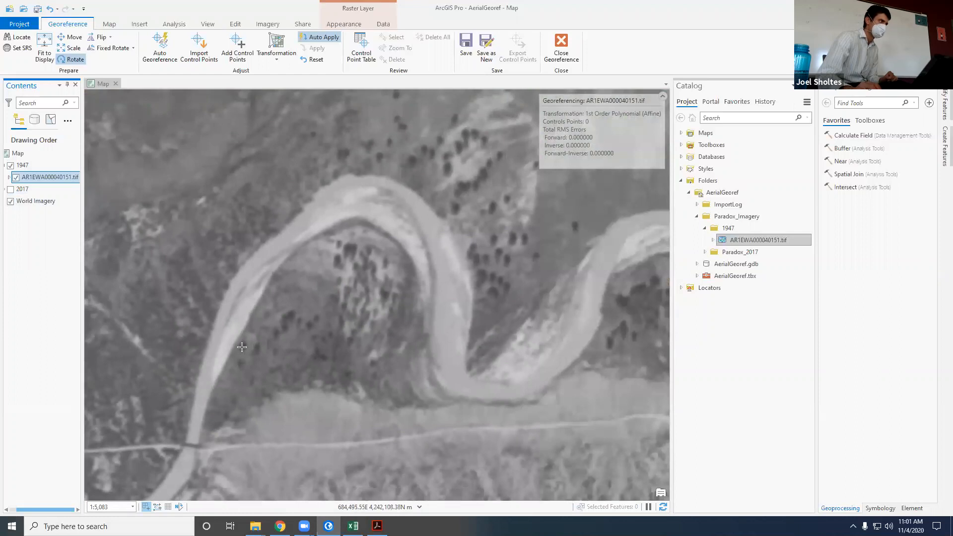
Step: Add a control point linking the southwesternmost tree of the row inside the first river bend on the 1947 raster to its basemap match
click(237, 47)
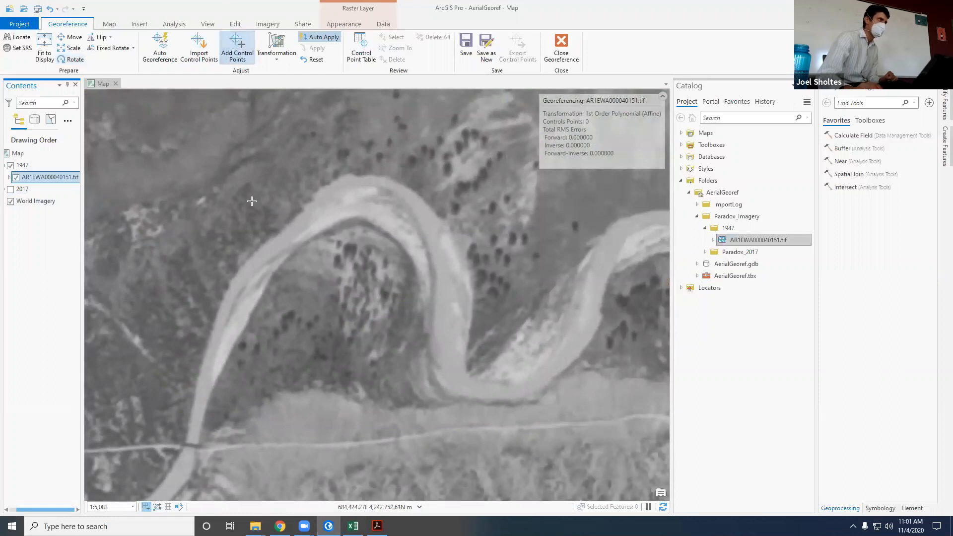
scroll(257, 353, up, 2)
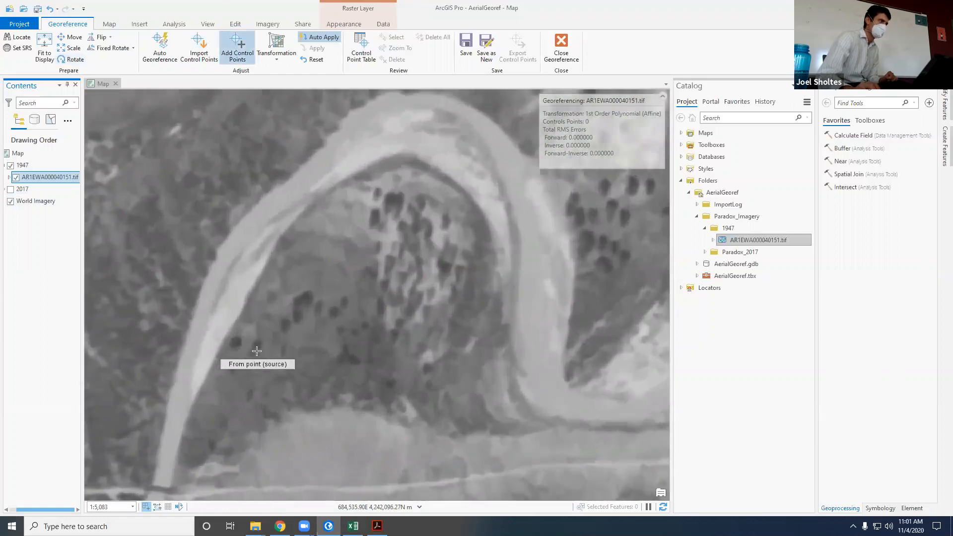
scroll(256, 354, up, 2)
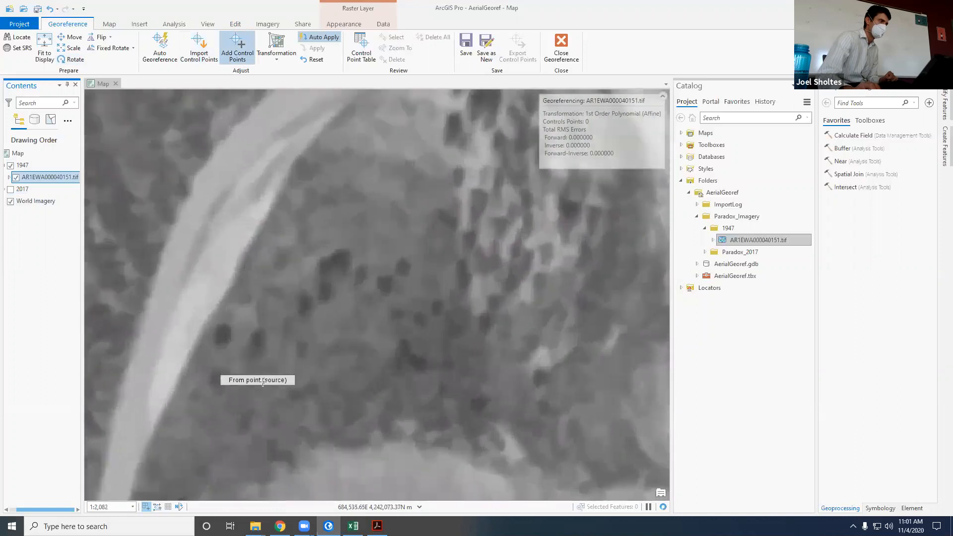
click(222, 336)
scroll(327, 374, down, 4)
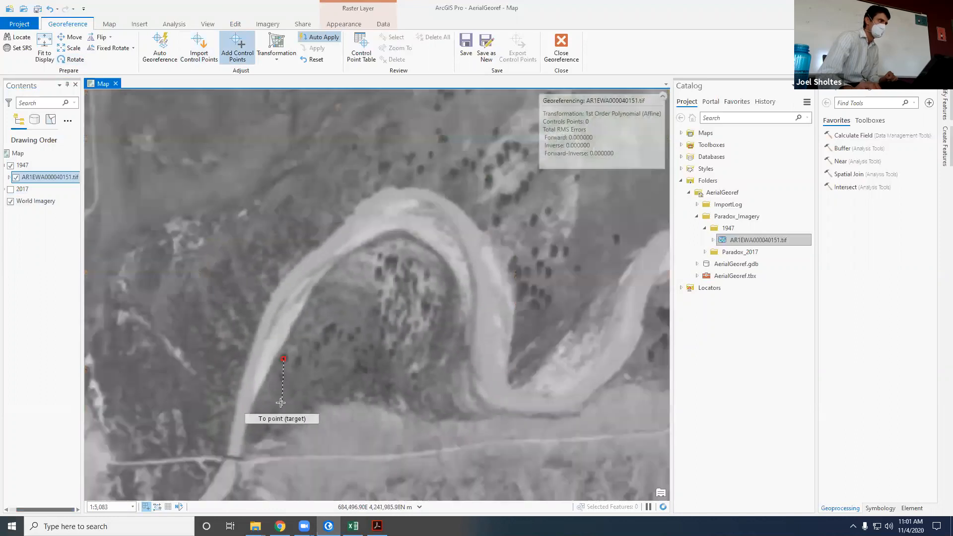
click(10, 166)
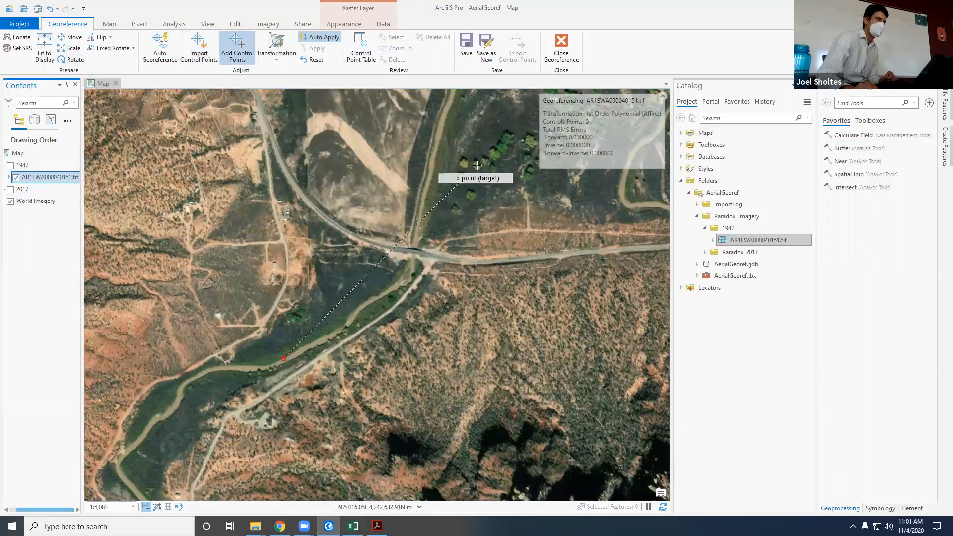
scroll(484, 159, up, 6)
click(433, 157)
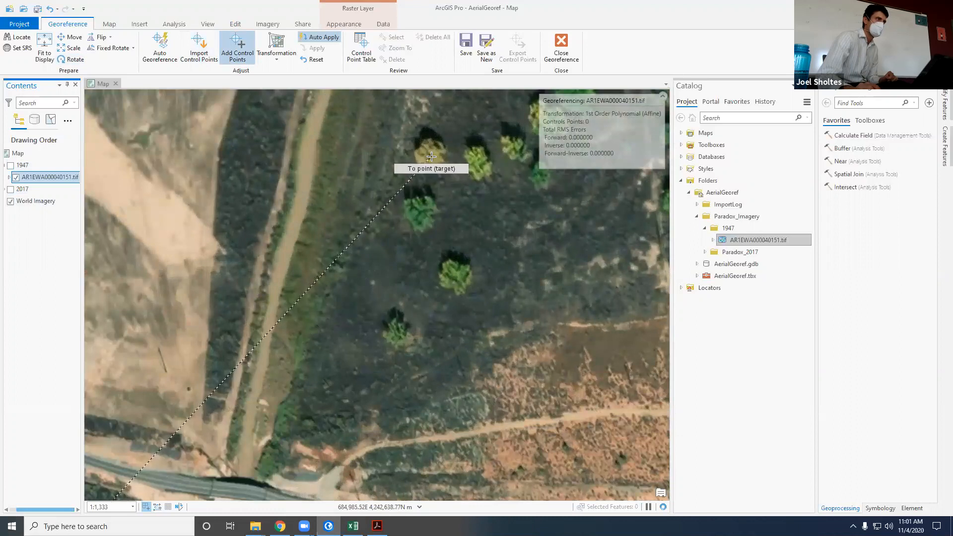
Step: Compare the surroundings of the new control point between the 1947 raster and the basemap by toggling the 1947 group
scroll(338, 294, down, 6)
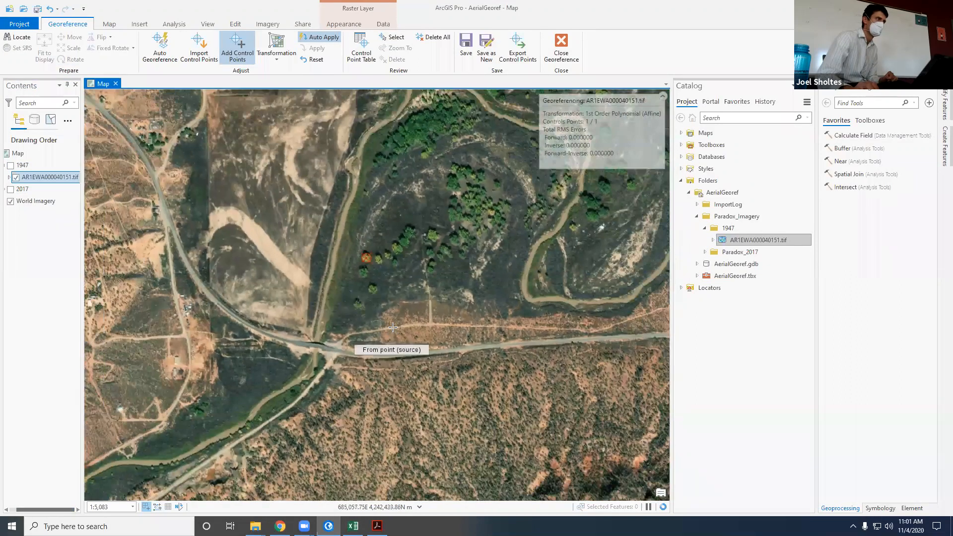
scroll(293, 213, up, 3)
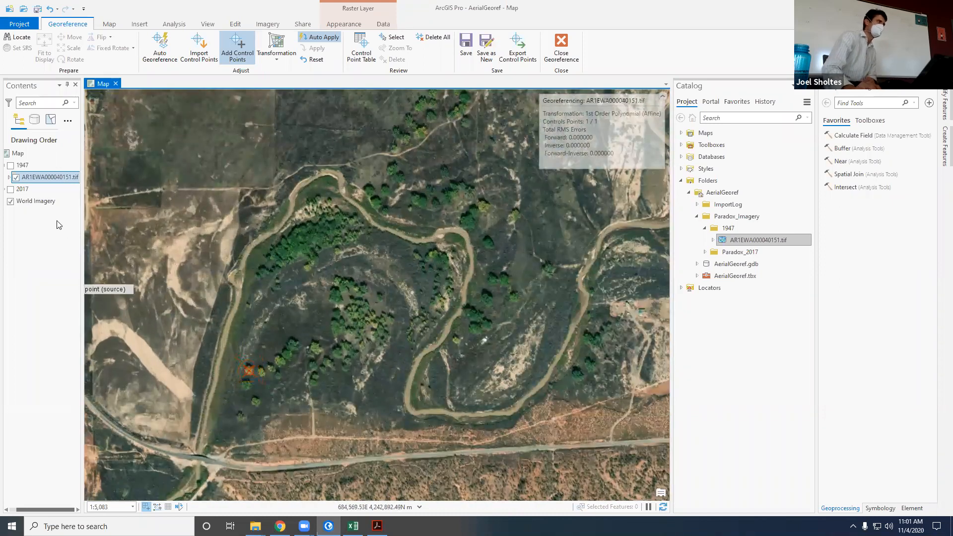
click(11, 165)
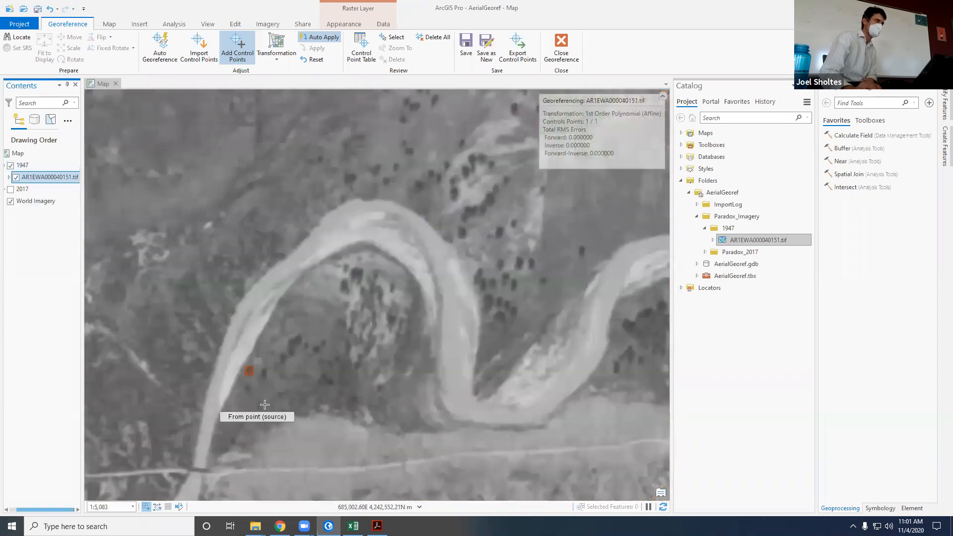
click(11, 165)
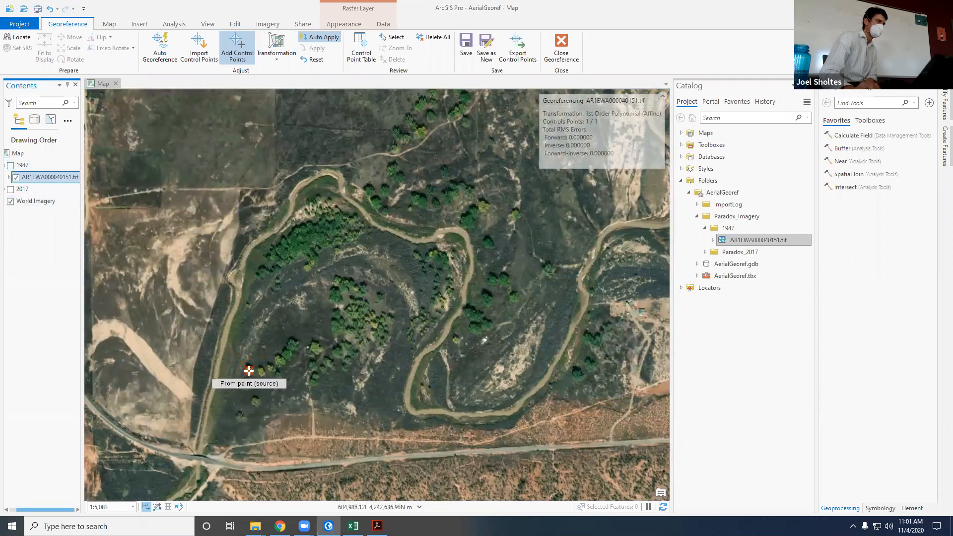
click(11, 165)
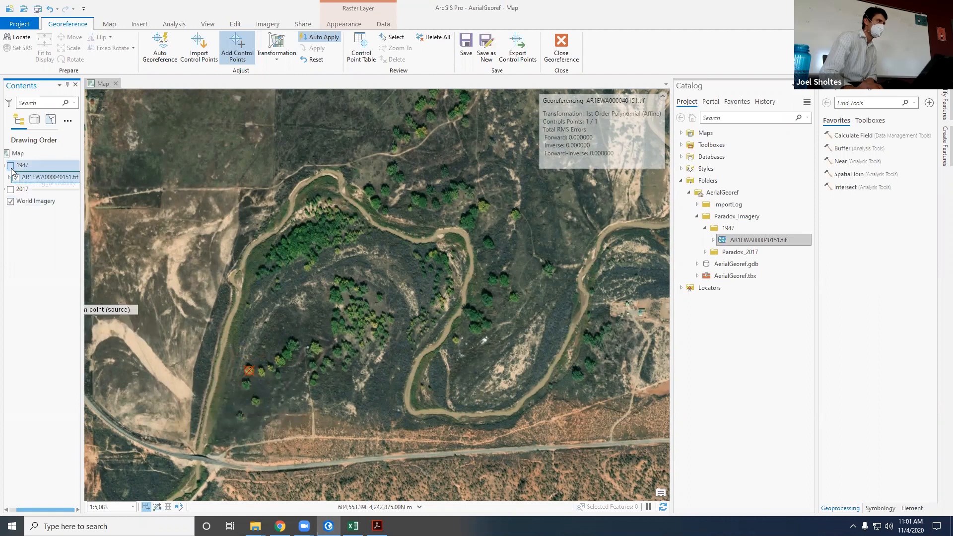
Step: Switch the 1947 group off and on at a wider extent to compare the whole valley with the basemap
scroll(171, 260, down, 3)
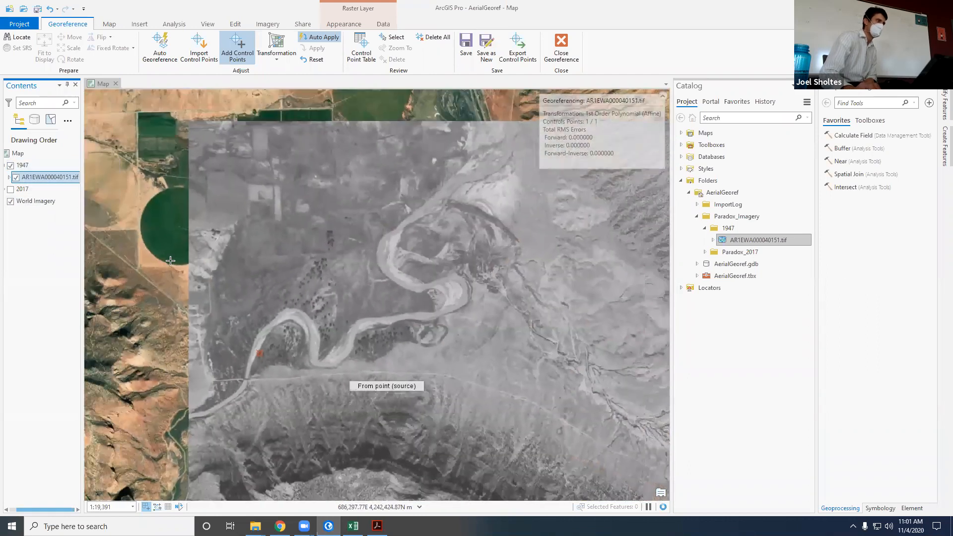
click(10, 166)
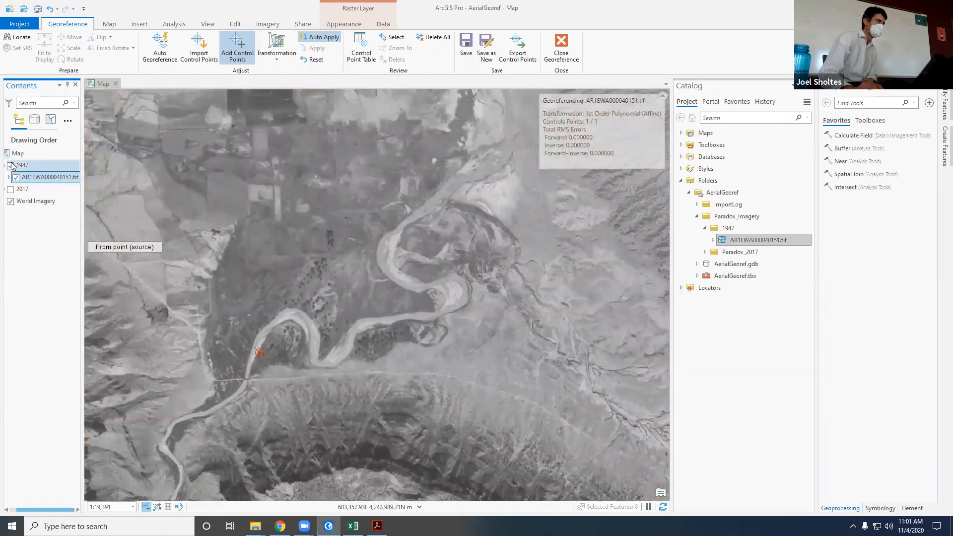
click(10, 165)
click(11, 166)
click(11, 166)
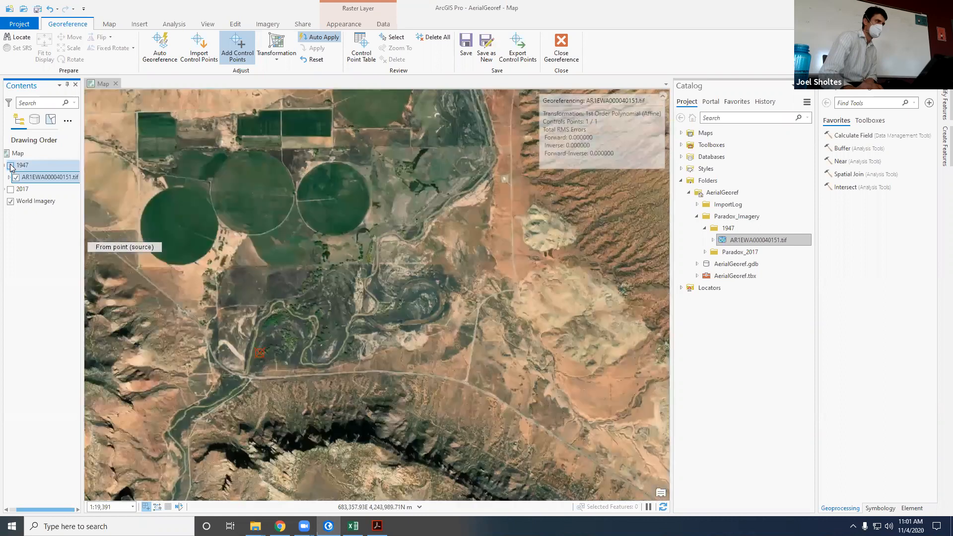
click(11, 166)
Step: Hide and show the 1947 group repeatedly to compare the road, river crossing and trees close to the control point with the basemap
scroll(253, 365, up, 2)
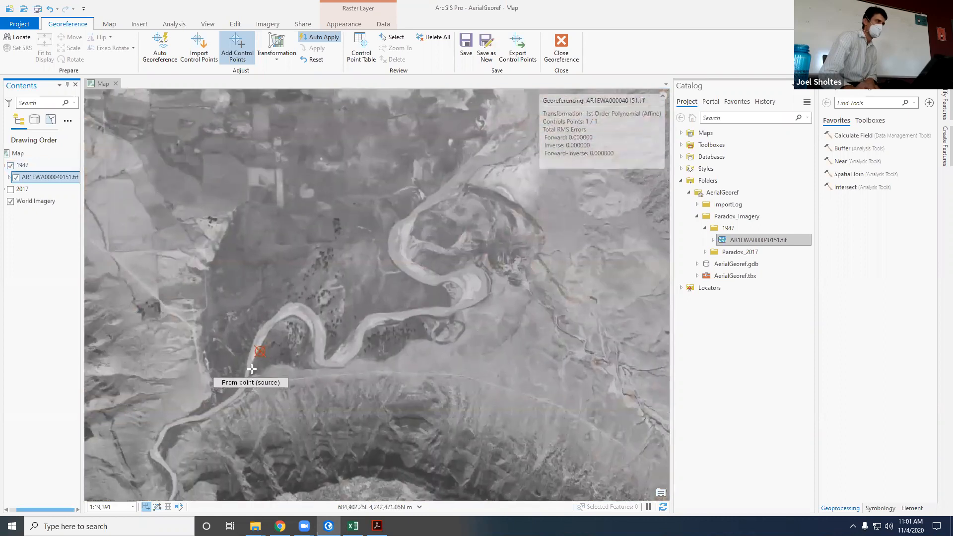
scroll(300, 354, up, 2)
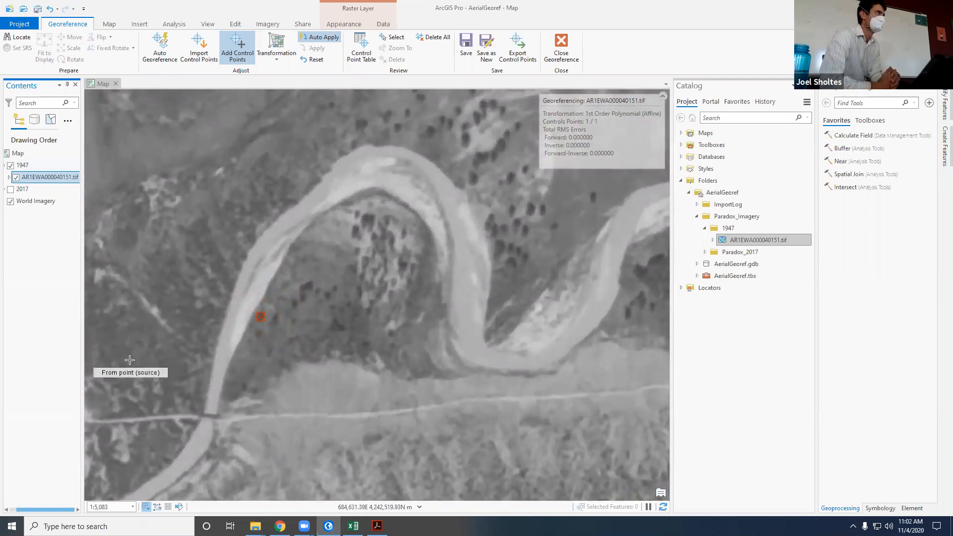
click(10, 166)
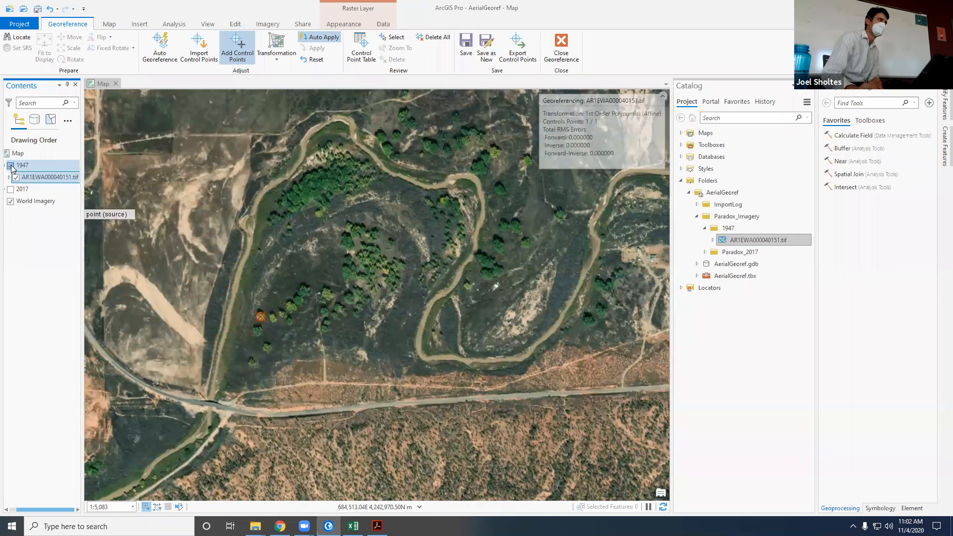
click(11, 166)
click(10, 166)
click(10, 166)
click(10, 166)
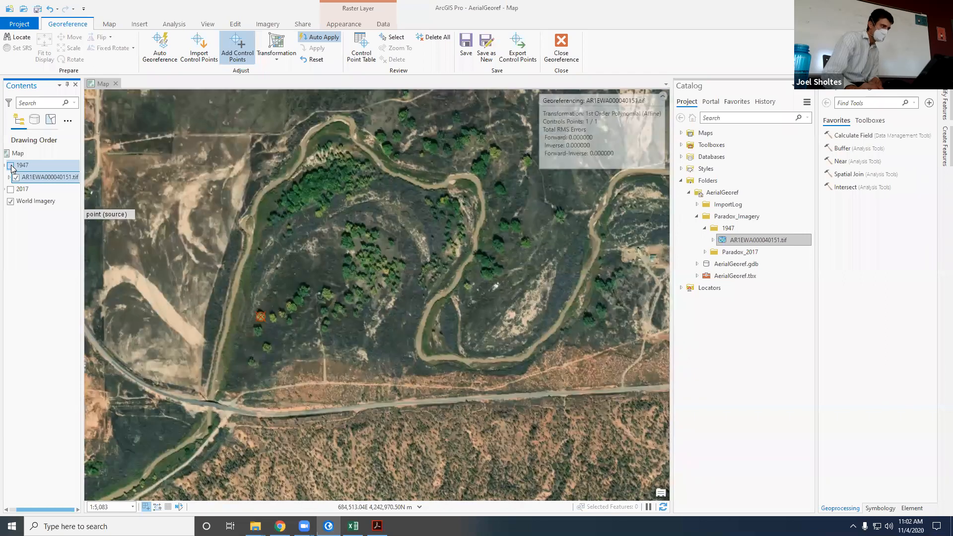
click(10, 166)
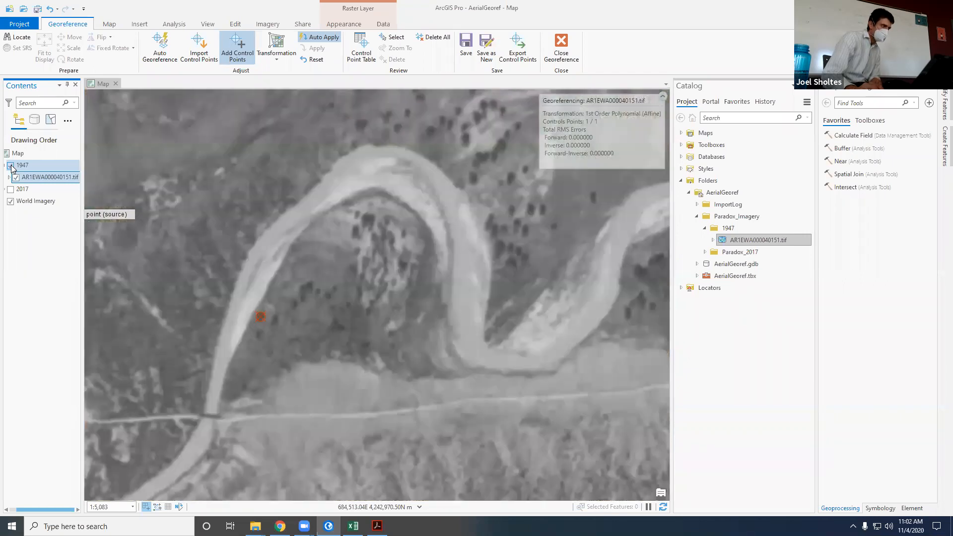
click(10, 165)
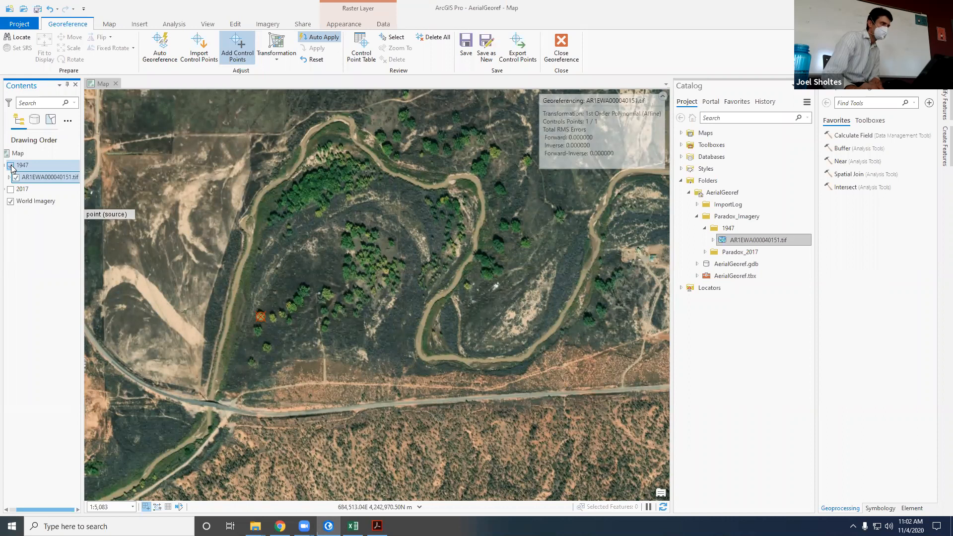
click(10, 166)
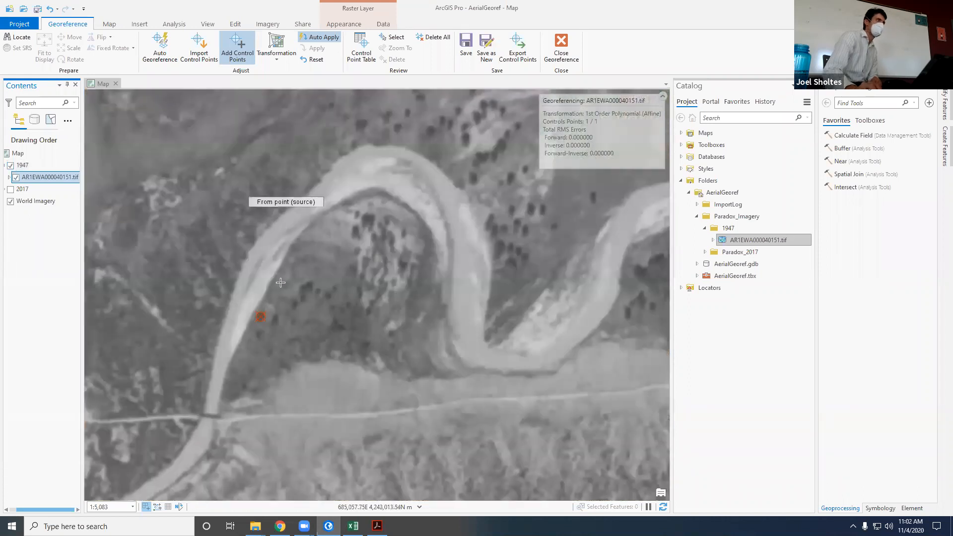
click(261, 317)
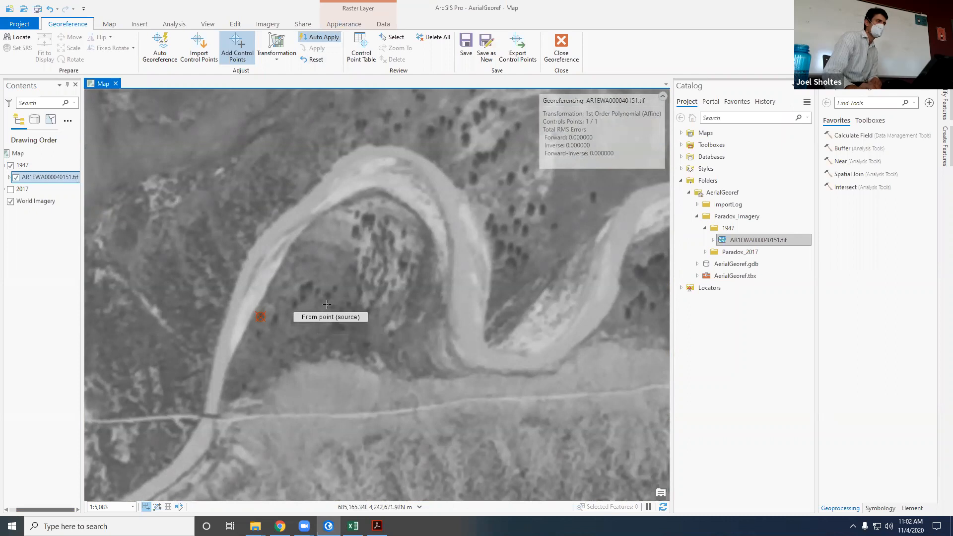
scroll(257, 284, down, 2)
scroll(232, 331, up, 4)
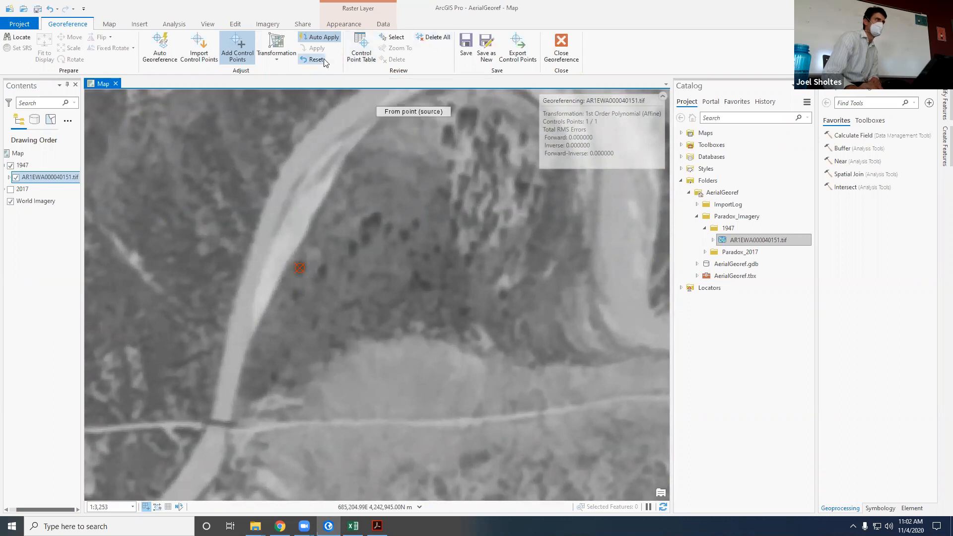
scroll(162, 196, down, 2)
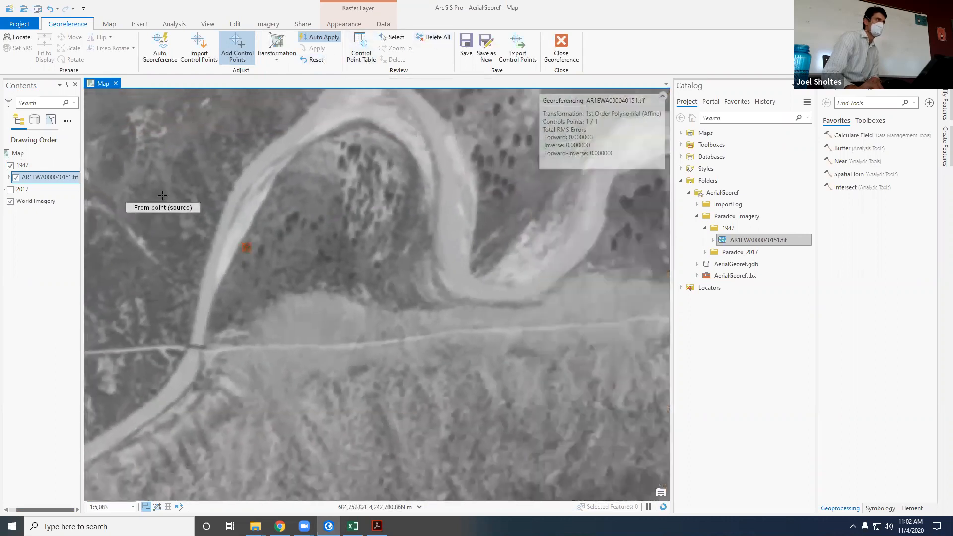
scroll(213, 356, down, 3)
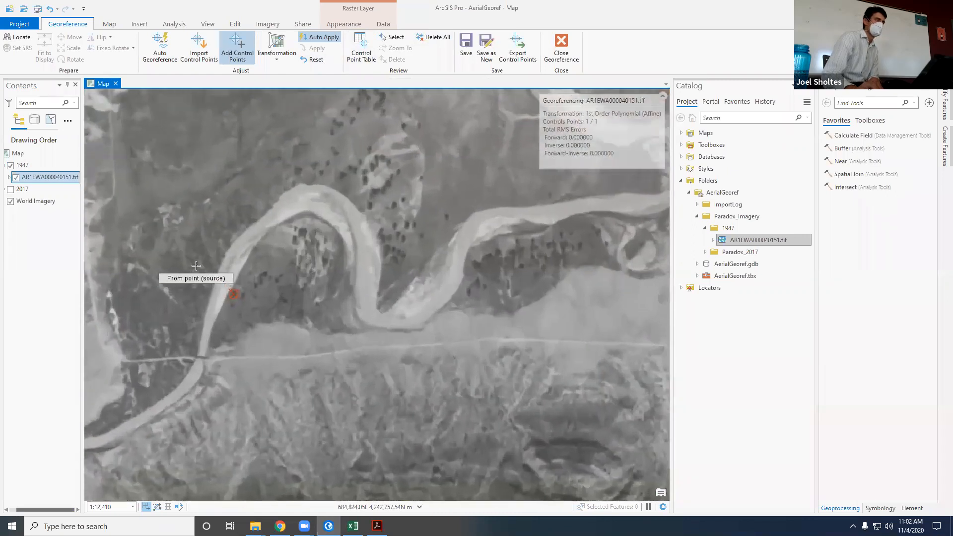
scroll(375, 329, down, 3)
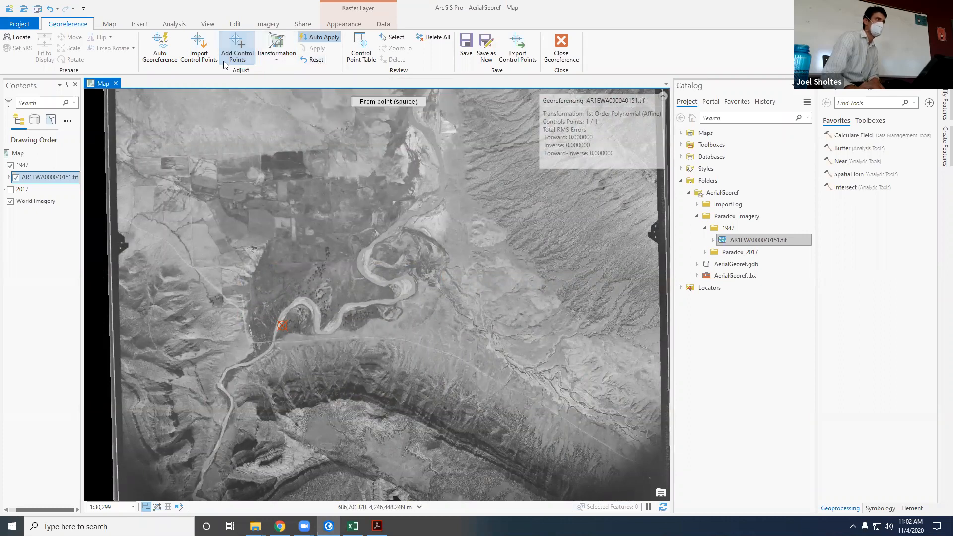
Step: Open the control point table of the 1947 raster and select link 1
click(351, 59)
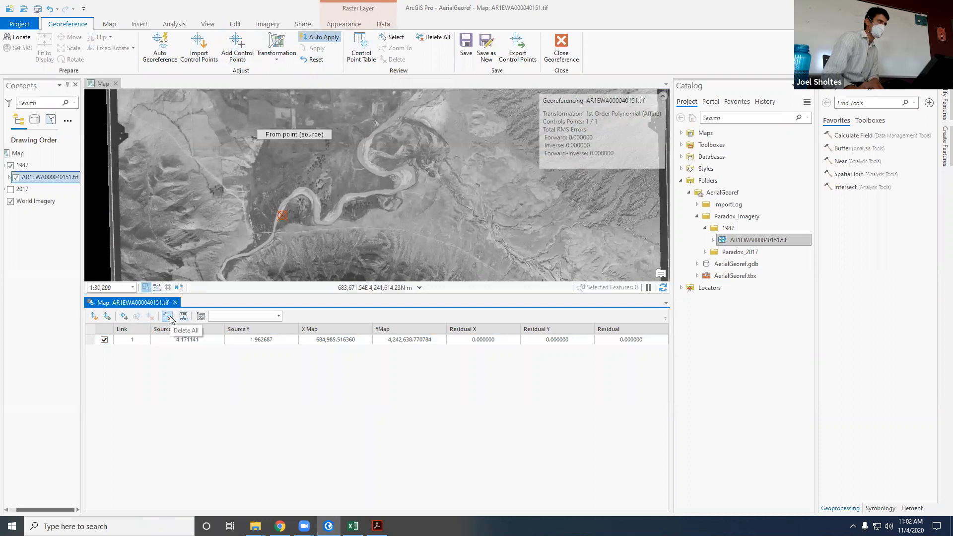
click(92, 341)
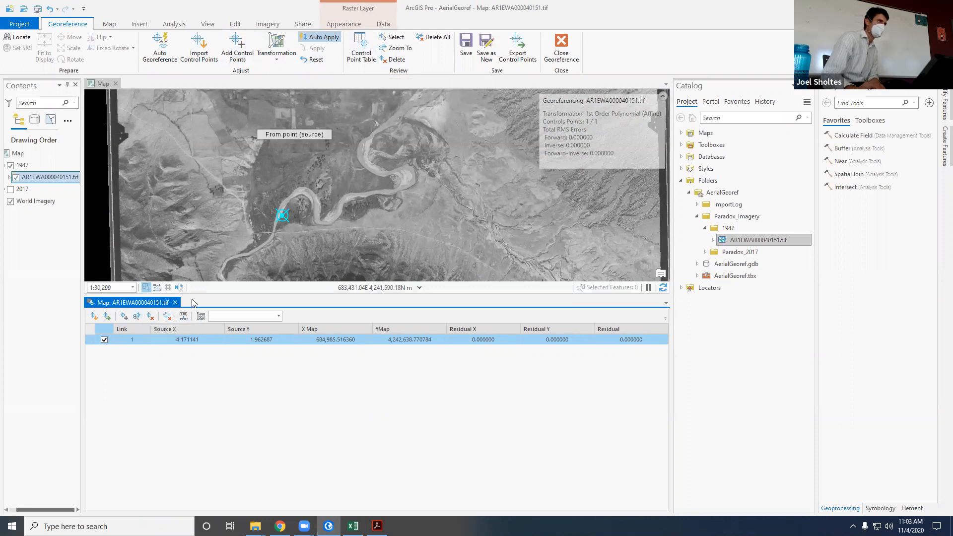
Step: Reduce the height of the control point table and auto-hide the Catalog pane to enlarge the map view
drag(206, 295, 219, 419)
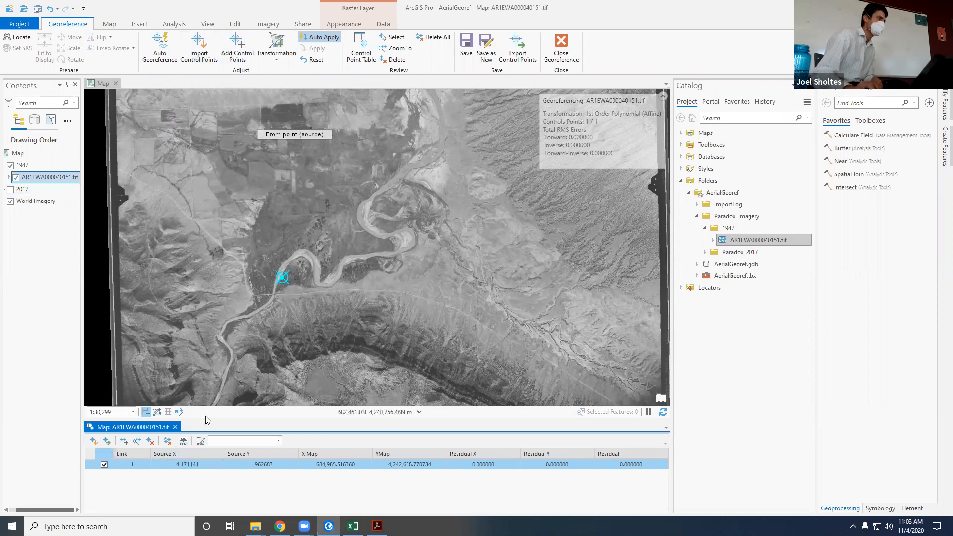
click(793, 85)
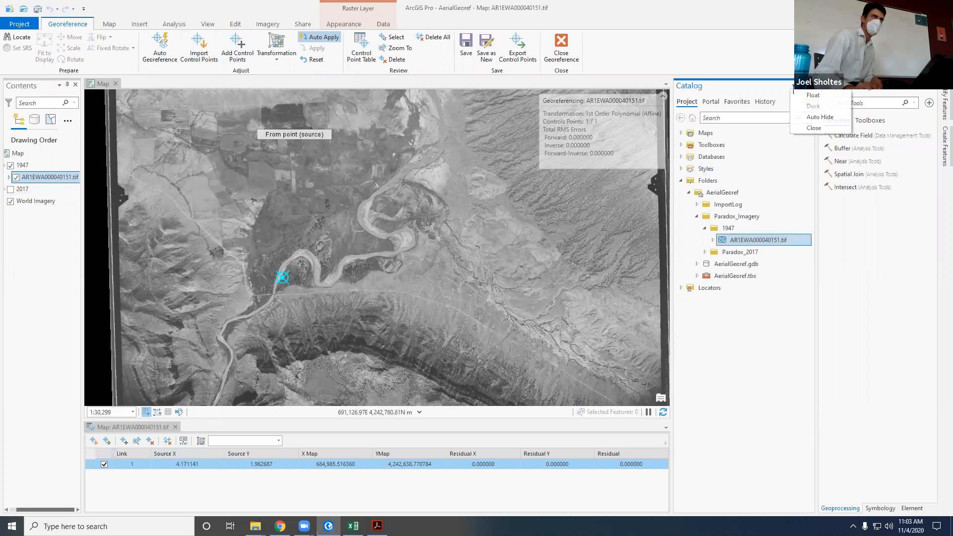
click(820, 118)
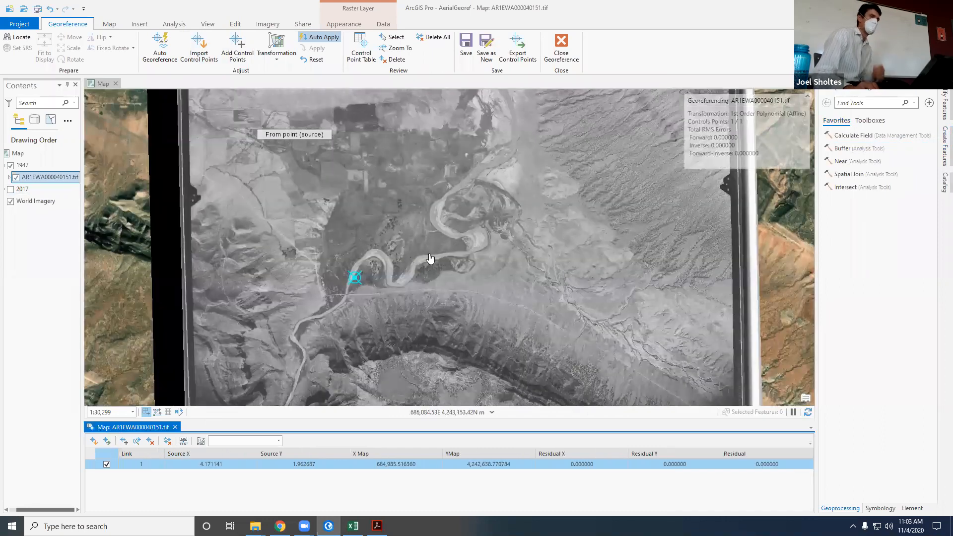
Step: Compare the river meanders and tree clusters east of the control point with the basemap by toggling the 1947 group
scroll(437, 267, up, 1)
scroll(438, 269, up, 3)
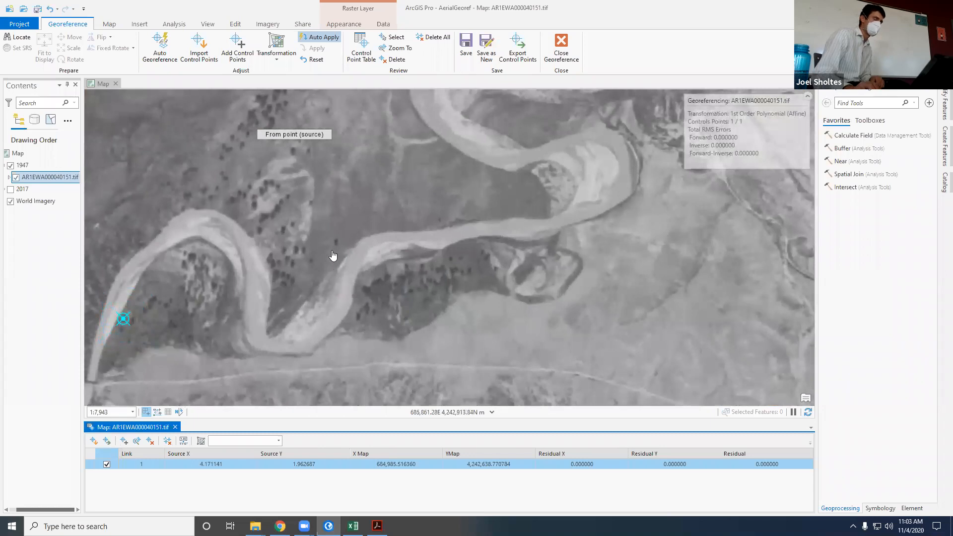
click(10, 166)
click(10, 167)
click(10, 167)
click(10, 167)
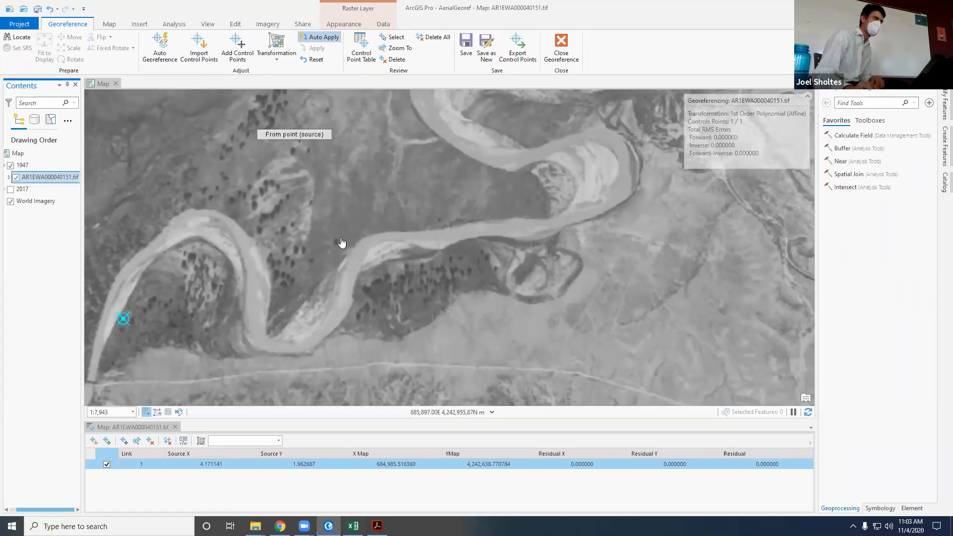
click(10, 165)
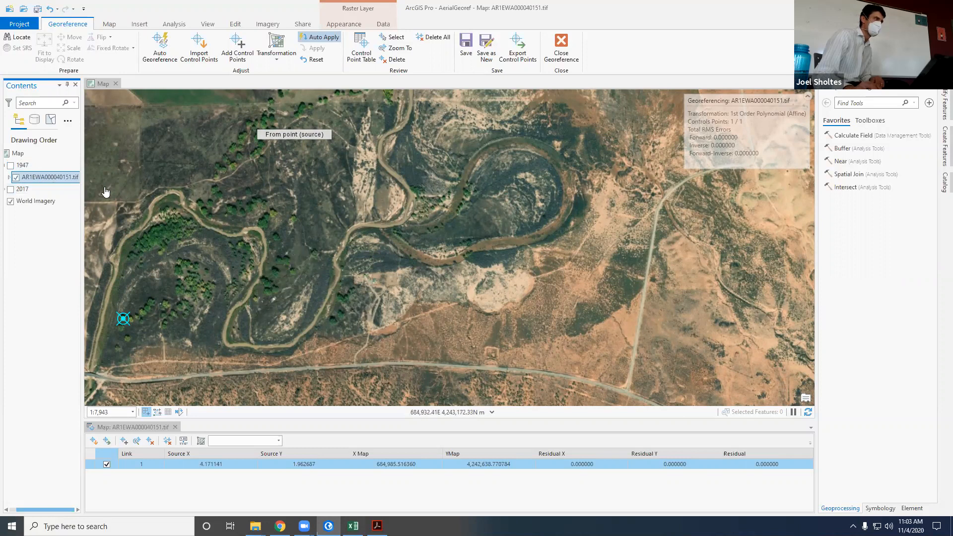
click(10, 166)
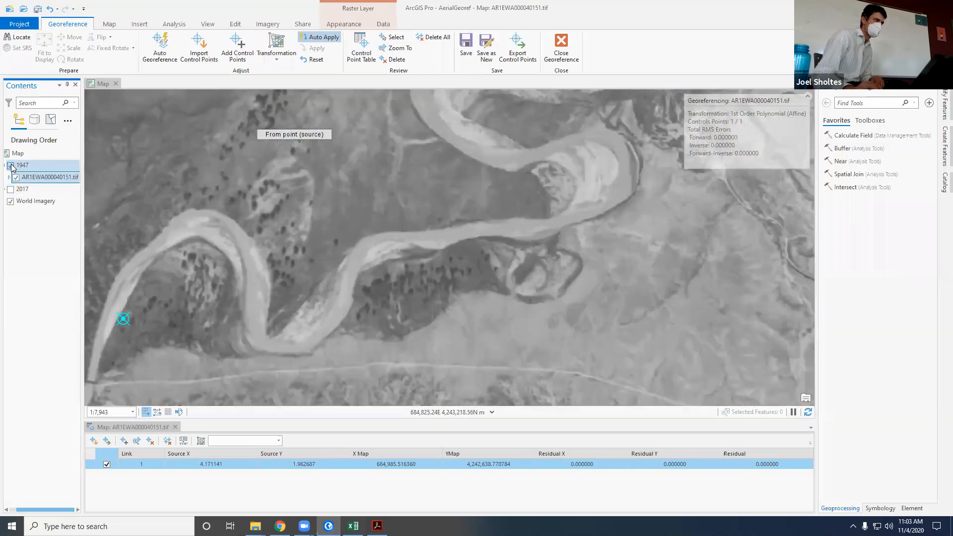
Step: Toggle the 1947 group to look for a lone tree near the river bend that also appears in the basemap
click(10, 165)
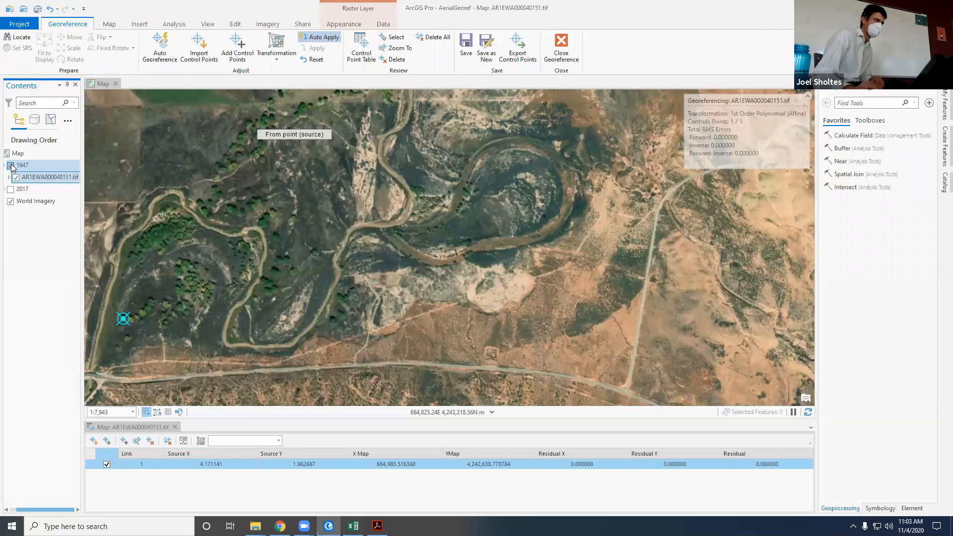
click(10, 166)
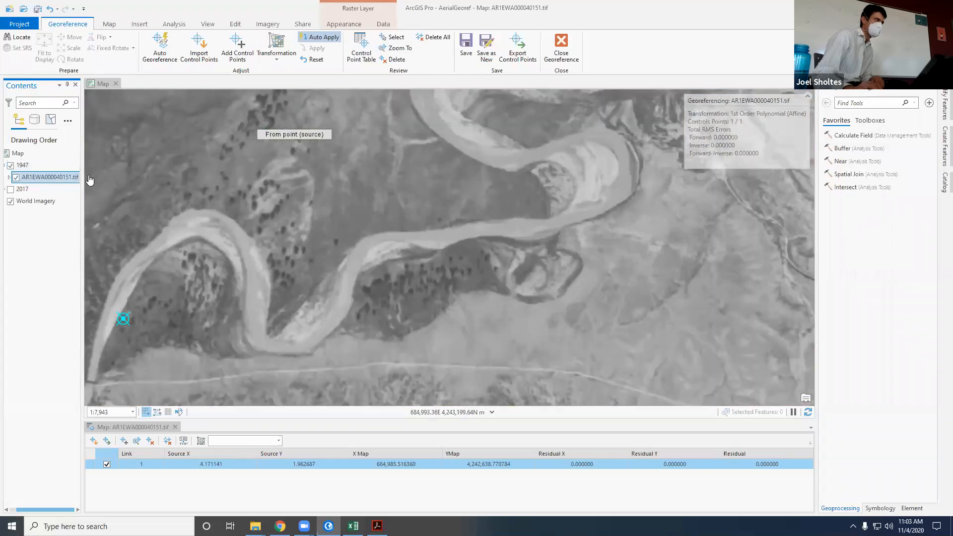
click(10, 166)
click(10, 166)
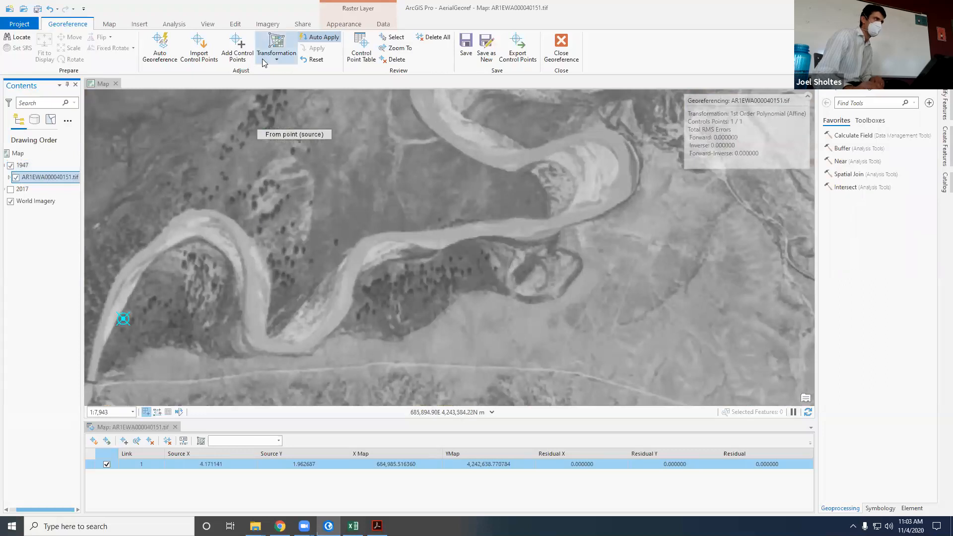
Step: Add a control point linking the lone tree northwest of the river bend to its match in World Imagery, and show the 1947 group again
click(237, 47)
scroll(361, 254, up, 4)
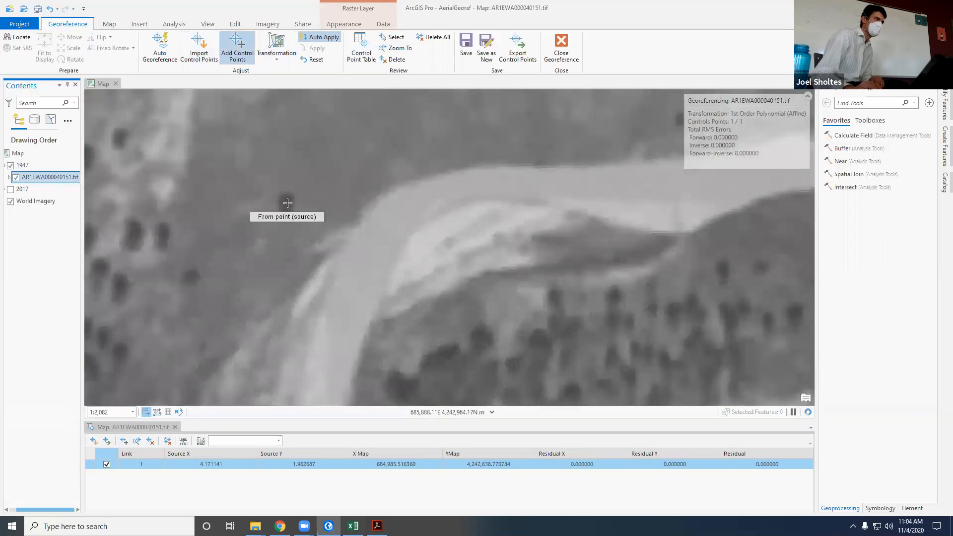
scroll(288, 203, up, 2)
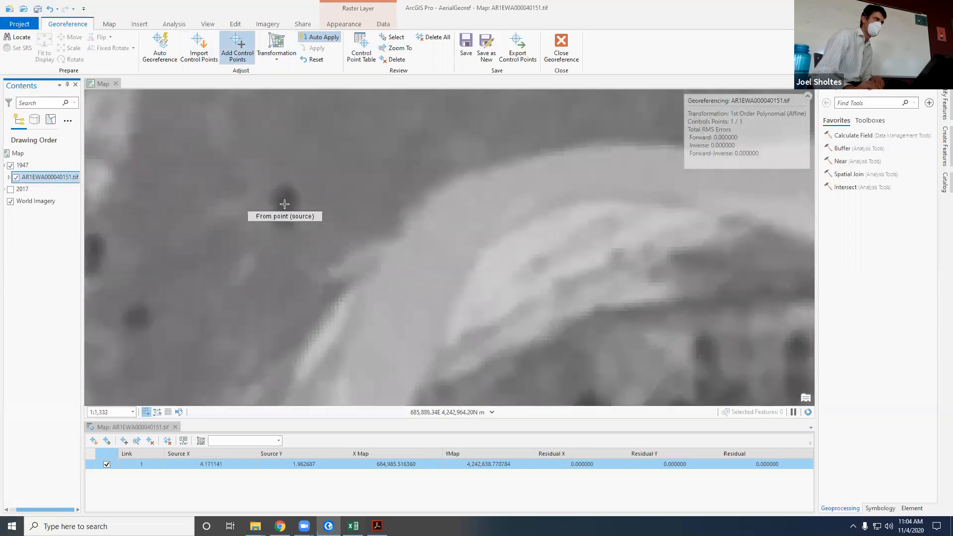
key(Escape)
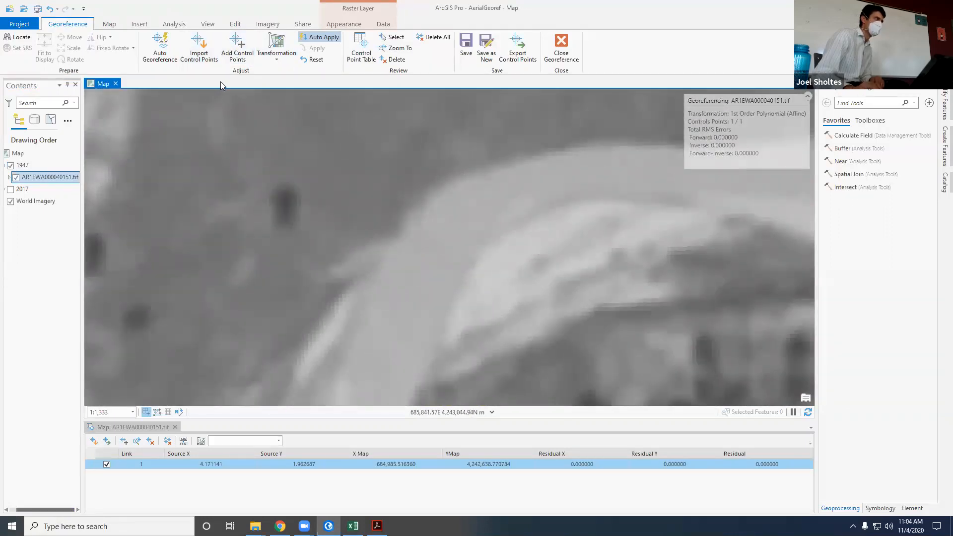
click(237, 48)
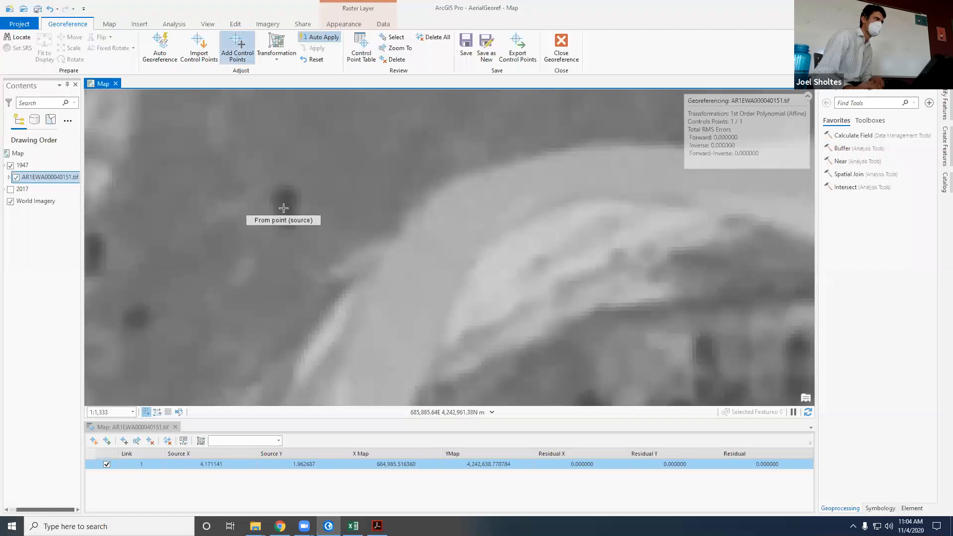
click(11, 165)
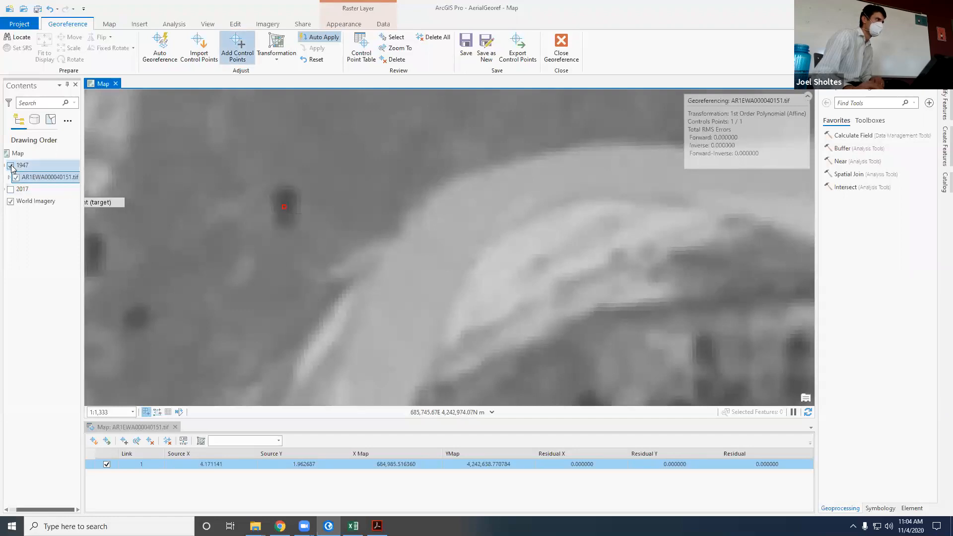
scroll(308, 283, down, 8)
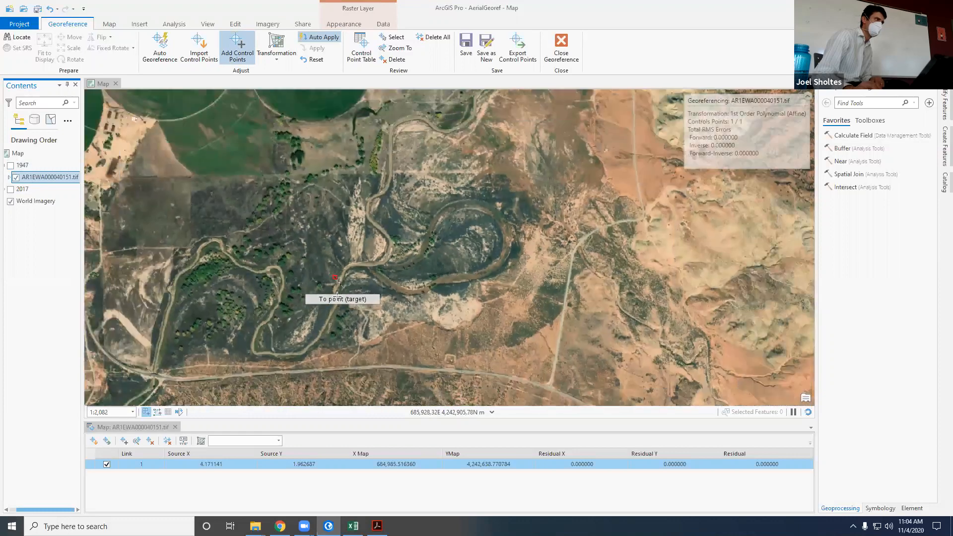
scroll(293, 275, up, 10)
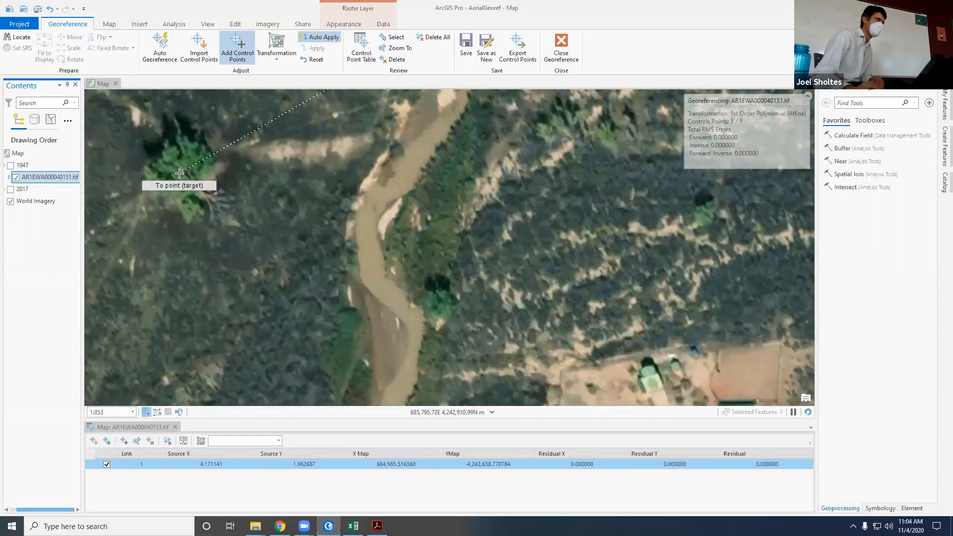
click(182, 174)
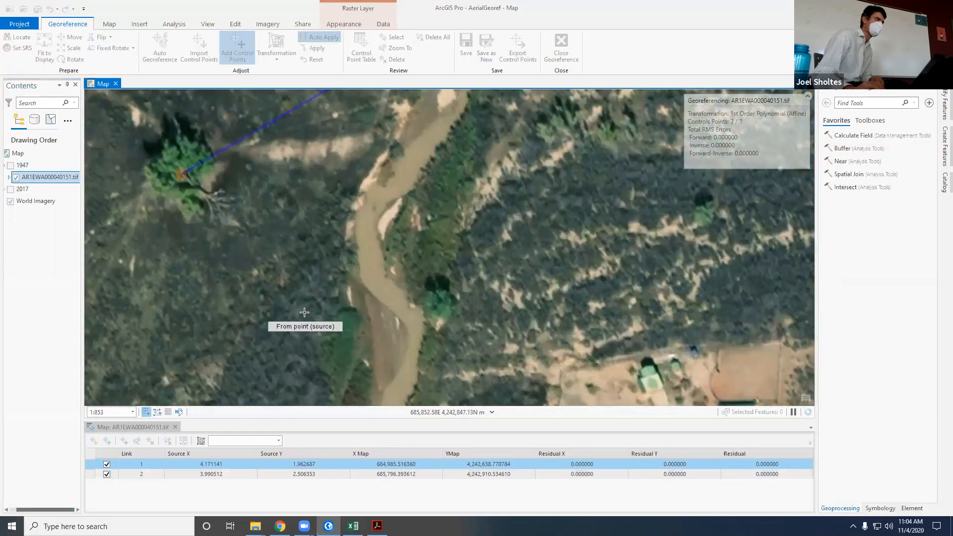
scroll(304, 312, down, 6)
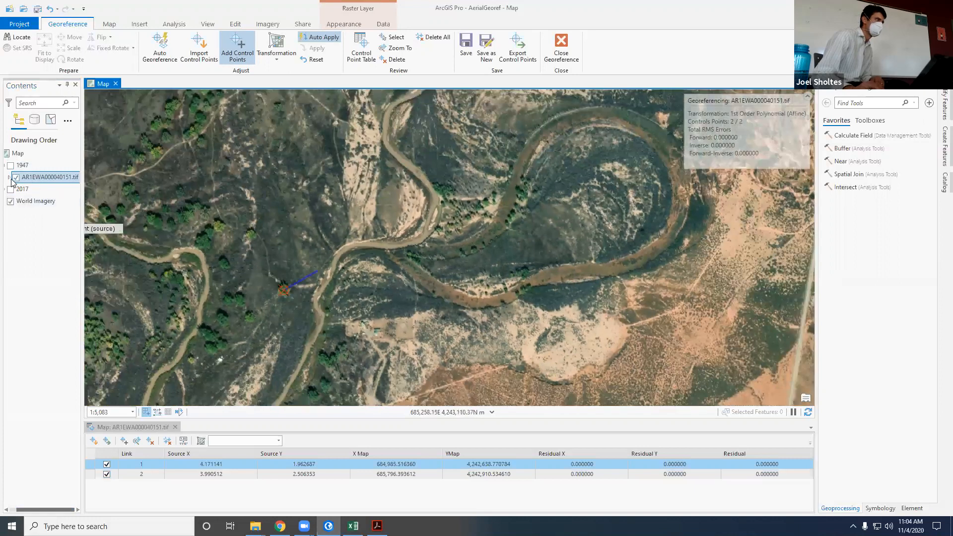
click(10, 165)
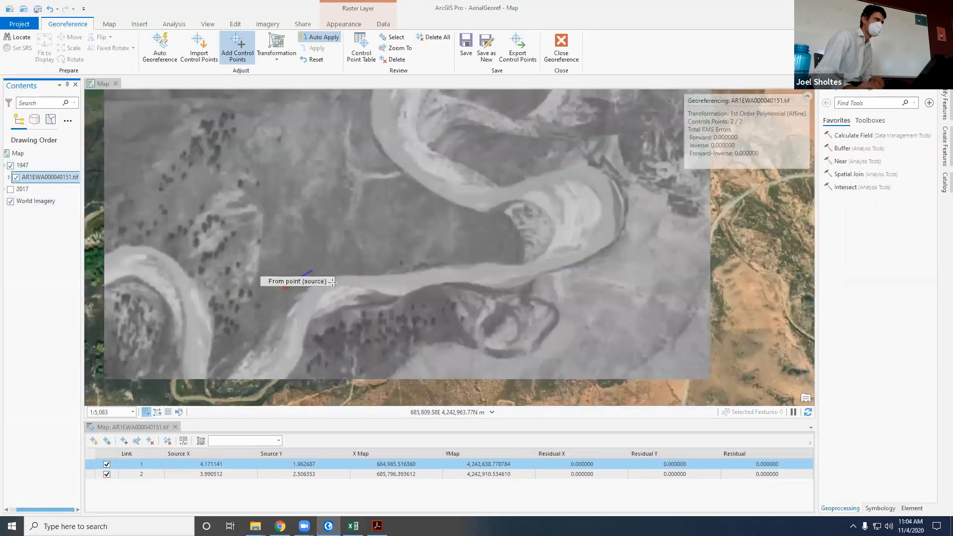
Step: Review the available transformation types and the minimum number of control points each one requires
scroll(332, 282, down, 4)
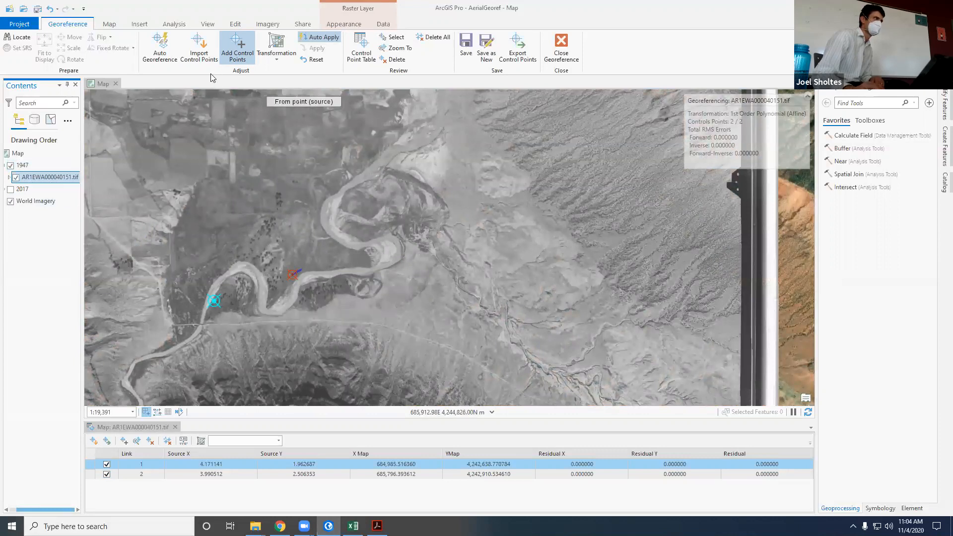
click(277, 60)
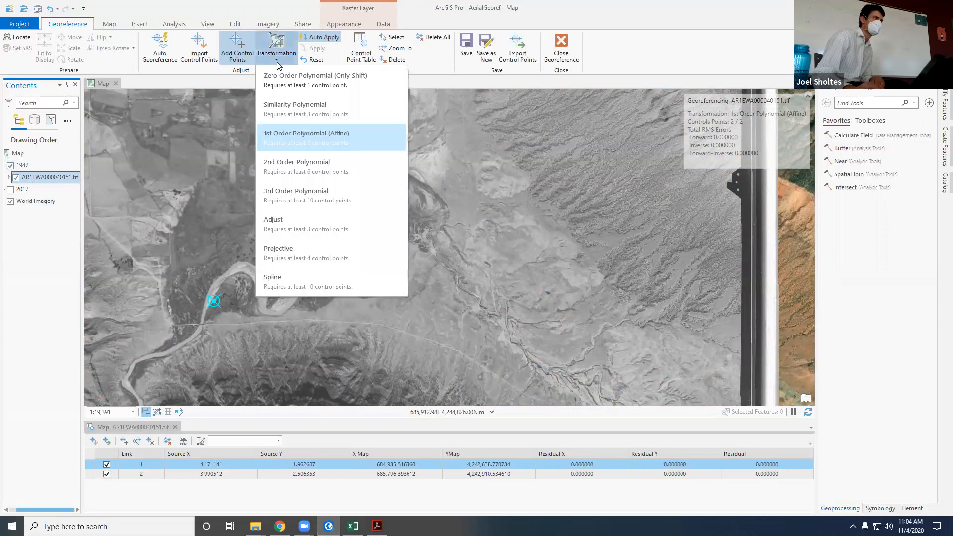
click(630, 75)
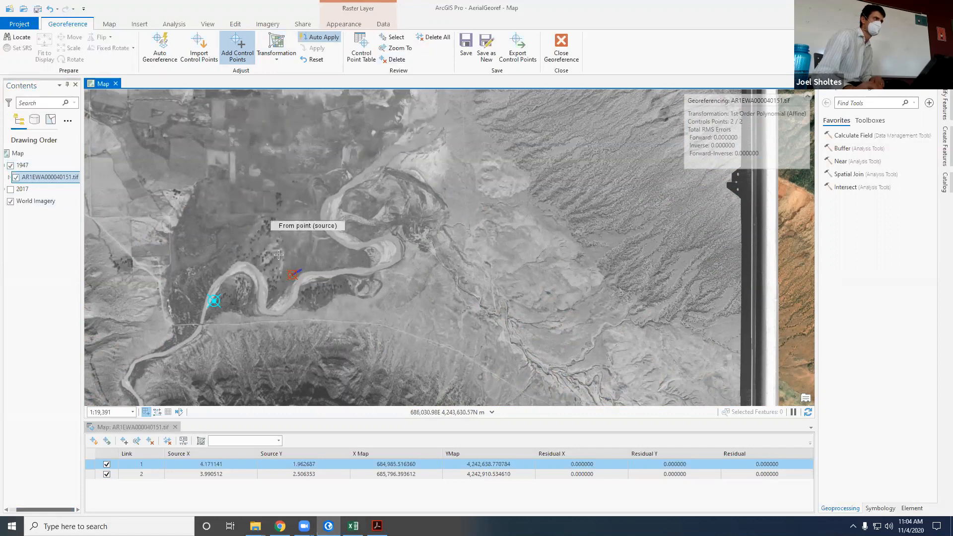
Step: Save the AerialGeoref project
click(161, 501)
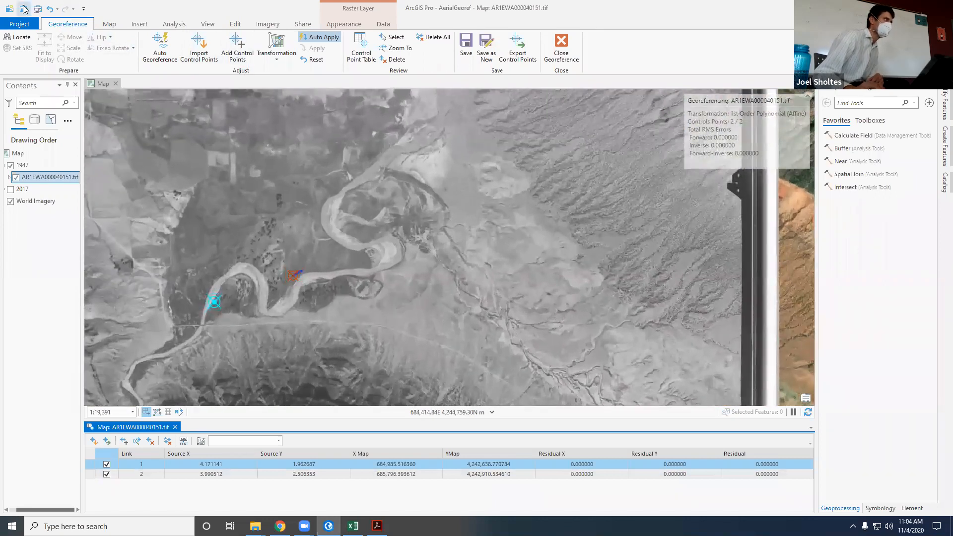
click(38, 9)
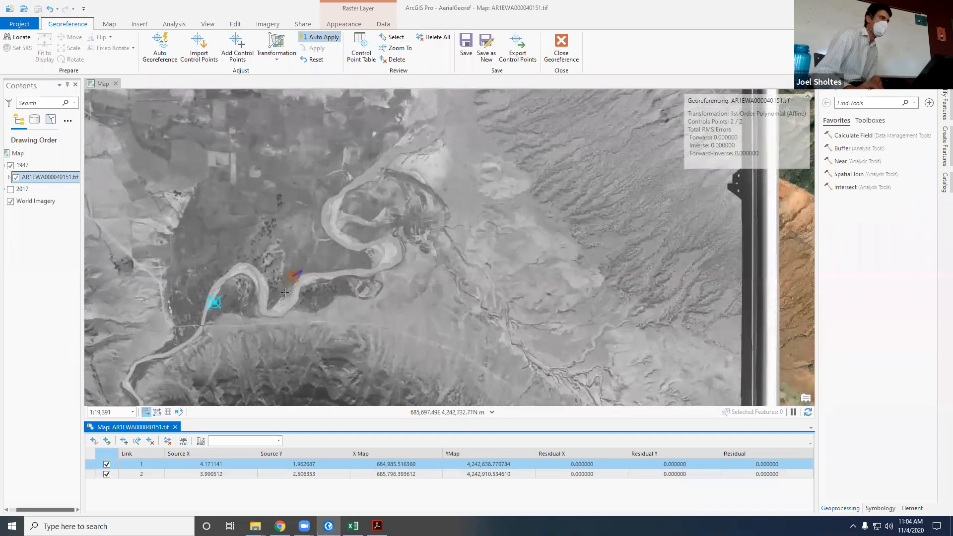
Step: Examine the full 1947 image for a new control point location, narrowing in on the road intersection in the northwestern farm fields
scroll(280, 304, down, 2)
scroll(208, 296, up, 2)
scroll(256, 336, down, 3)
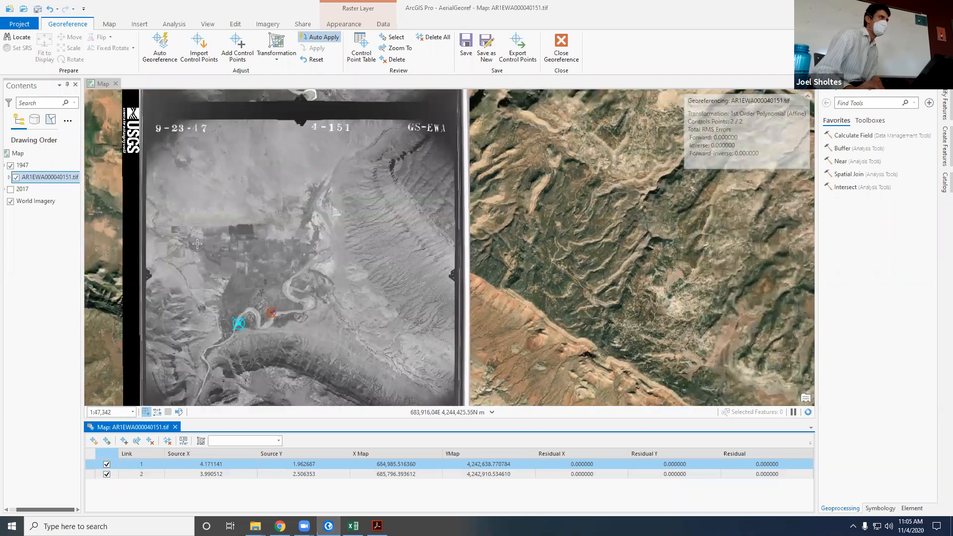
scroll(197, 244, down, 2)
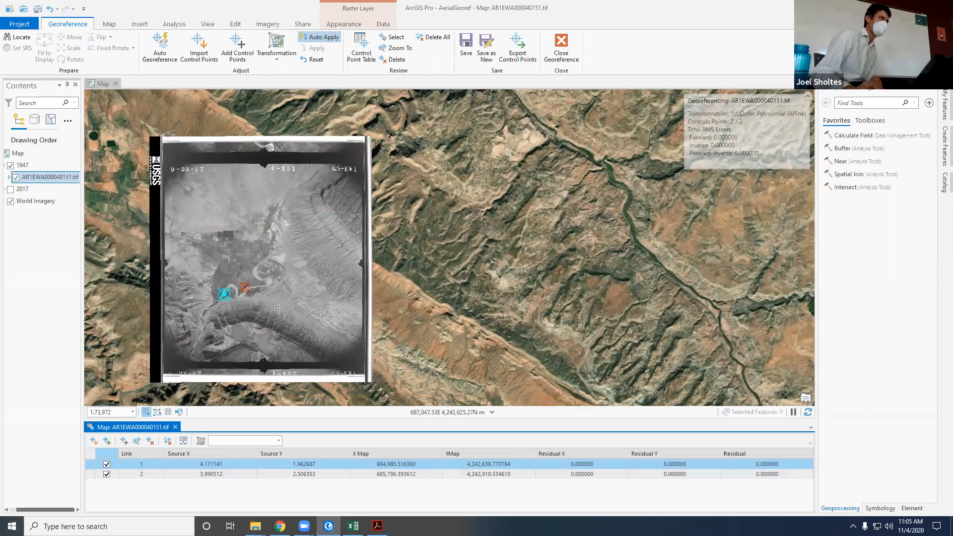
scroll(278, 309, up, 2)
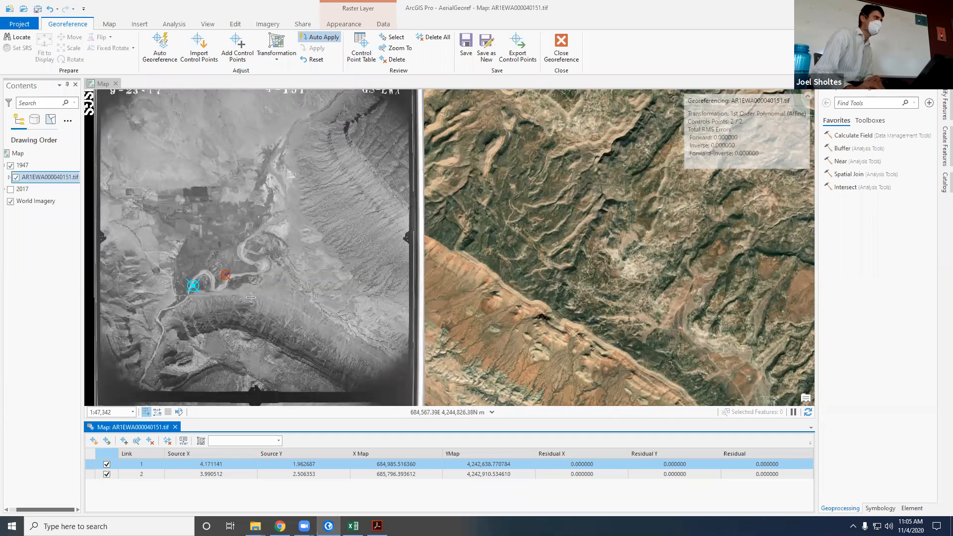
scroll(150, 198, up, 10)
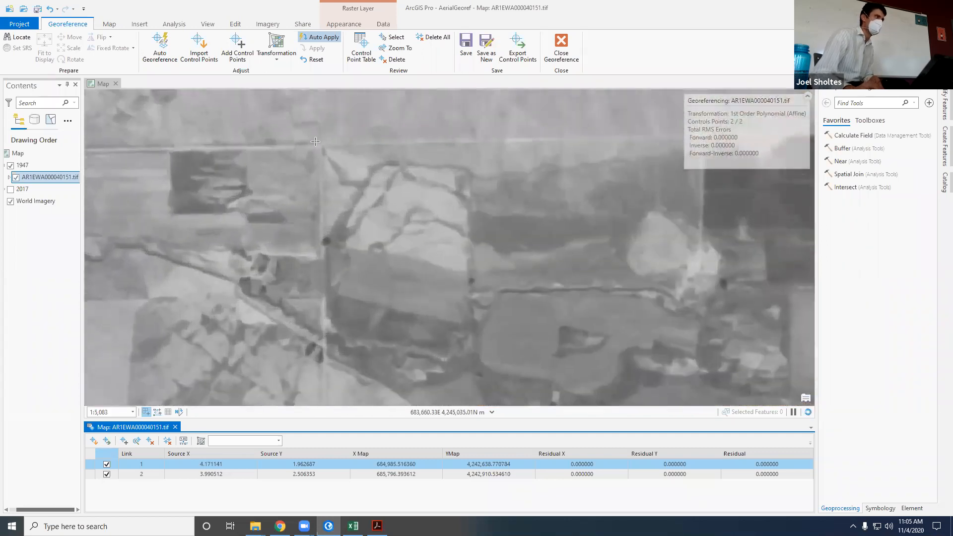
scroll(326, 148, up, 2)
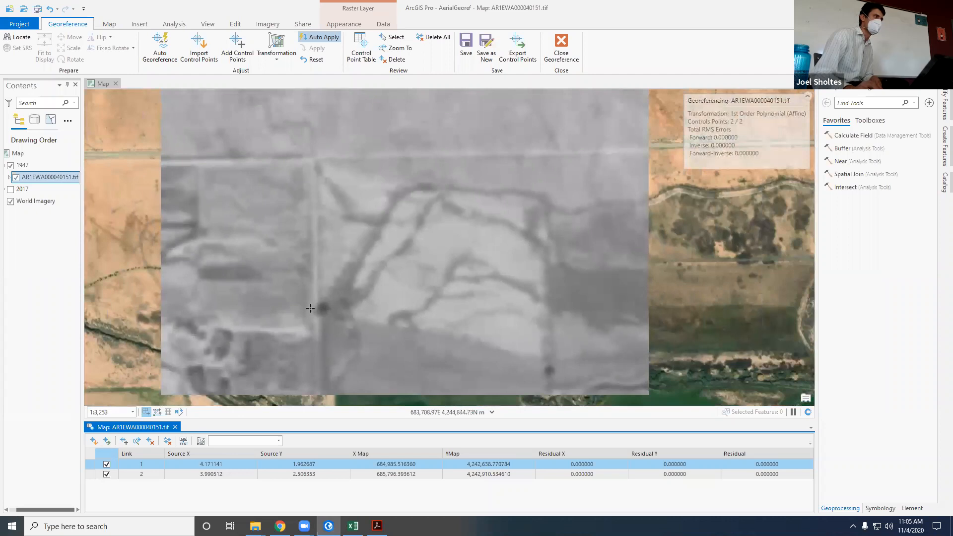
Step: Compare the road intersection and surrounding field boundaries in the northwest with the basemap by toggling the 1947 group
click(11, 166)
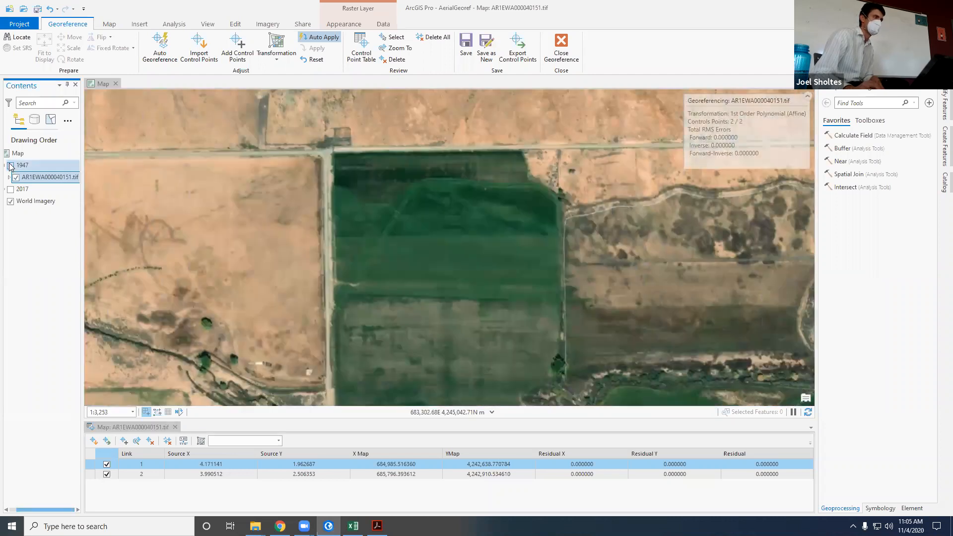
click(11, 166)
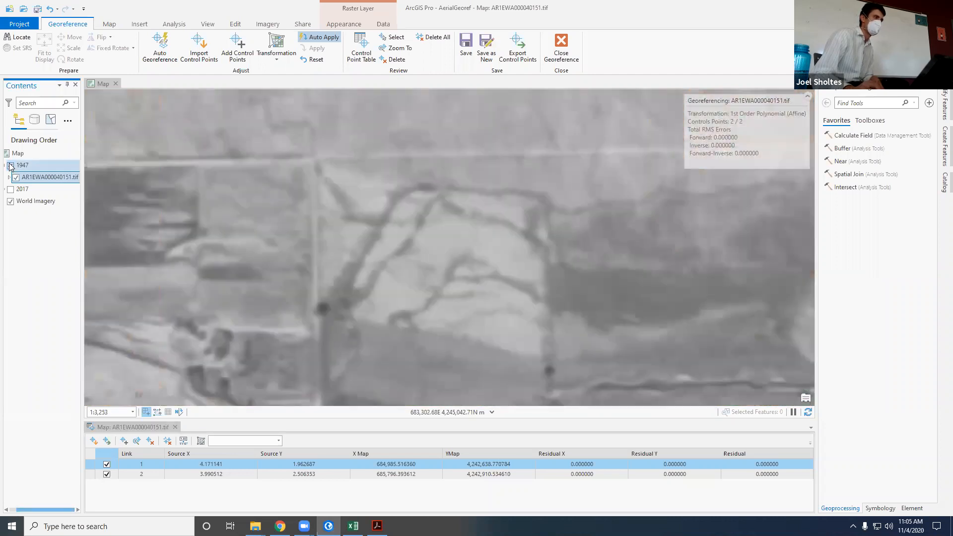
click(10, 166)
scroll(428, 342, down, 10)
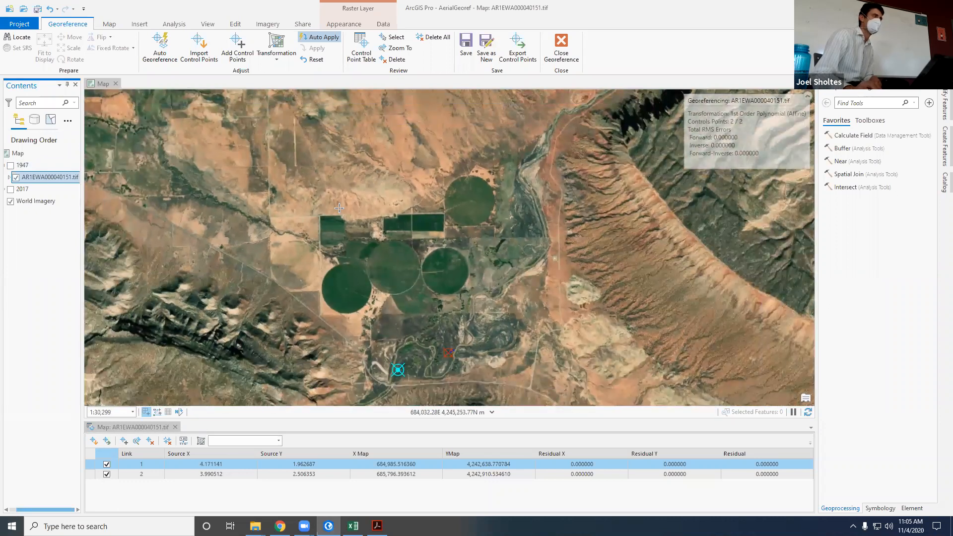
scroll(339, 207, up, 4)
scroll(278, 218, up, 4)
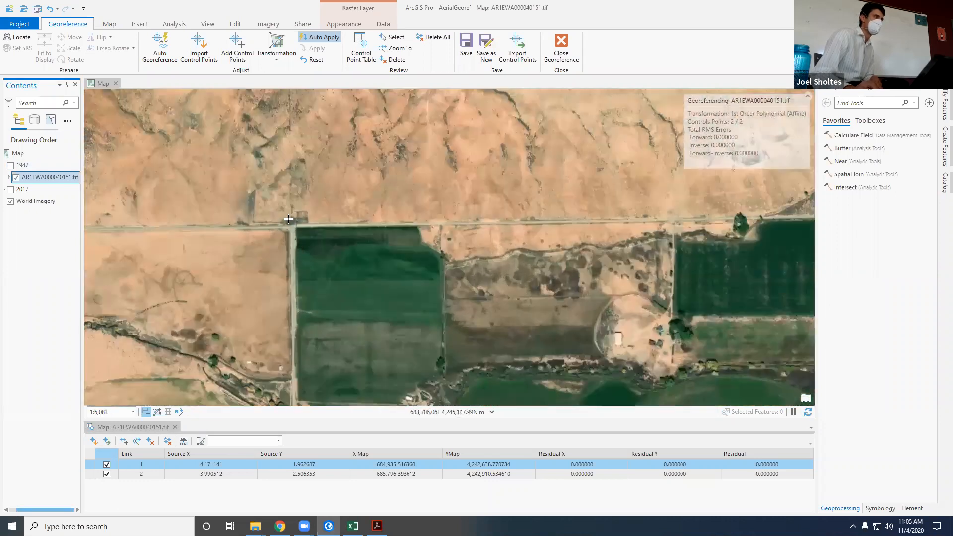
click(10, 166)
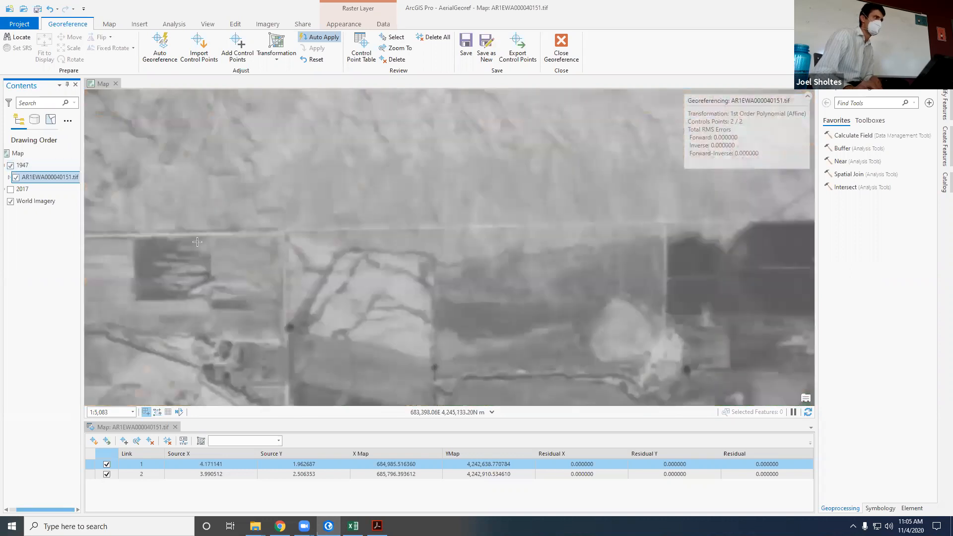
Step: Add a control point linking the northwestern road intersection in the 1947 image to the same intersection in World Imagery, and show the 1947 group again
scroll(286, 227, up, 5)
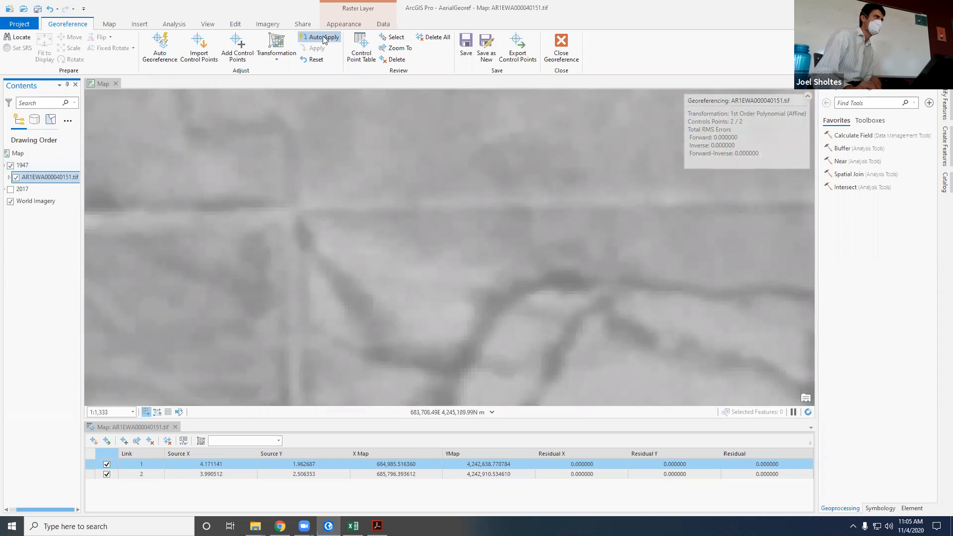
click(238, 47)
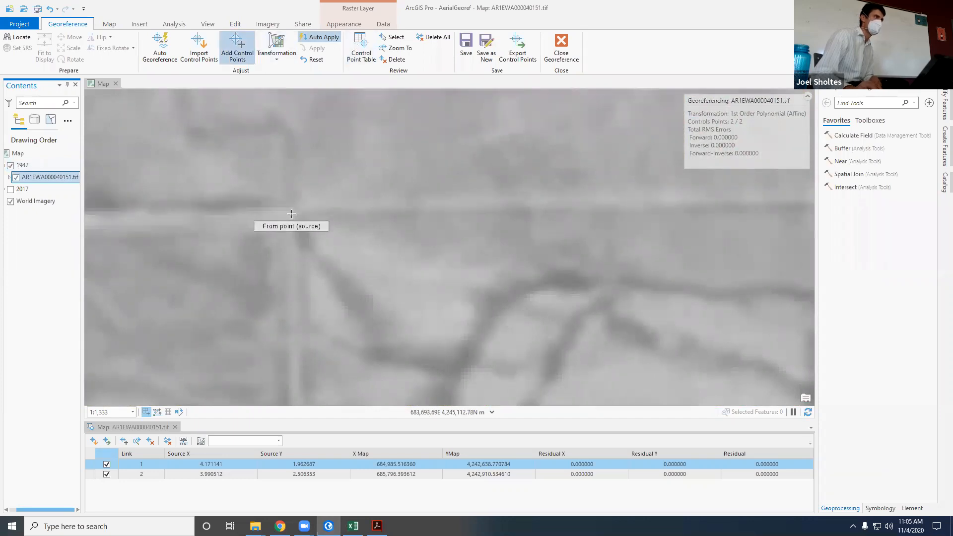
click(289, 213)
click(237, 46)
click(291, 213)
click(10, 166)
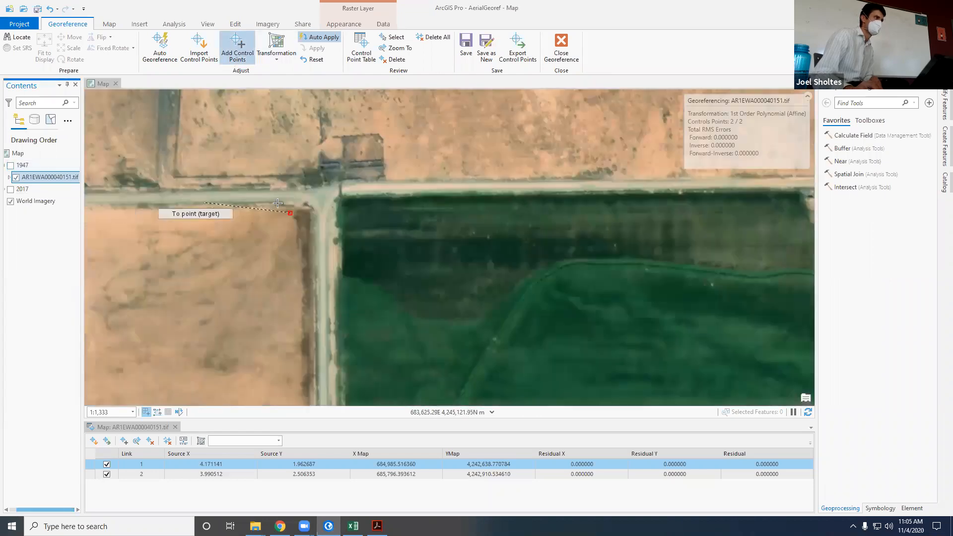
click(322, 196)
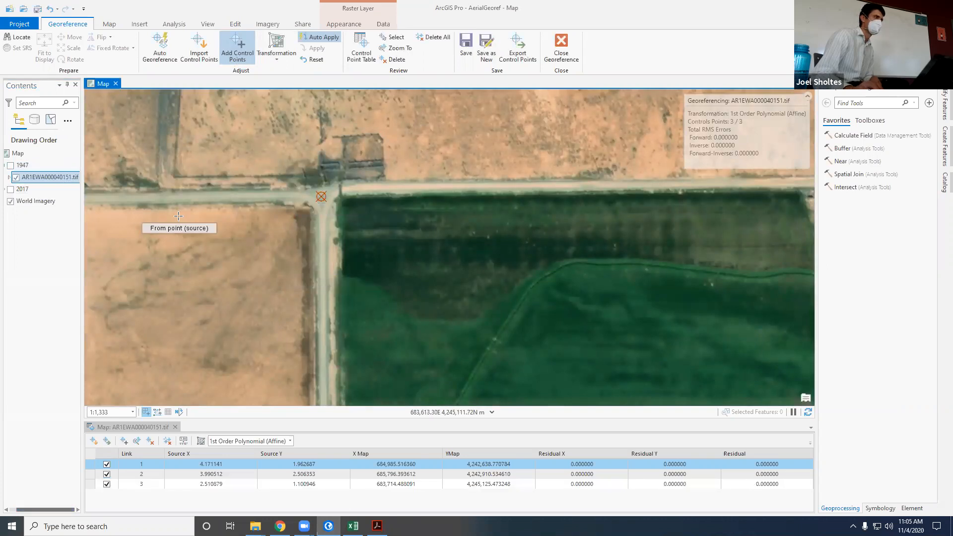
click(11, 166)
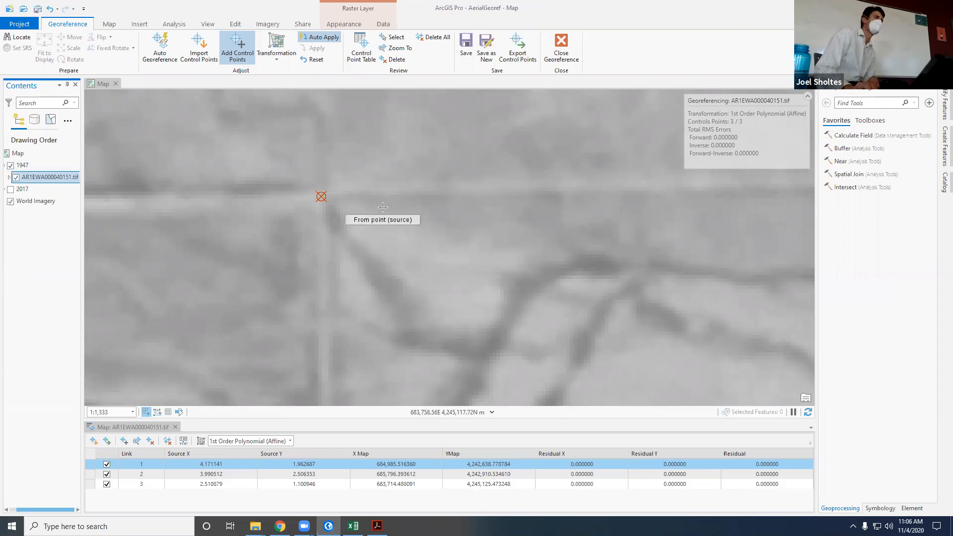
Step: Examine the spread of control points across the full 1947 image to choose the next location, keeping Add Control Points active
scroll(363, 212, down, 4)
scroll(214, 203, down, 9)
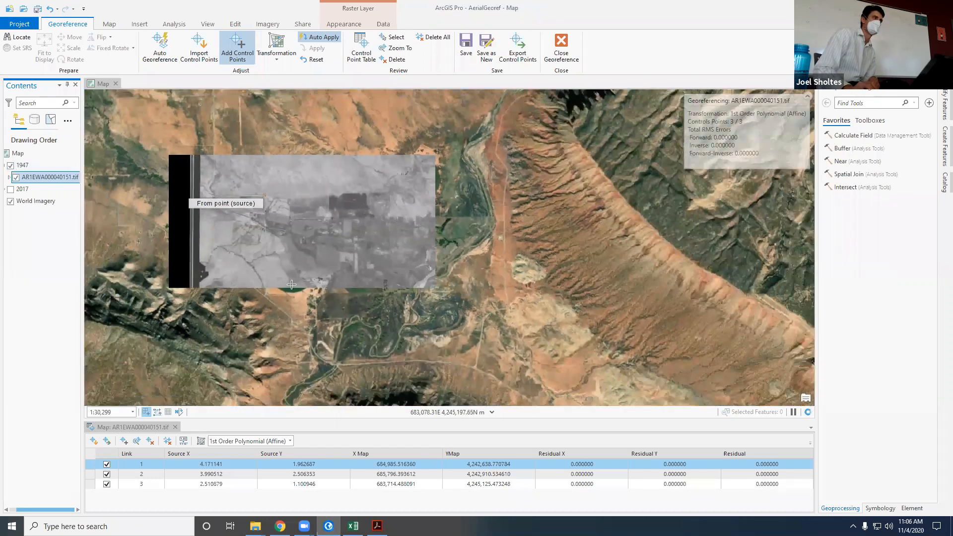
scroll(193, 191, up, 3)
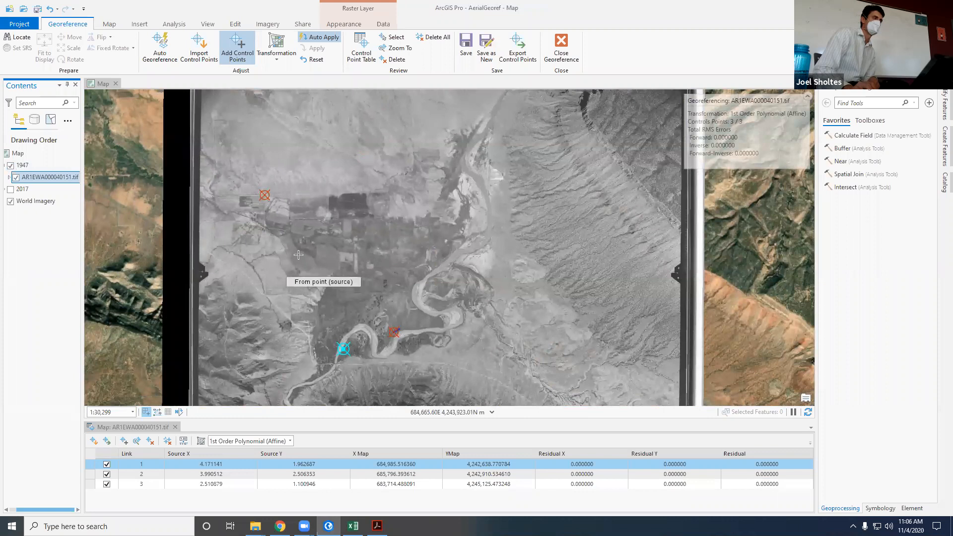
scroll(268, 244, down, 2)
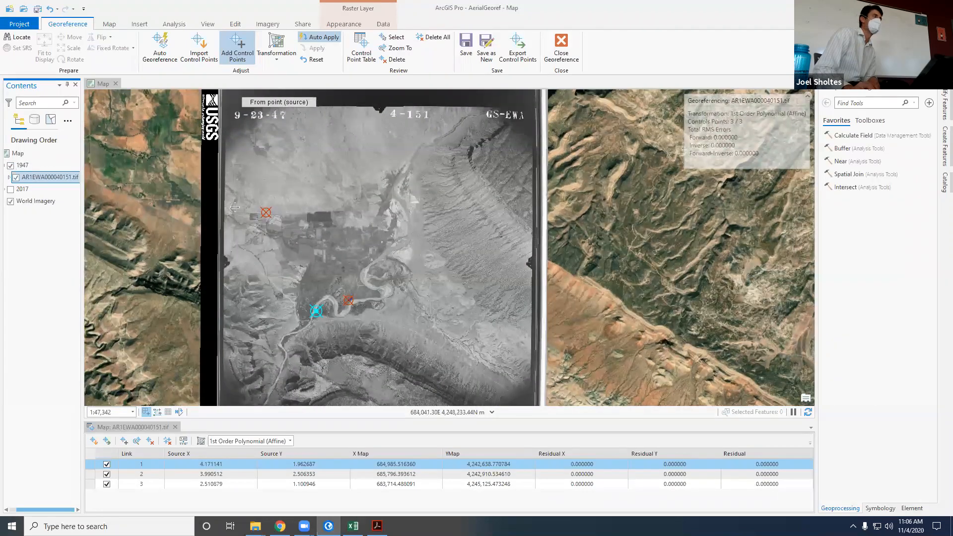
scroll(254, 192, up, 1)
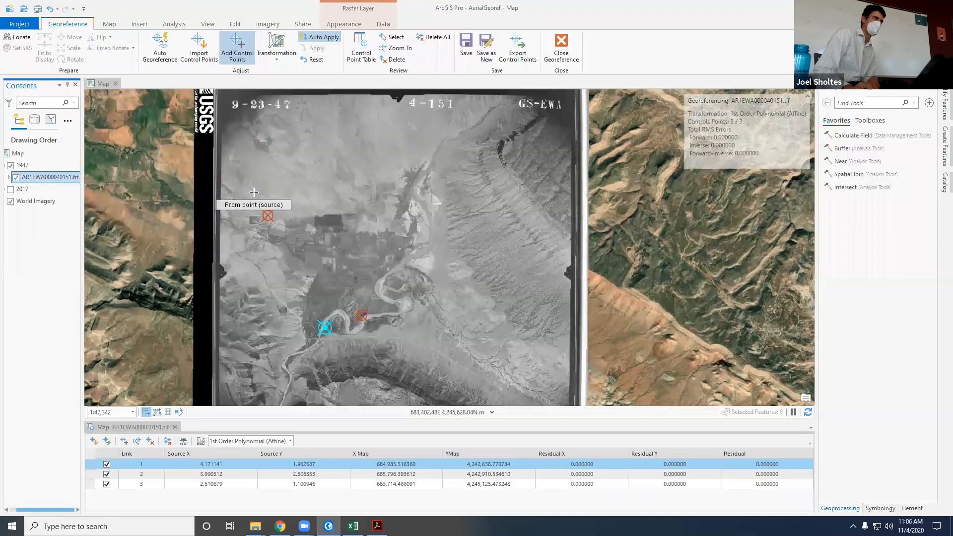
scroll(254, 193, up, 2)
scroll(259, 248, down, 2)
scroll(295, 321, down, 2)
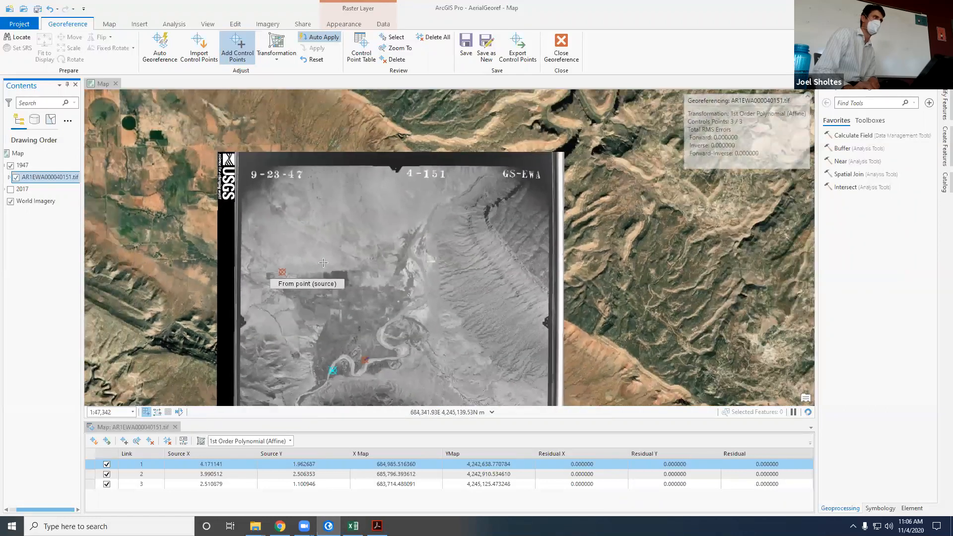
click(109, 24)
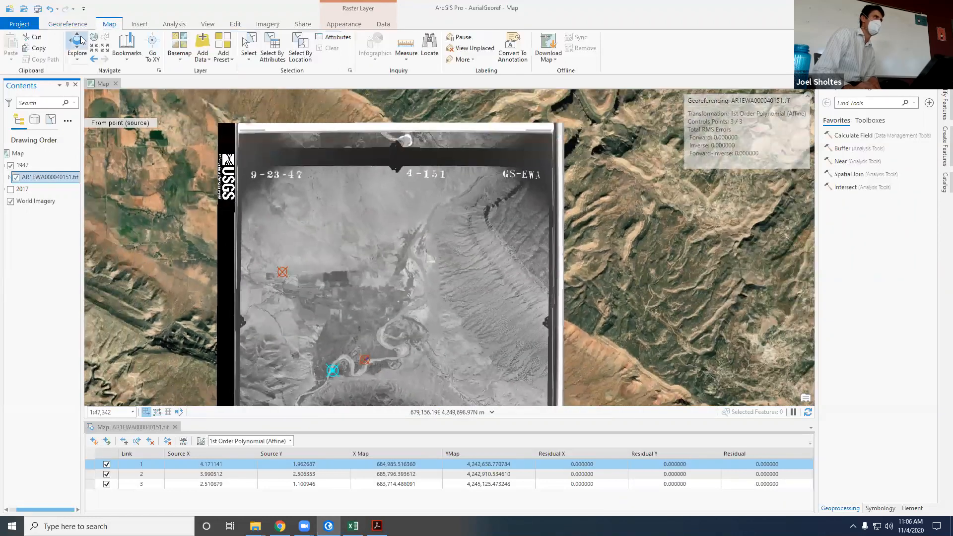
click(78, 41)
drag(318, 296, 310, 218)
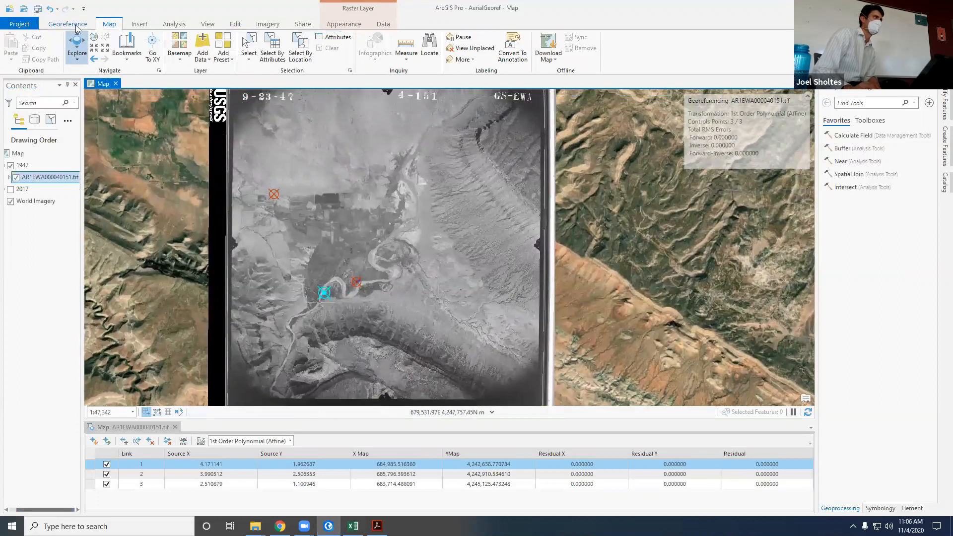
click(69, 24)
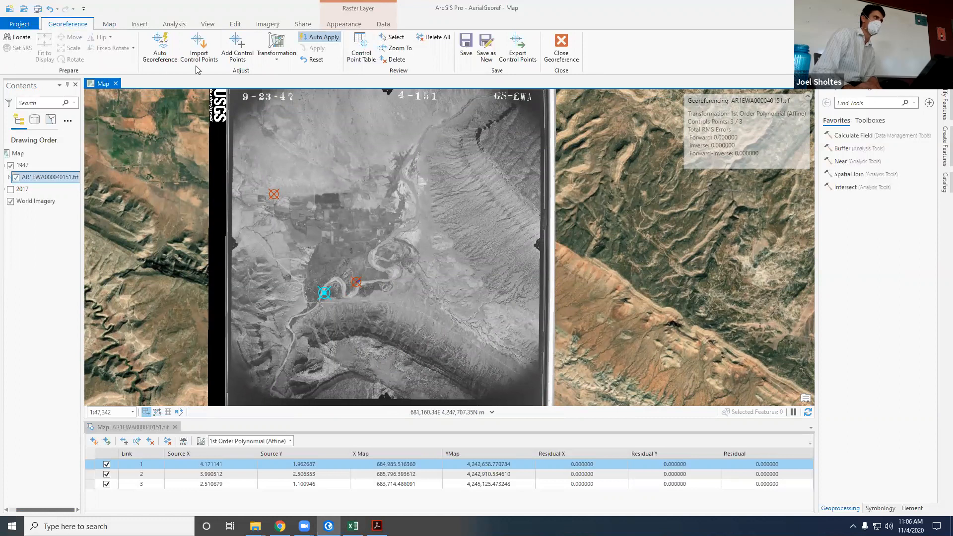
click(237, 49)
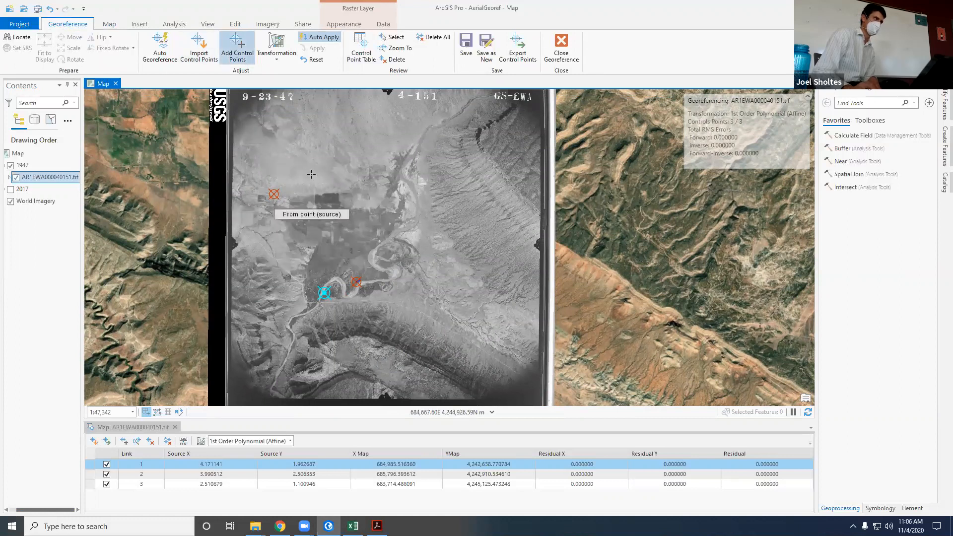
Step: Compare the triangular field east of the river in the 1947 image with World Imagery by toggling the 1947 group
scroll(197, 280, down, 3)
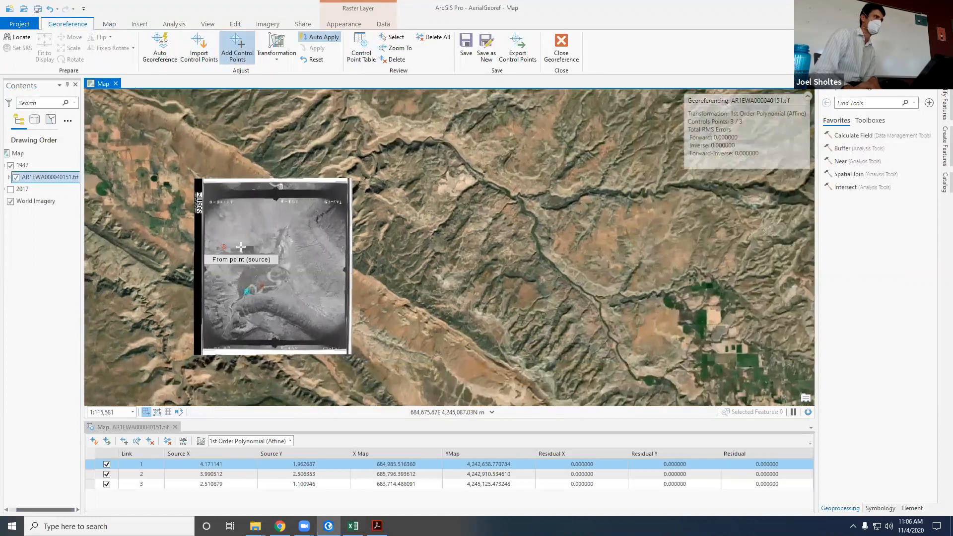
scroll(241, 247, up, 3)
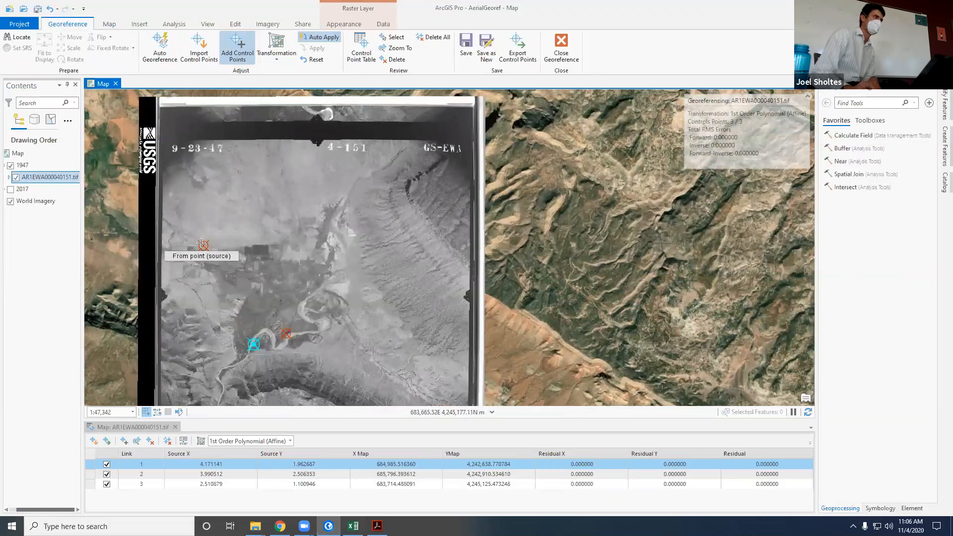
scroll(344, 234, up, 6)
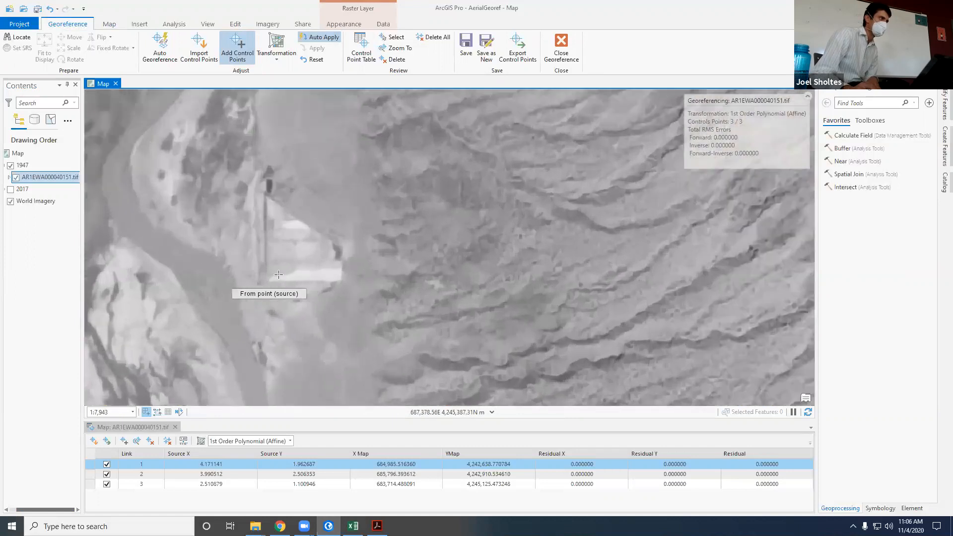
scroll(279, 275, up, 3)
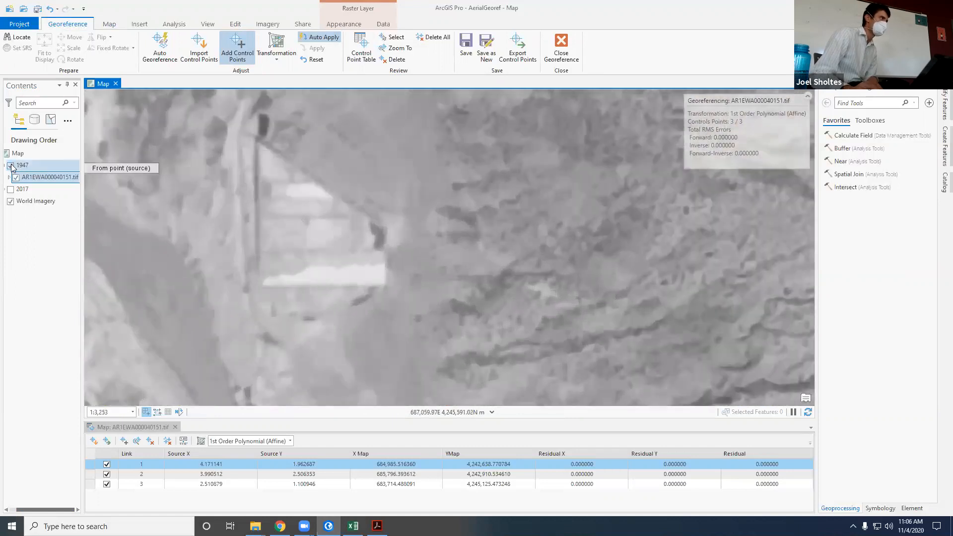
click(11, 166)
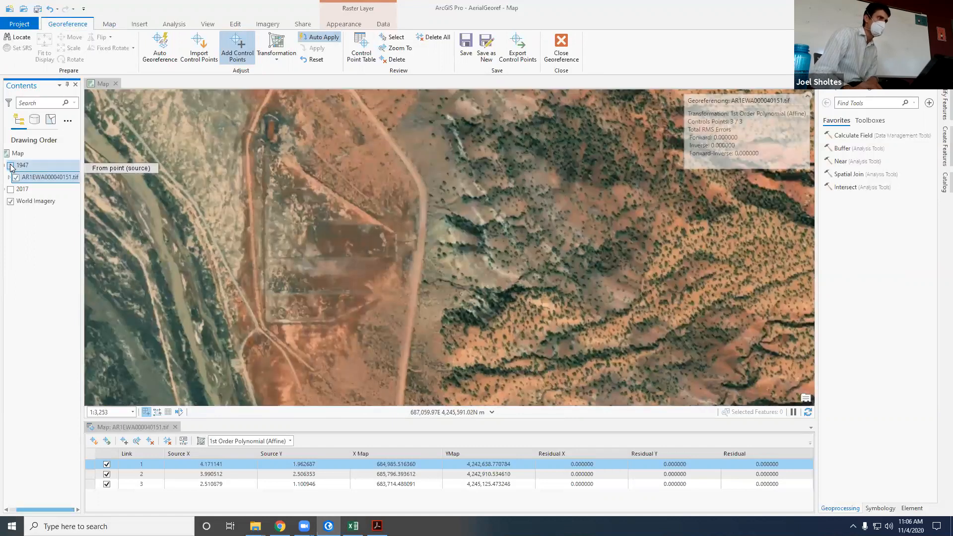
click(10, 166)
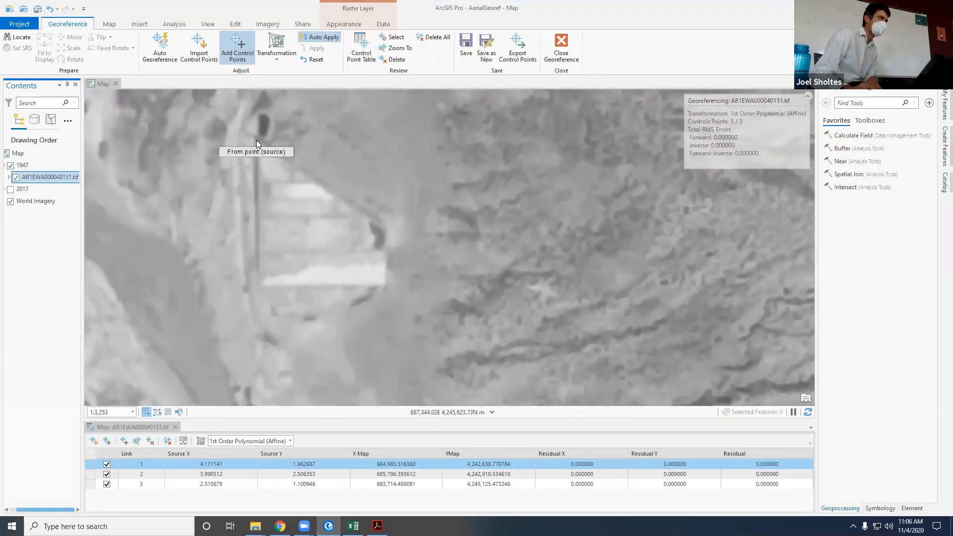
Step: Add a control point linking the triangular field's northern corner in the 1947 image to the same corner in World Imagery, and show the 1947 group again
scroll(234, 164, down, 4)
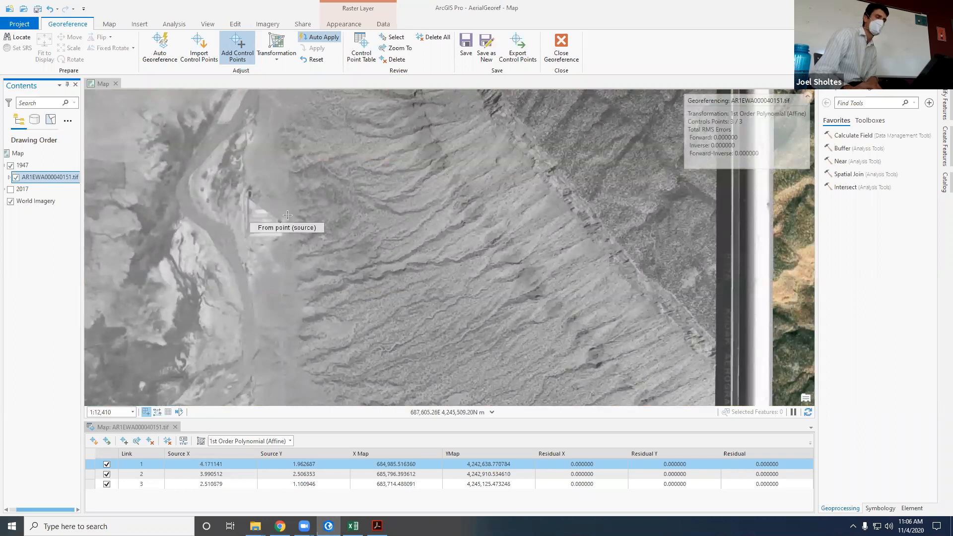
scroll(232, 201, up, 5)
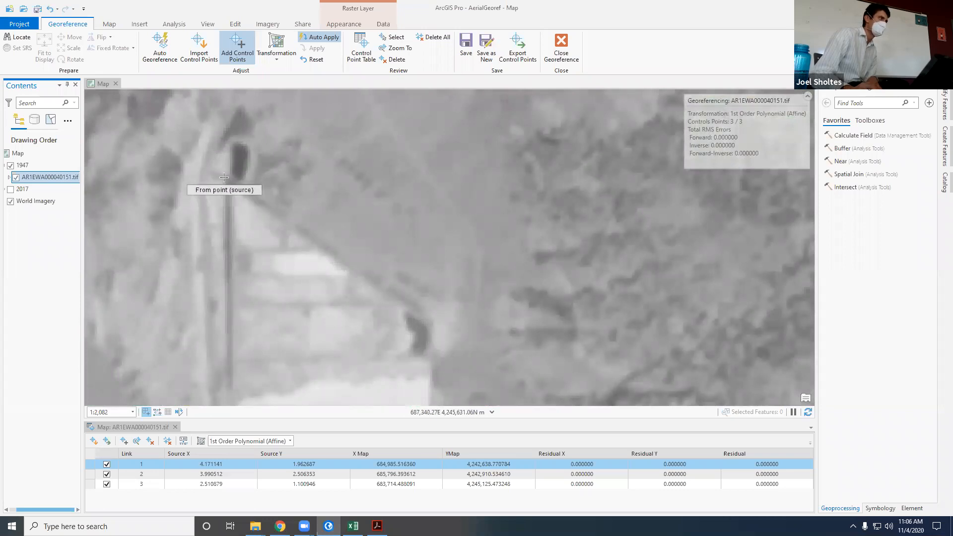
click(225, 177)
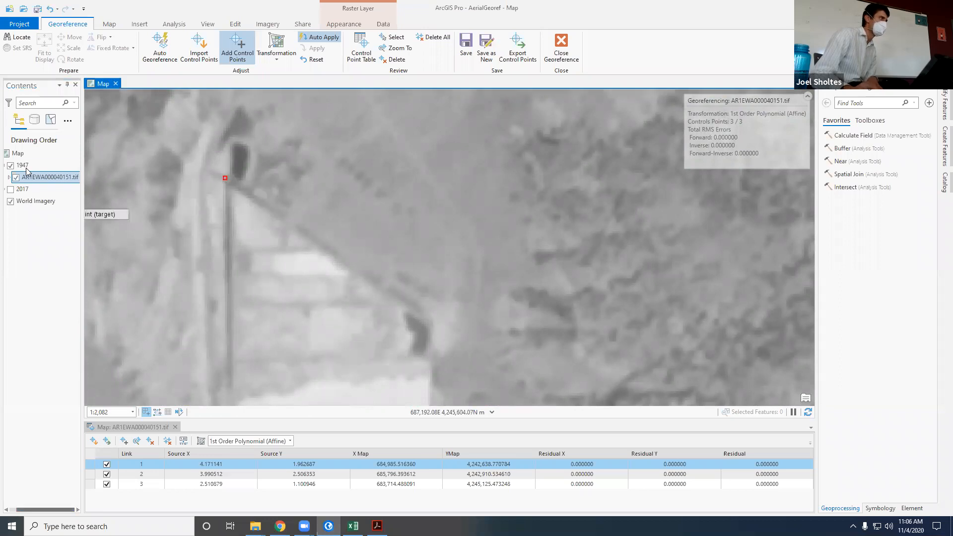
click(10, 166)
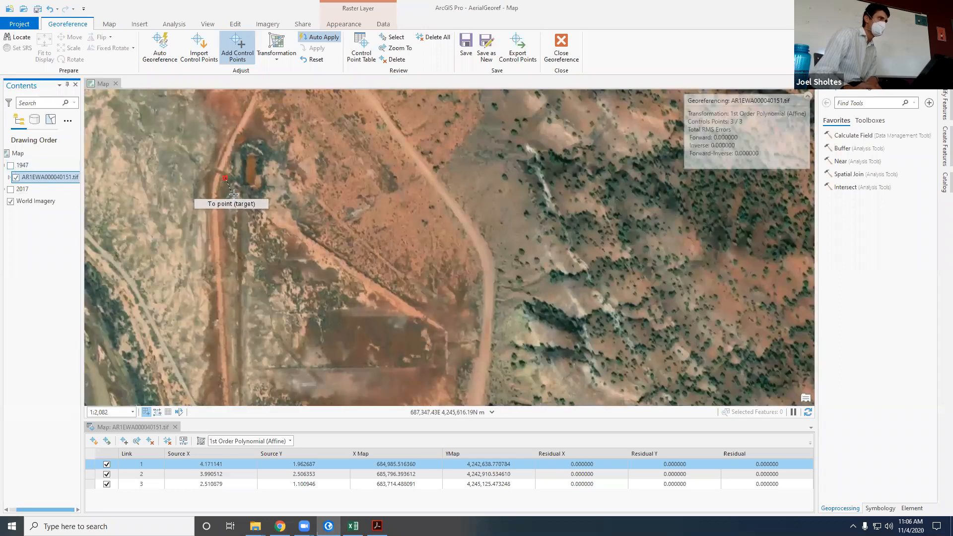
click(243, 194)
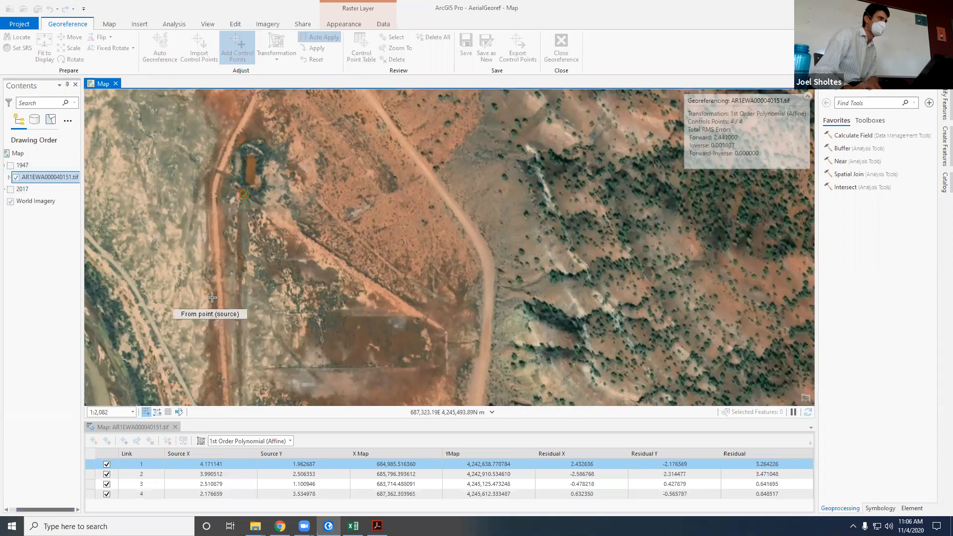
scroll(470, 295, down, 8)
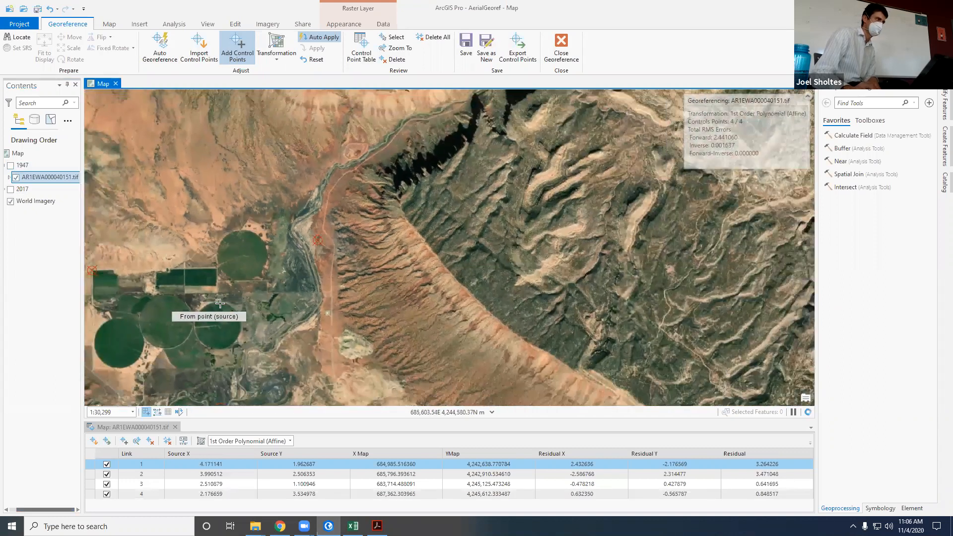
click(10, 165)
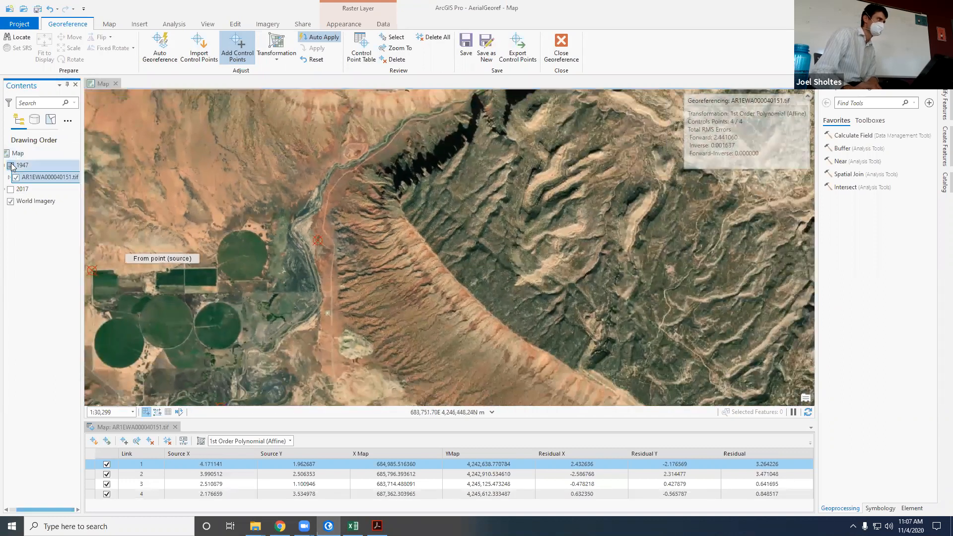
Step: Examine the southeastern part of the 1947 image, around the drainage channels beyond the river bend, for another control point location
scroll(241, 227, down, 3)
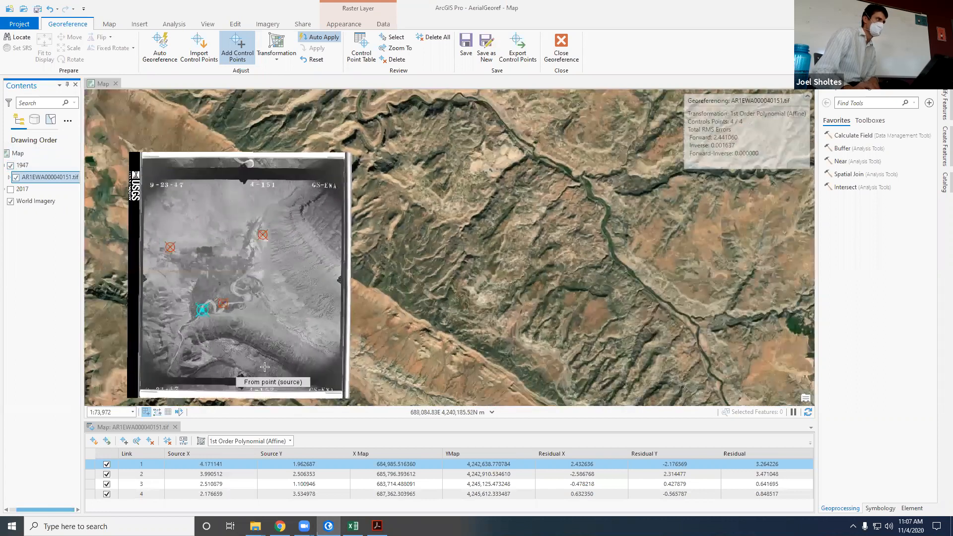
scroll(255, 328, up, 4)
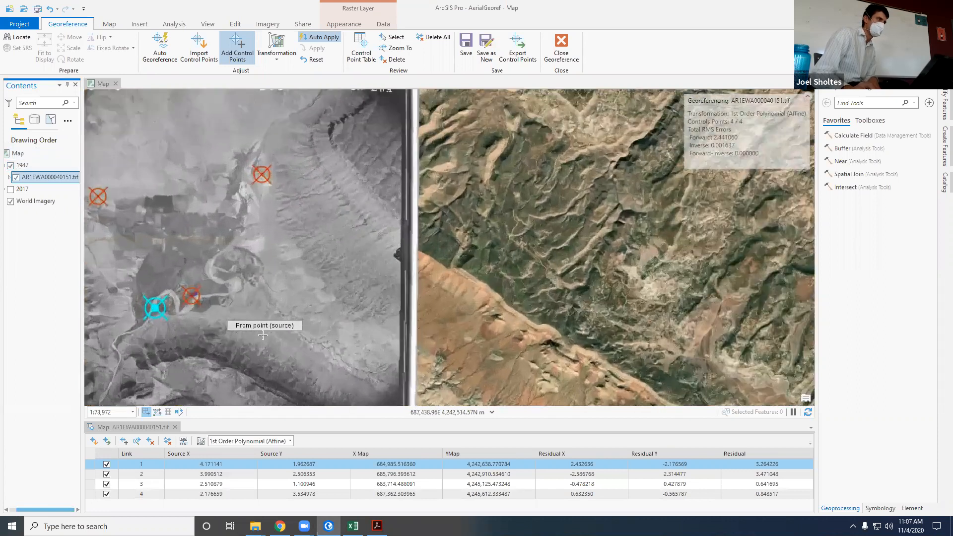
scroll(278, 325, up, 1)
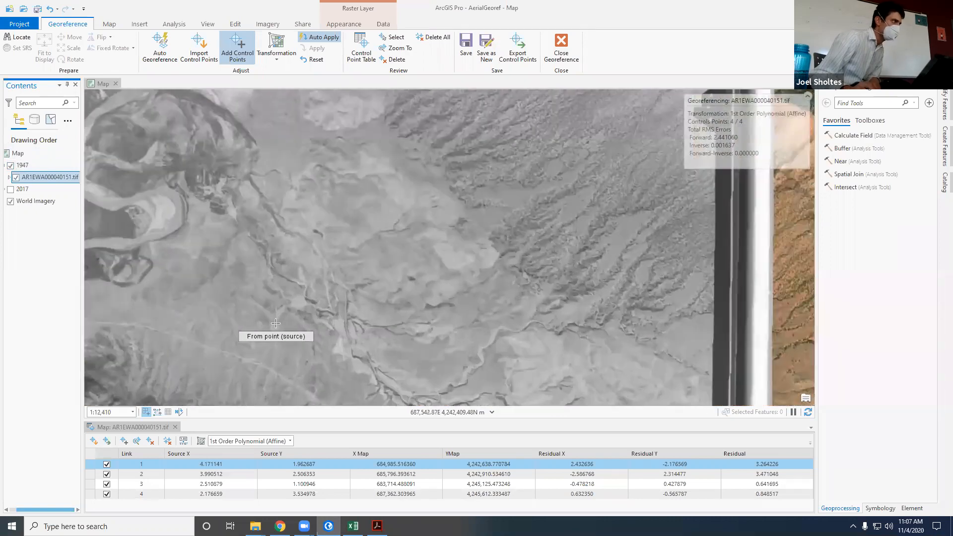
scroll(284, 279, up, 1)
scroll(284, 278, up, 3)
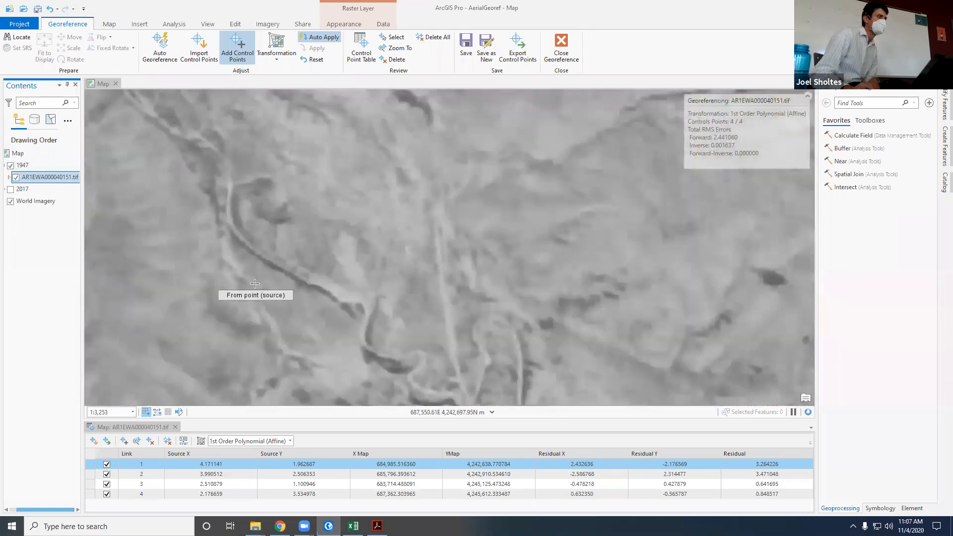
scroll(255, 283, down, 8)
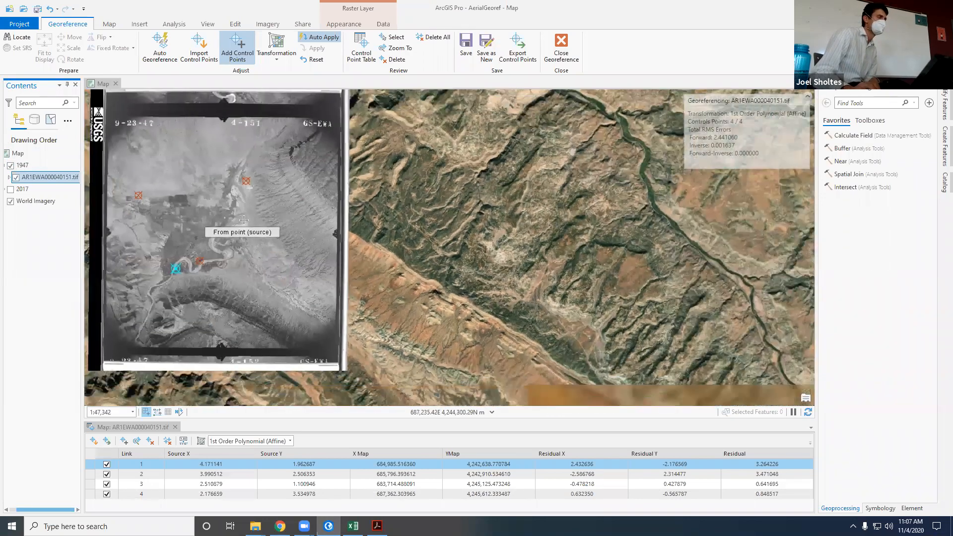
scroll(244, 220, down, 1)
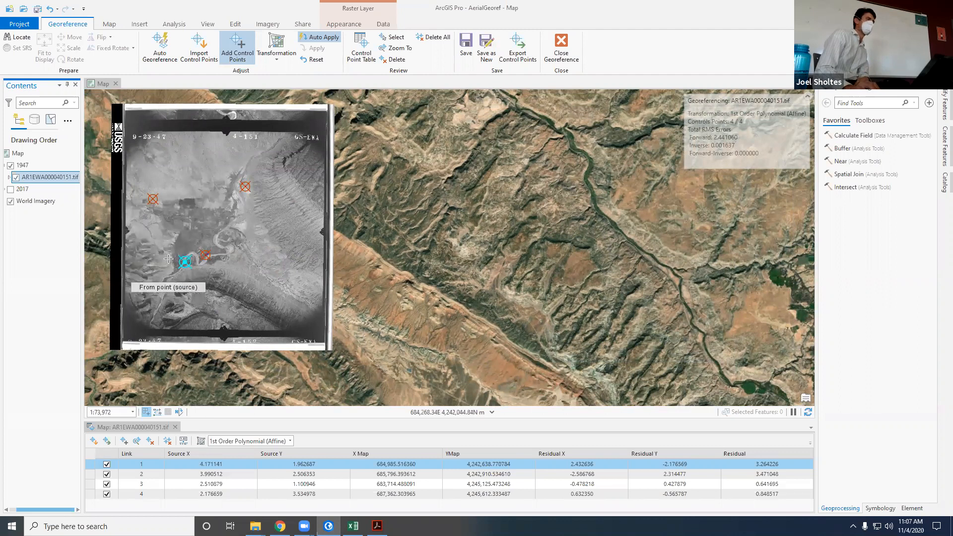
scroll(246, 234, up, 3)
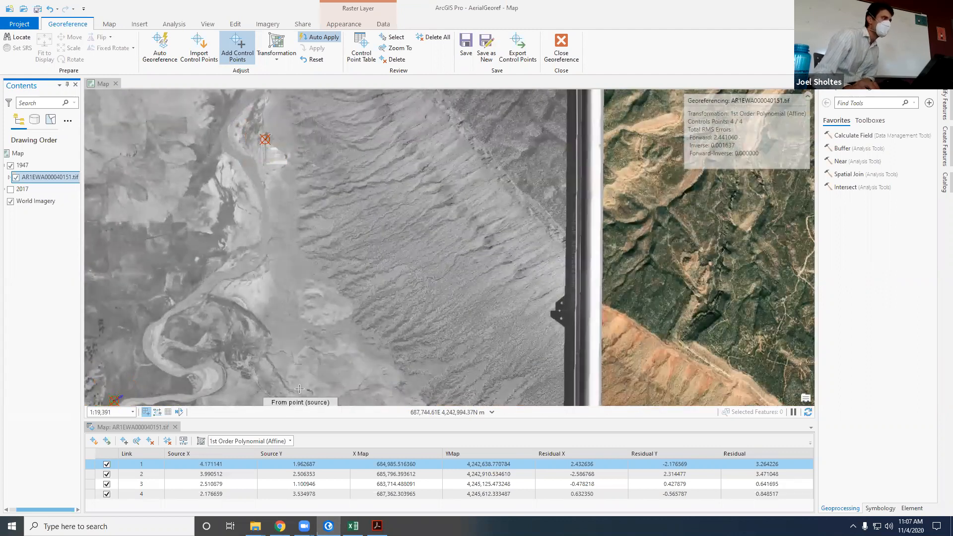
scroll(295, 381, up, 4)
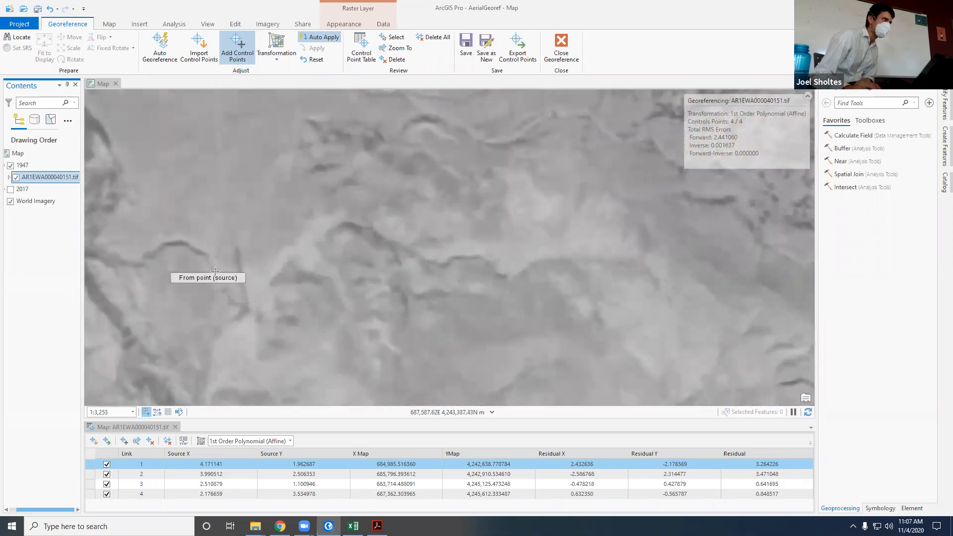
scroll(204, 281, down, 3)
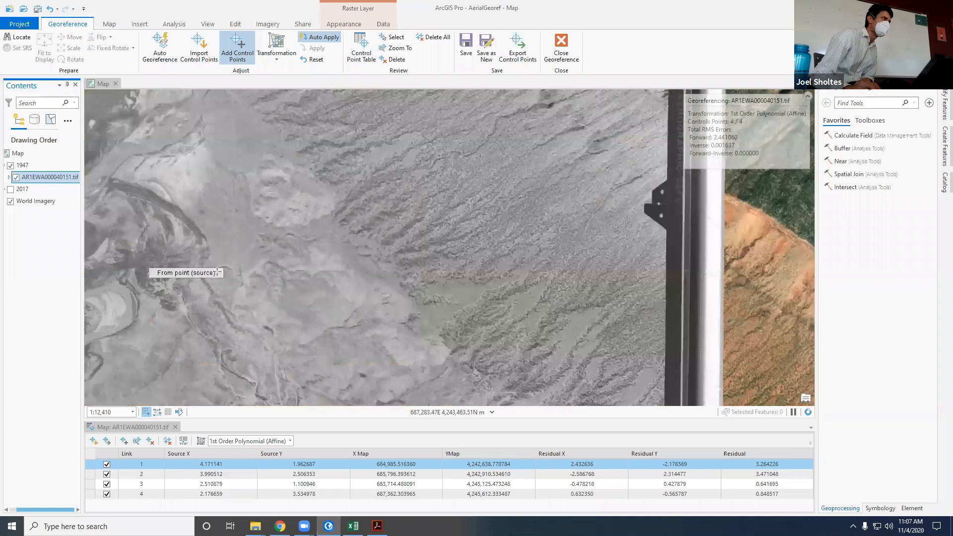
scroll(258, 295, down, 1)
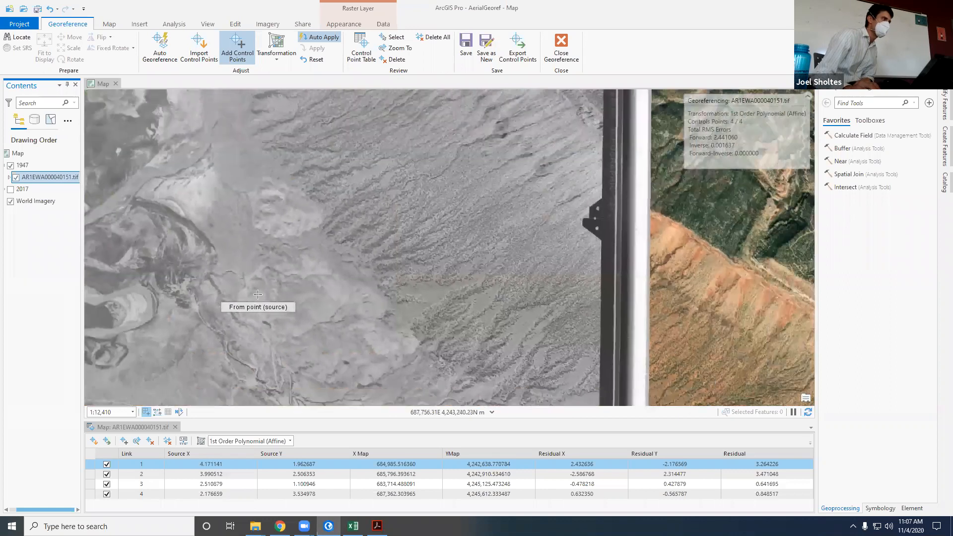
scroll(221, 373, down, 1)
scroll(145, 257, down, 1)
scroll(144, 257, down, 3)
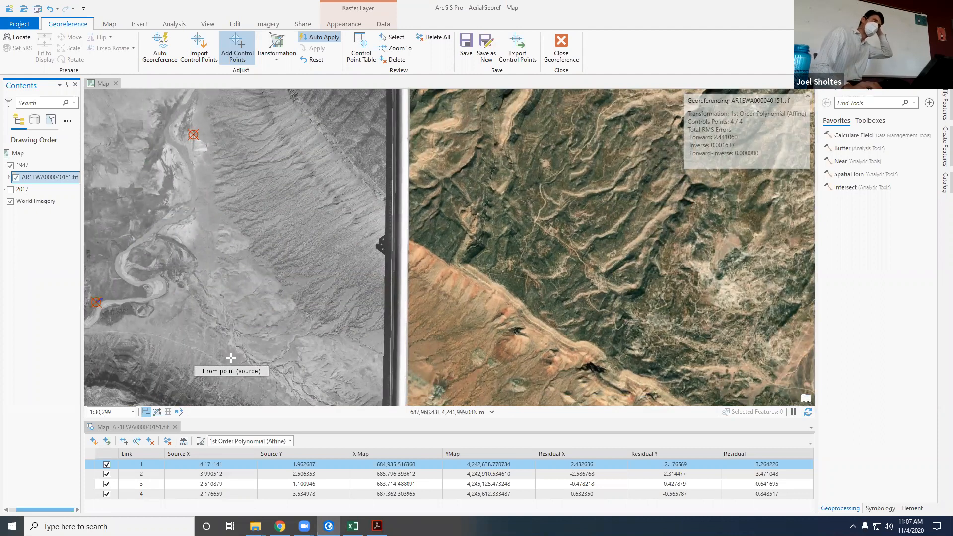
Step: Compare the drainage channels beyond the river bend in the 1947 image with World Imagery by toggling the 1947 group
scroll(231, 358, up, 5)
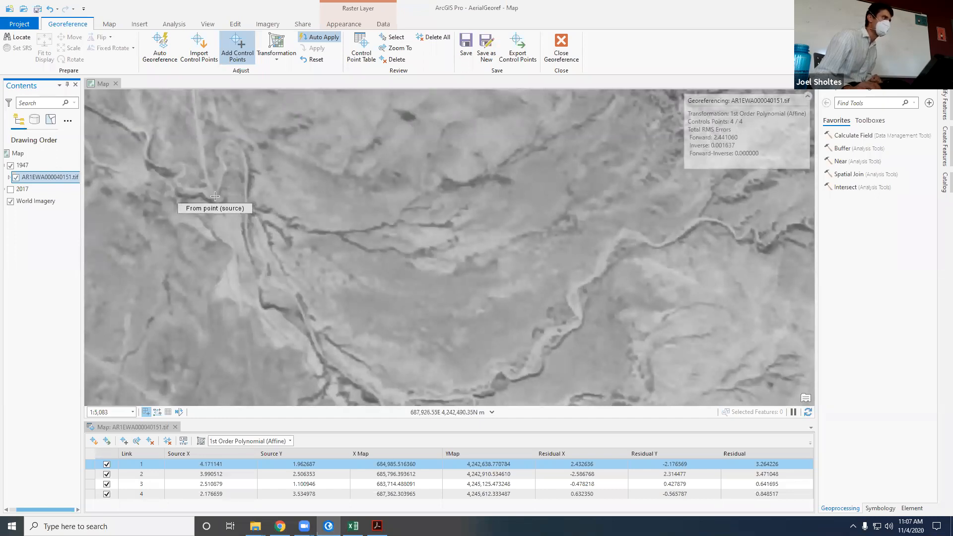
scroll(216, 199, up, 1)
click(10, 165)
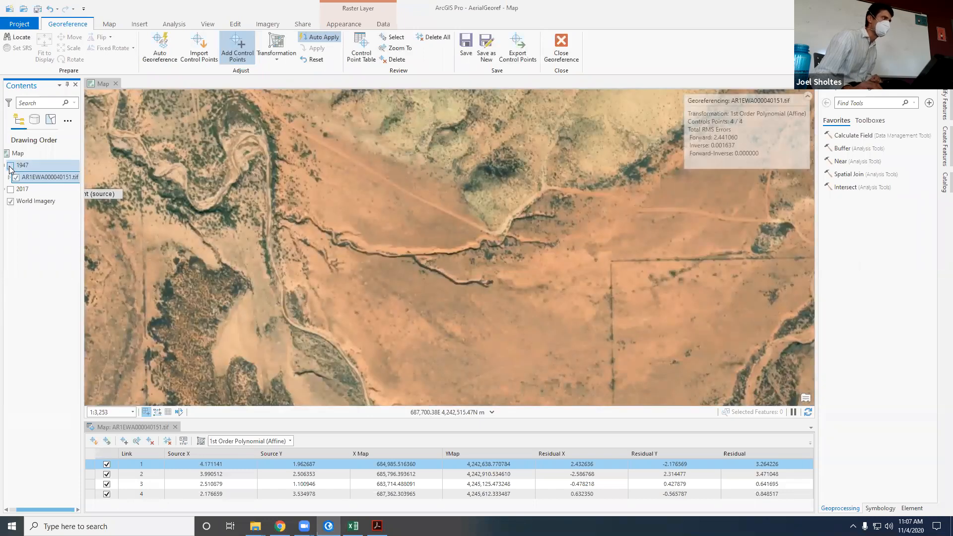
click(10, 166)
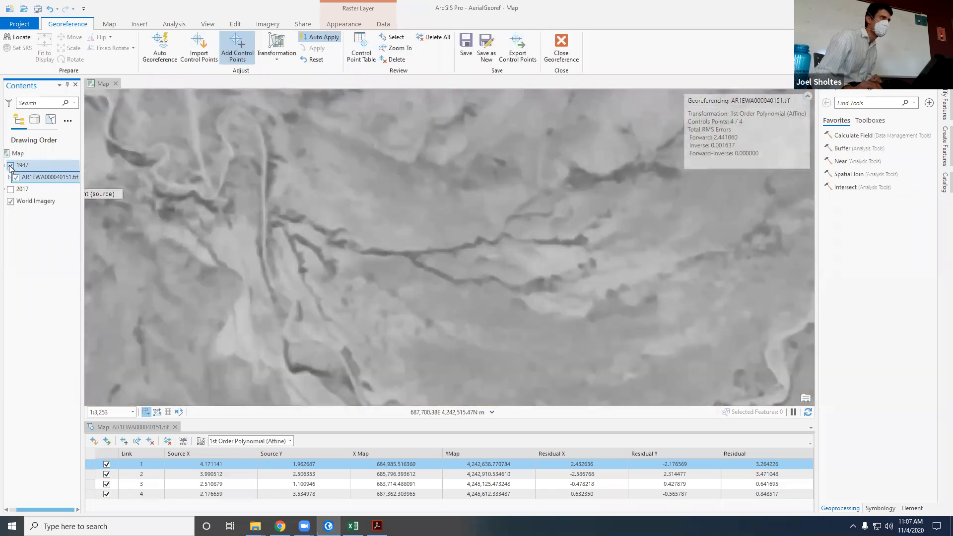
scroll(298, 323, down, 3)
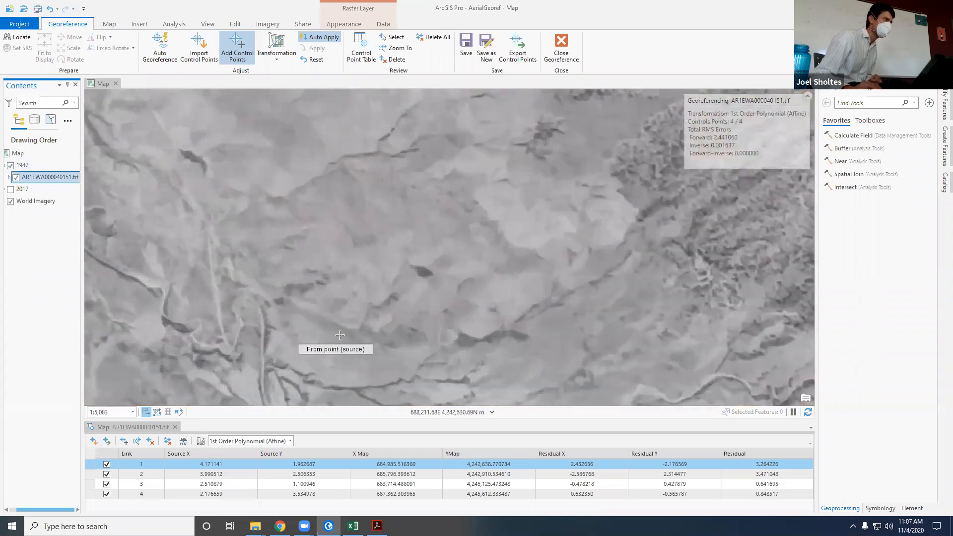
scroll(300, 316, up, 2)
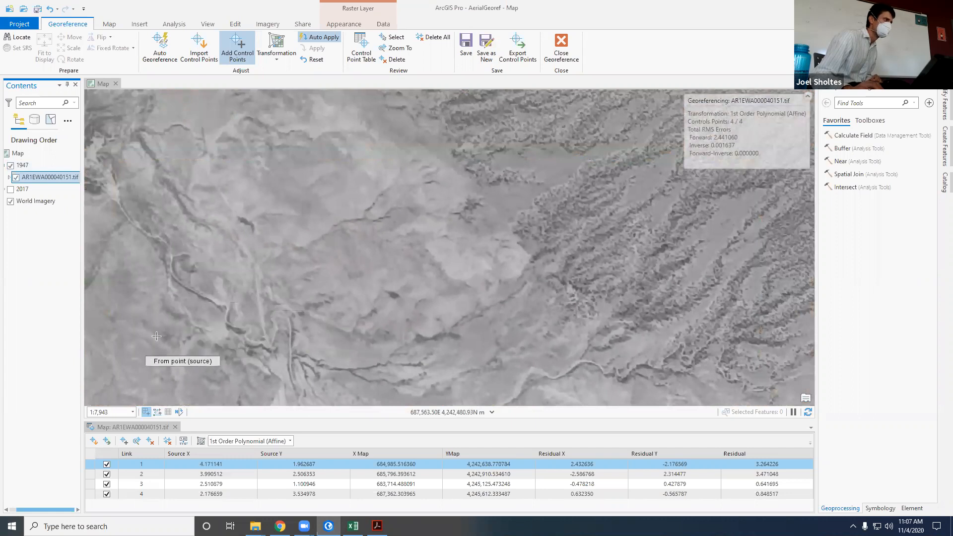
click(14, 169)
click(11, 167)
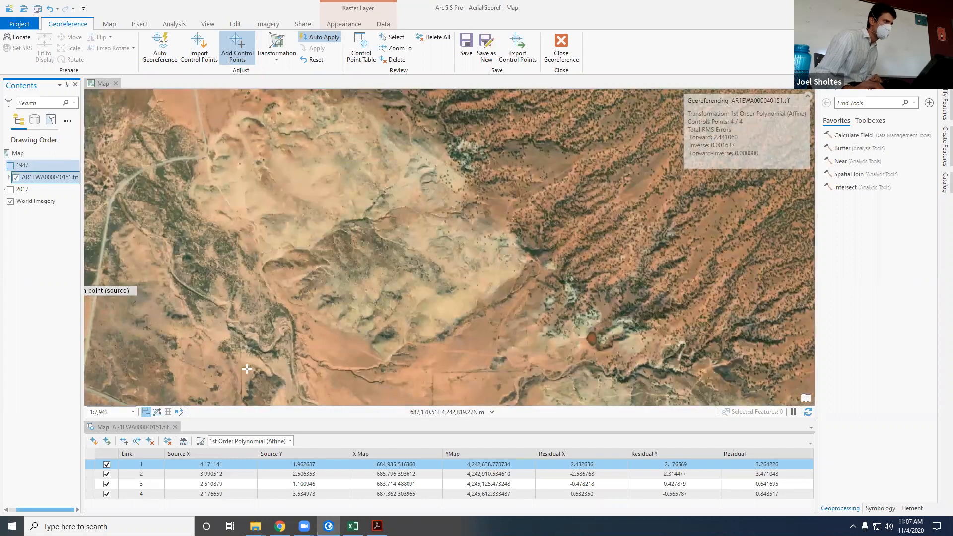
Step: Check the branching gully and fence-line corner east of the main wash against the 1947 image for a shared feature
scroll(209, 323, down, 2)
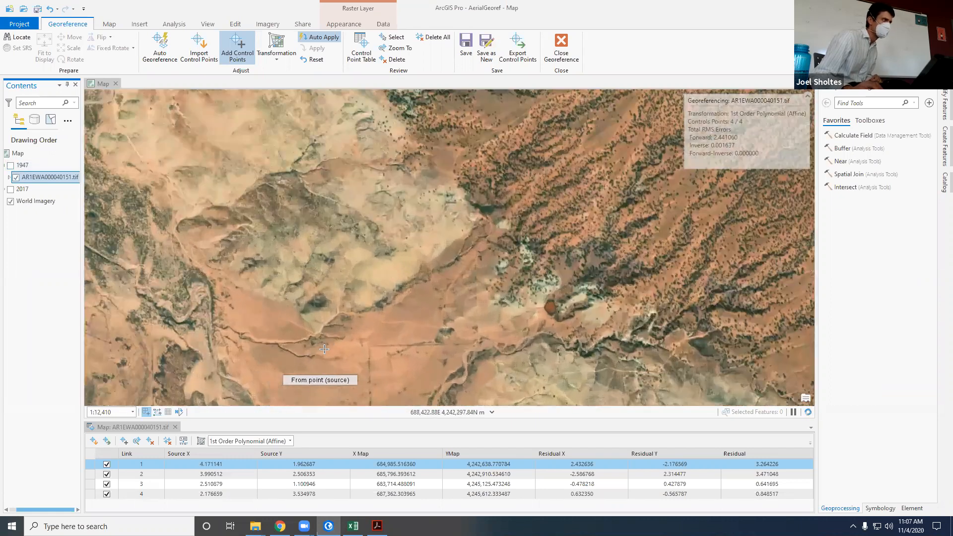
scroll(325, 346, up, 4)
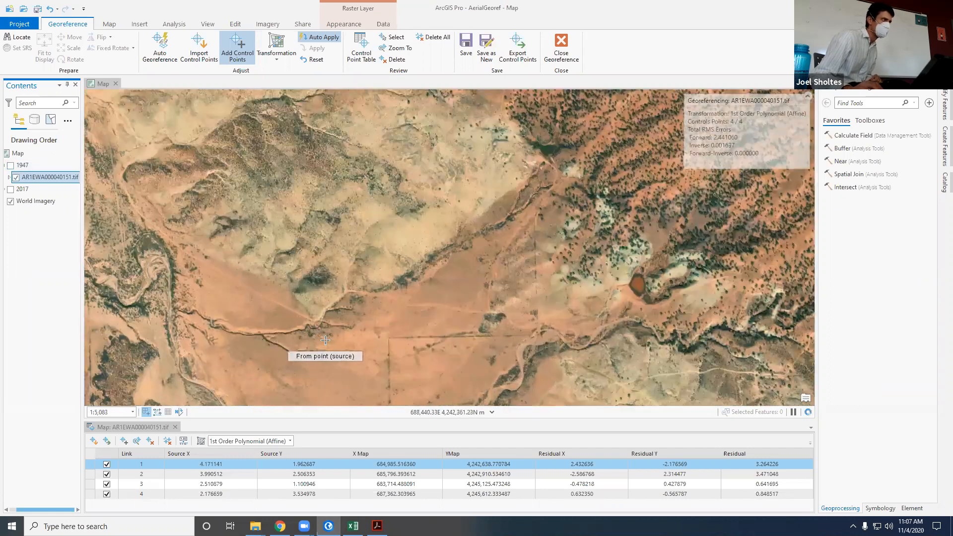
click(10, 166)
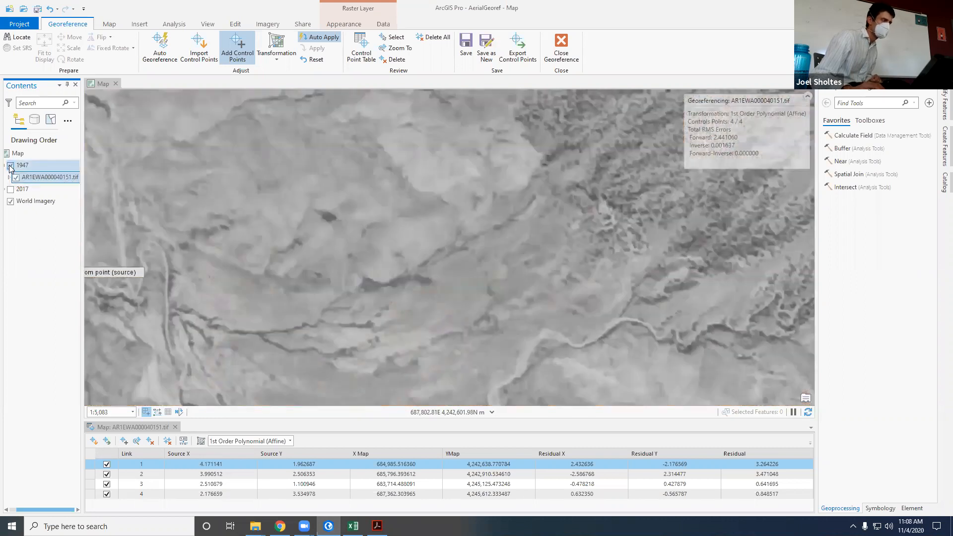
click(9, 166)
scroll(397, 179, down, 2)
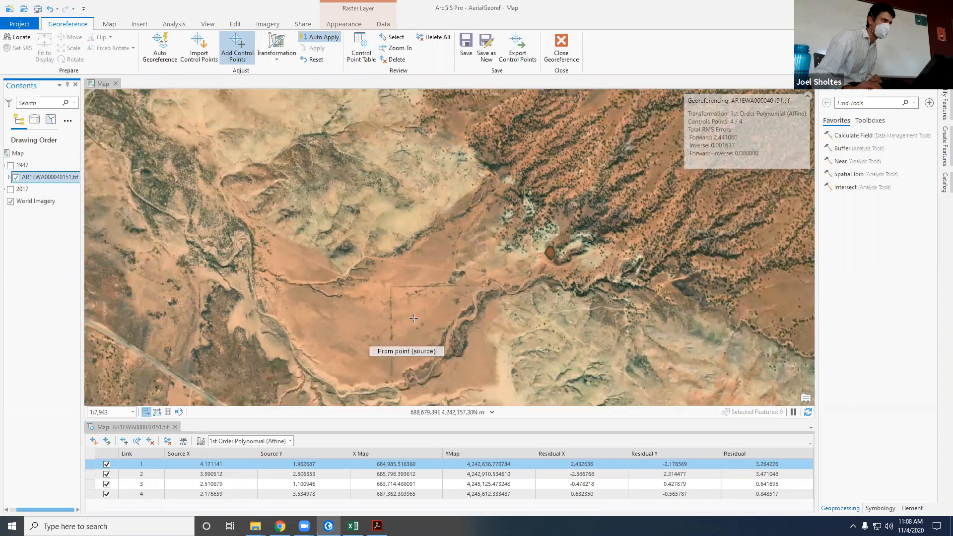
scroll(414, 318, up, 2)
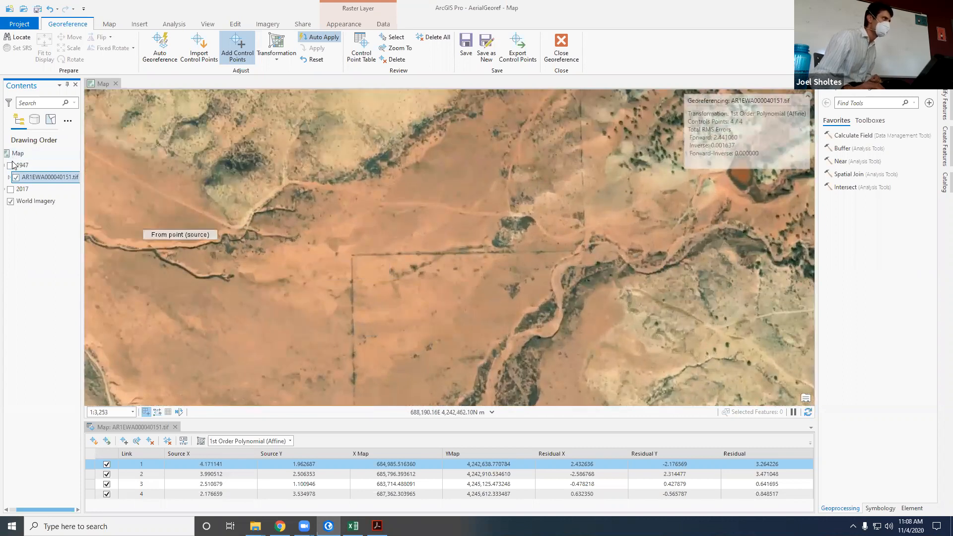
click(10, 166)
click(10, 166)
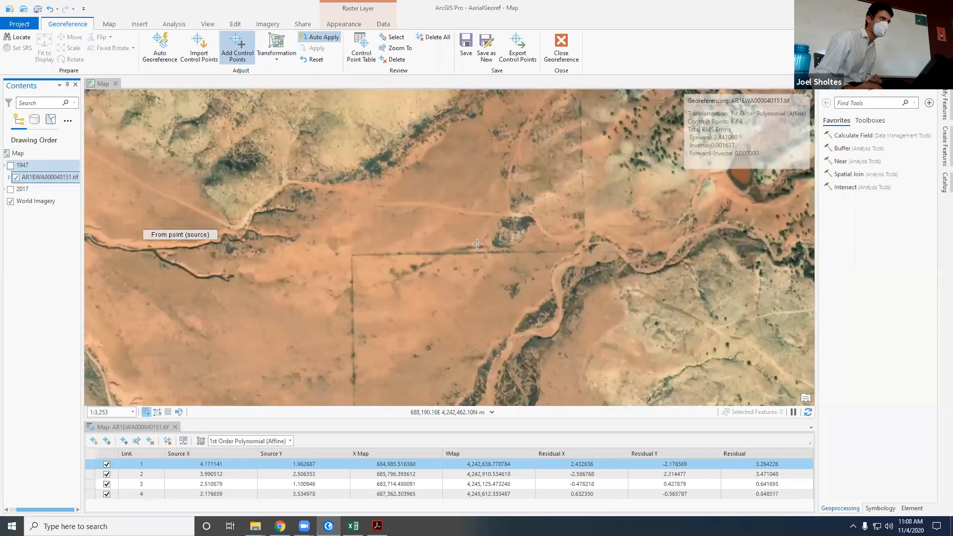
scroll(343, 364, down, 1)
scroll(344, 364, down, 2)
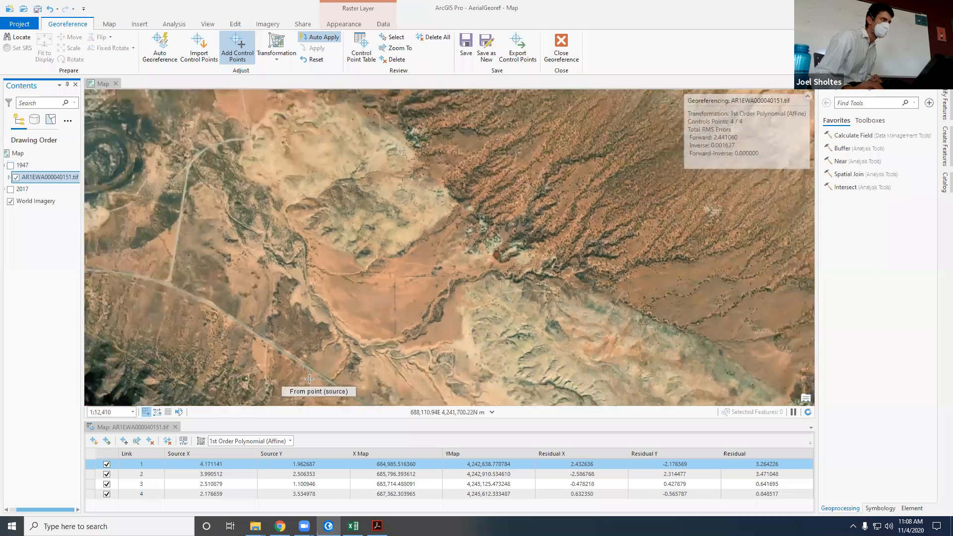
Step: Compare the diagonal road southwest of the wash in World Imagery with the 1947 image, ending with the 1947 group shown
click(10, 166)
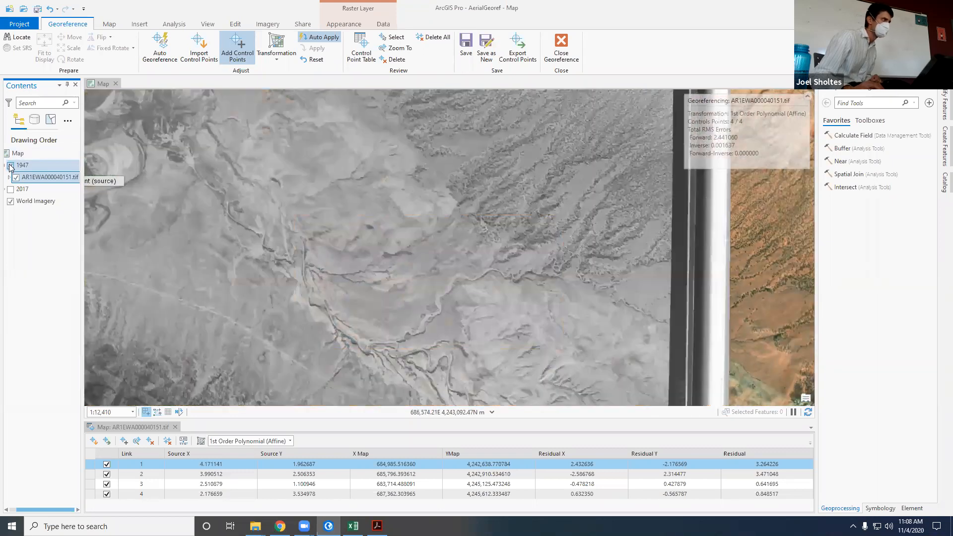
click(10, 166)
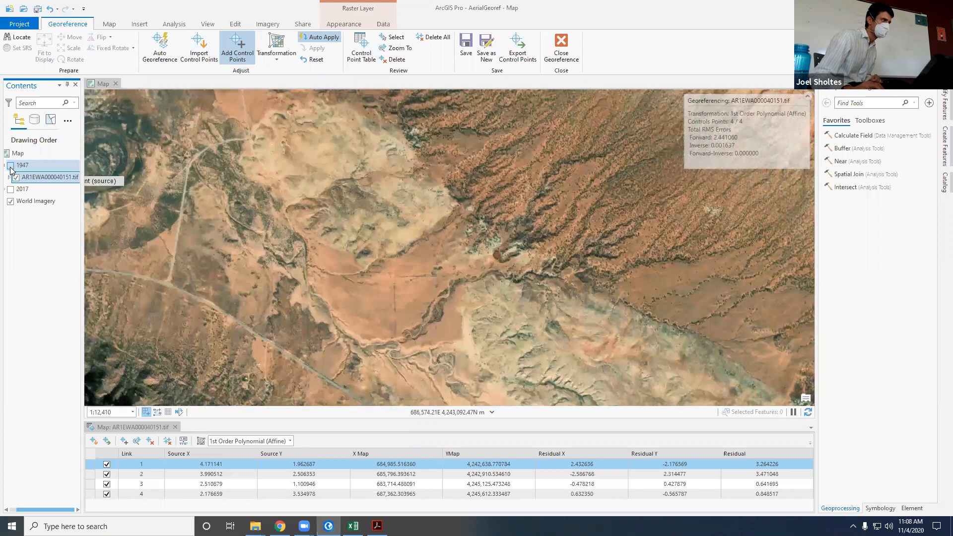
scroll(259, 395, up, 5)
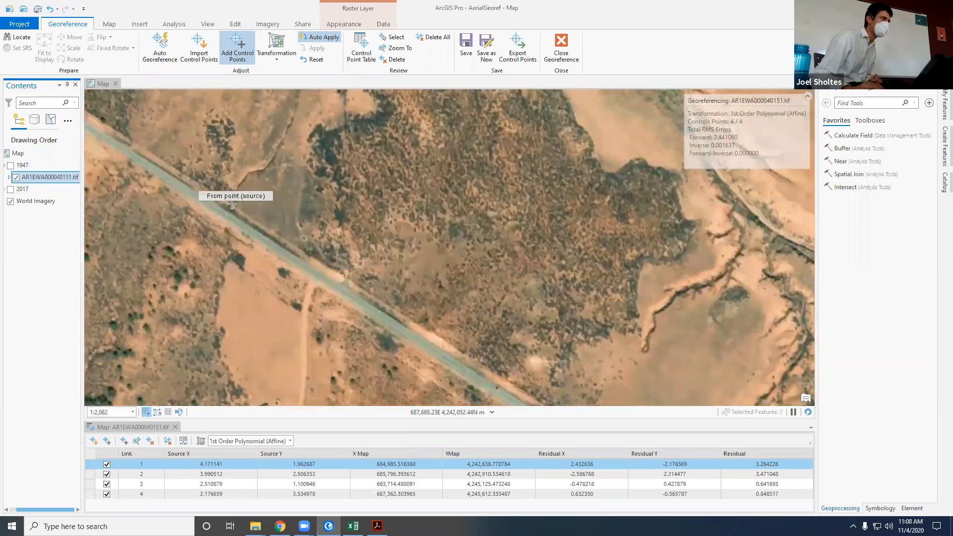
scroll(224, 258, down, 10)
scroll(224, 258, up, 3)
scroll(224, 258, up, 7)
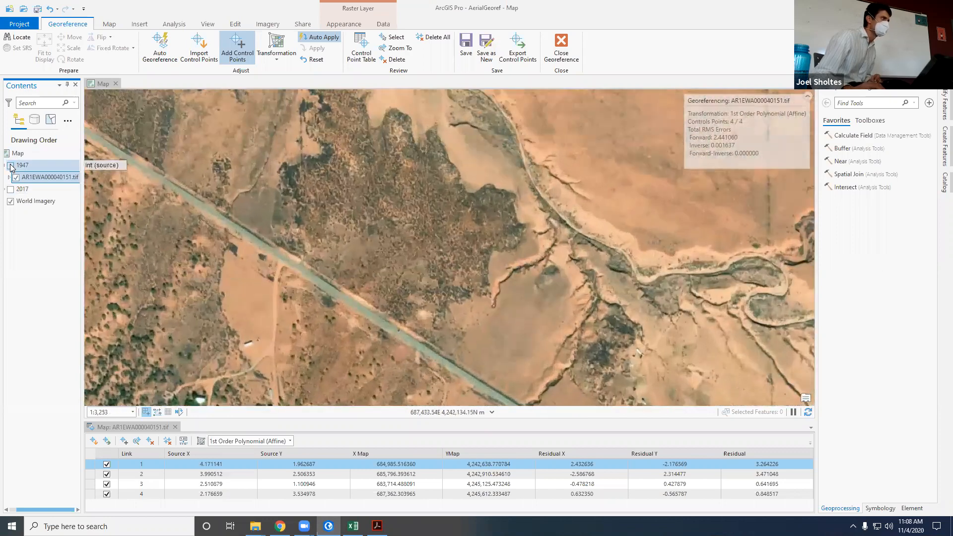
click(10, 166)
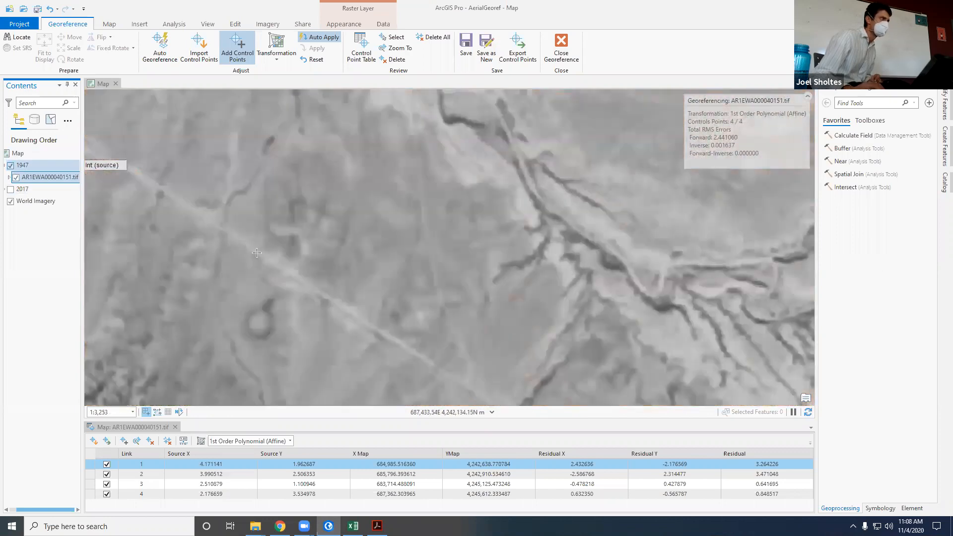
Step: Add a control point linking the drainage crossing on the diagonal road in the 1947 image to World Imagery, and show the 1947 group again
scroll(224, 232, up, 4)
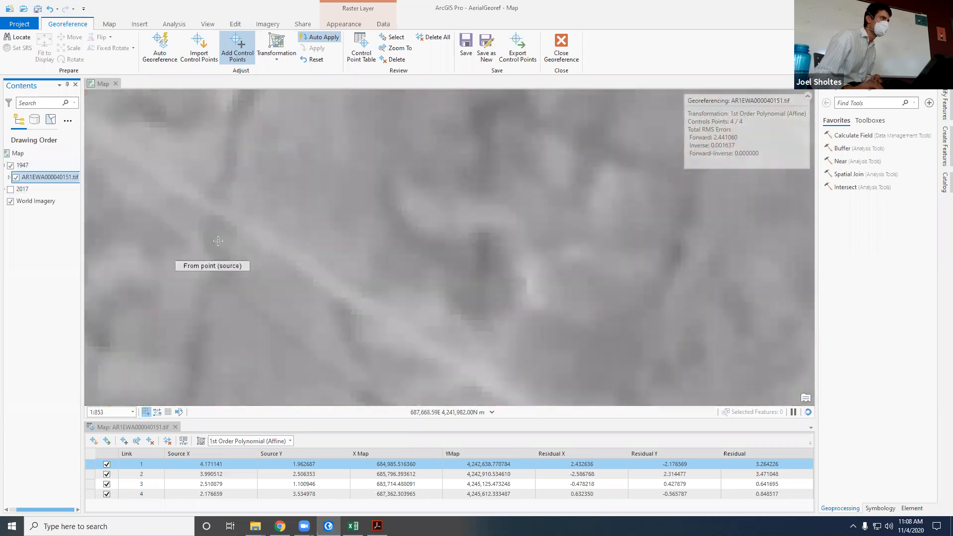
scroll(214, 209, down, 3)
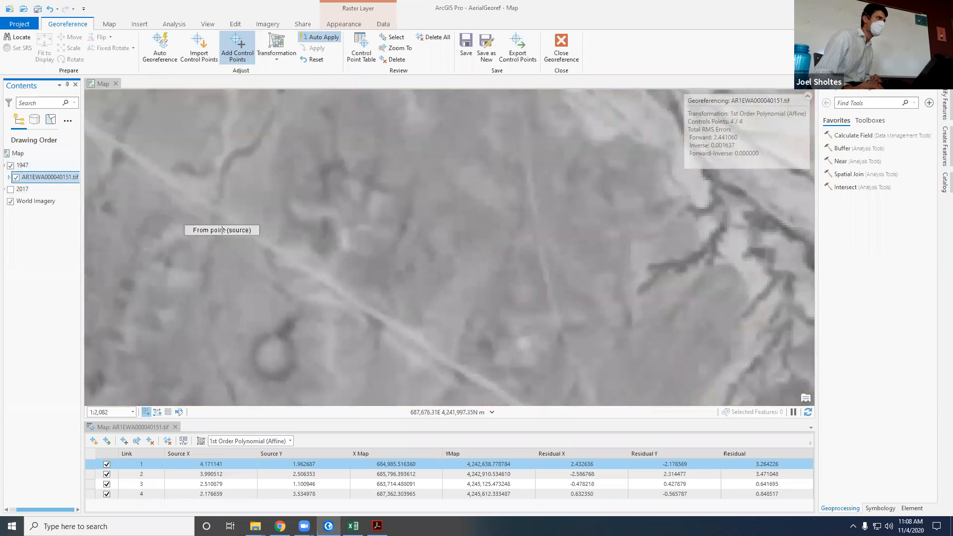
scroll(211, 212, up, 3)
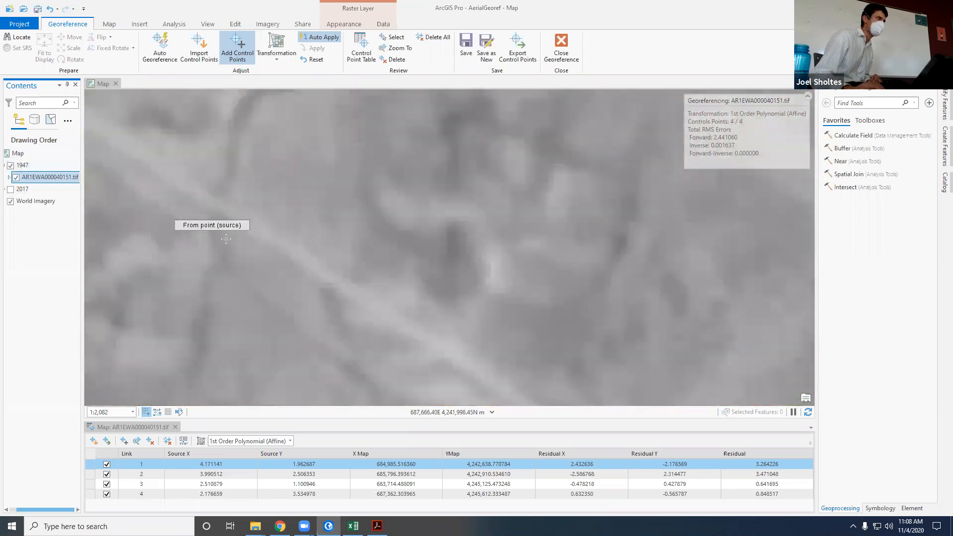
scroll(210, 232, down, 1)
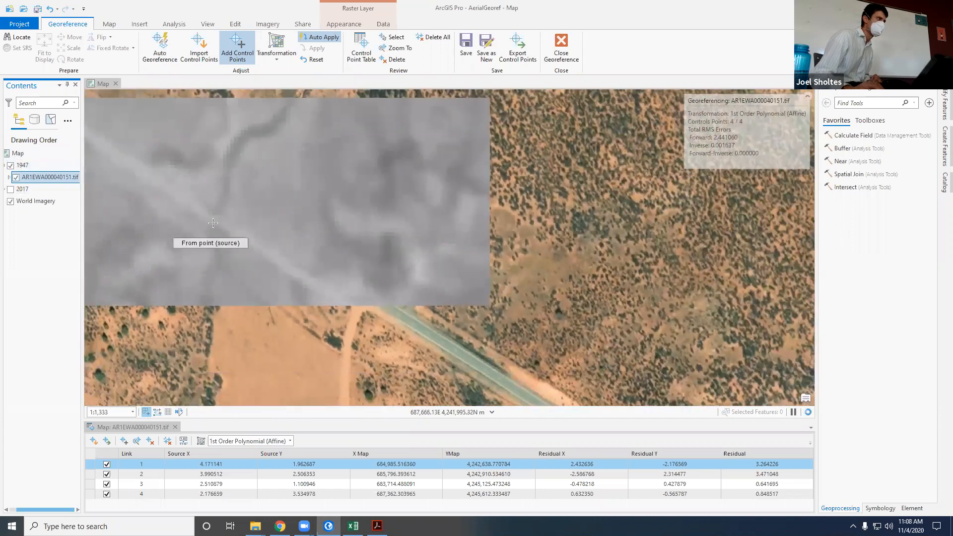
scroll(212, 219, up, 2)
click(211, 218)
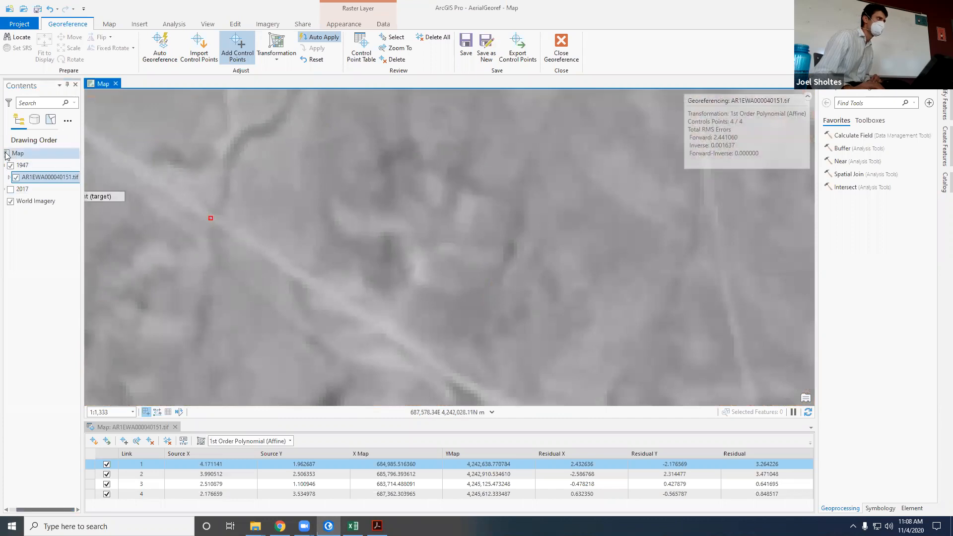
click(11, 166)
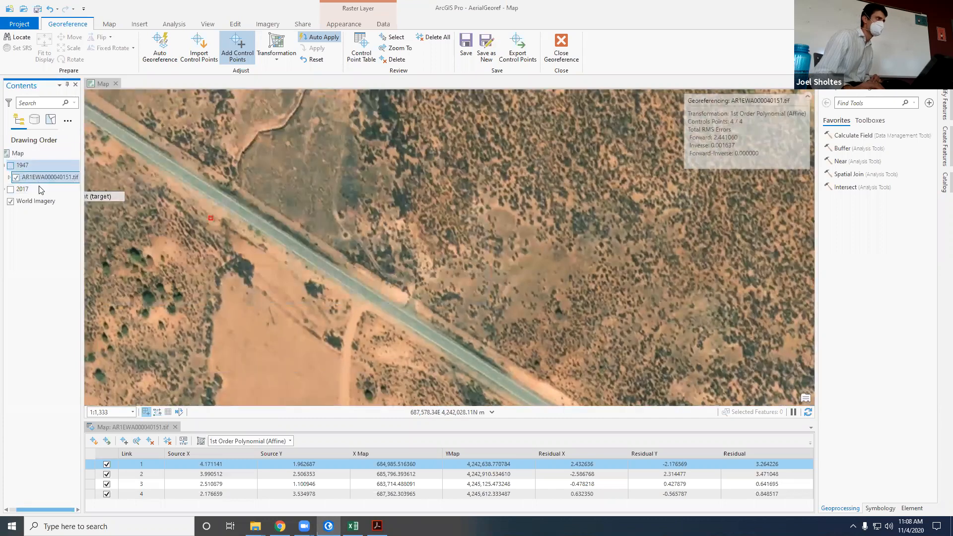
click(227, 202)
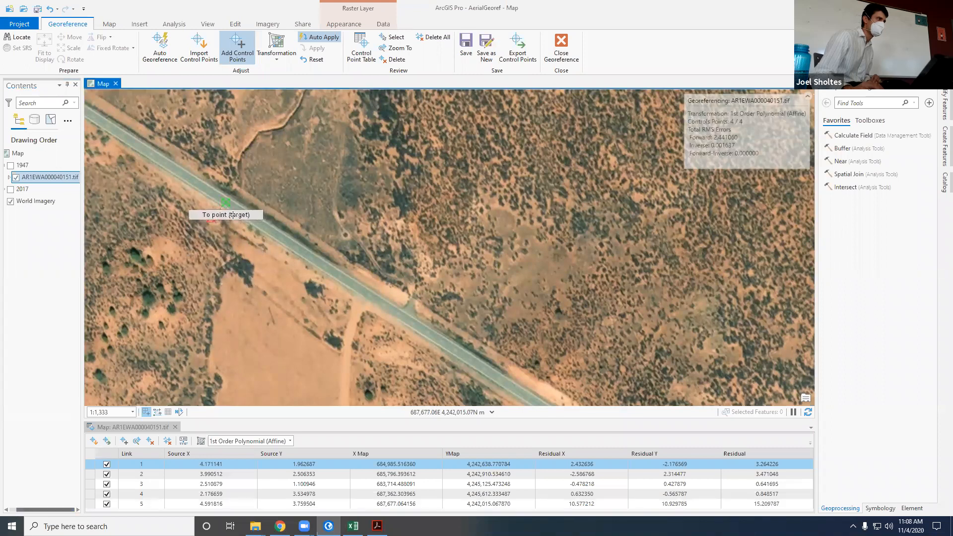
scroll(273, 293, down, 4)
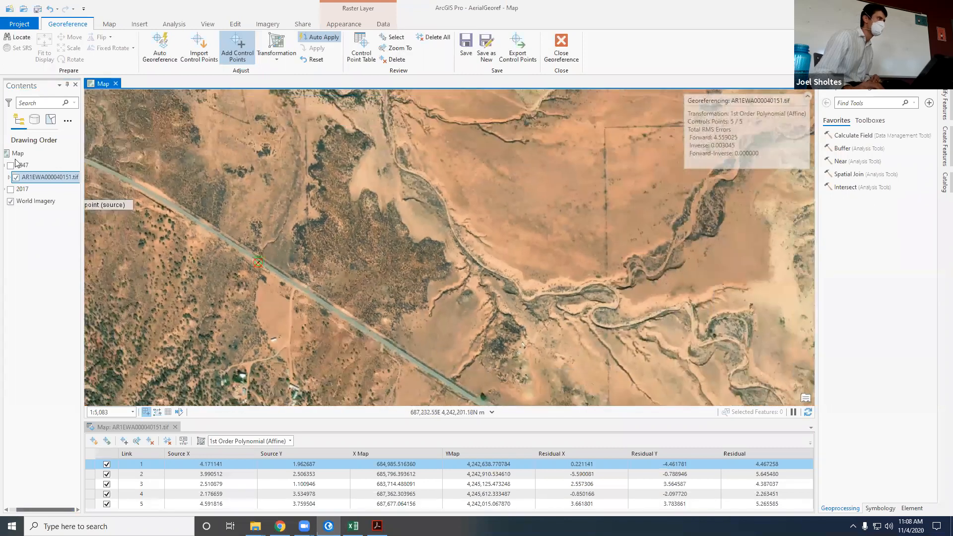
click(11, 167)
Step: Examine the control points around the river bends and across the full 1947 image to choose the next location
scroll(396, 227, down, 4)
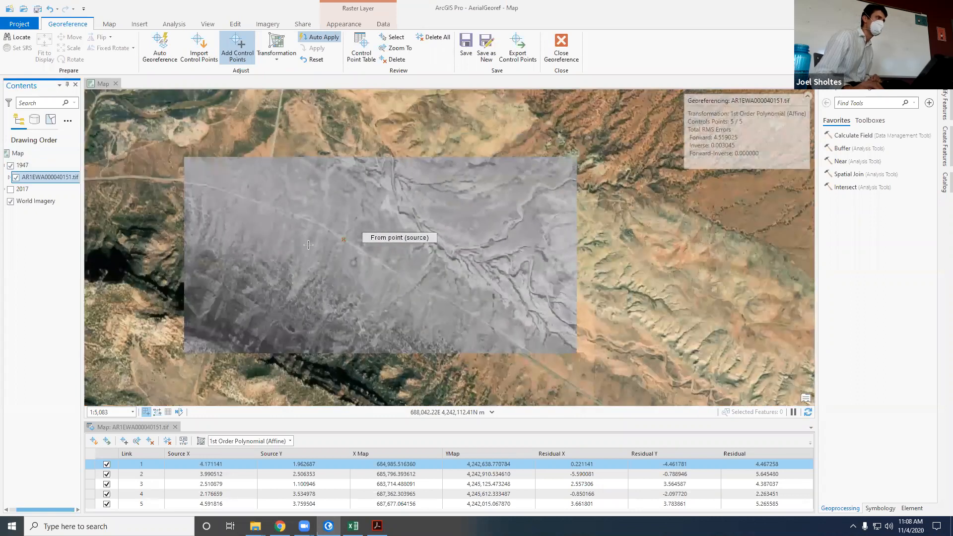
scroll(232, 283, down, 2)
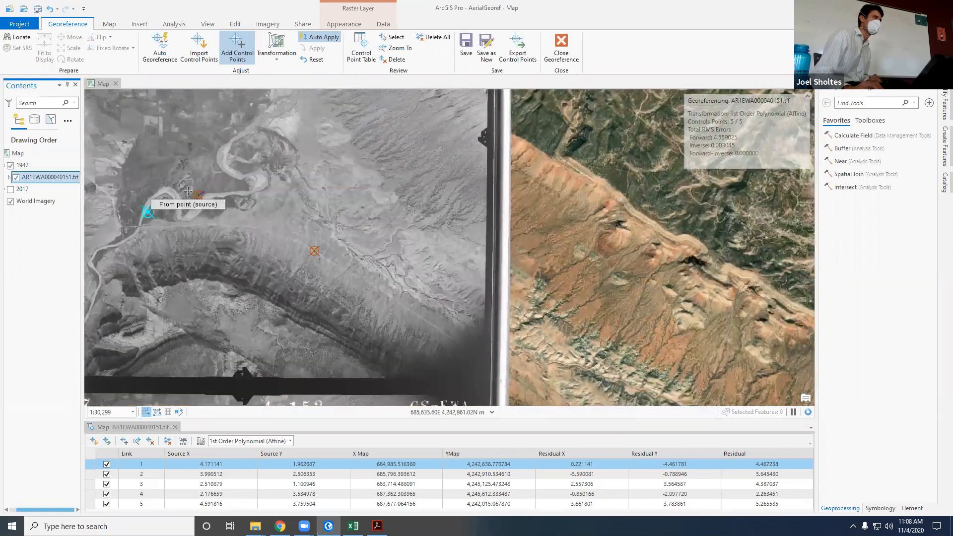
scroll(233, 278, up, 8)
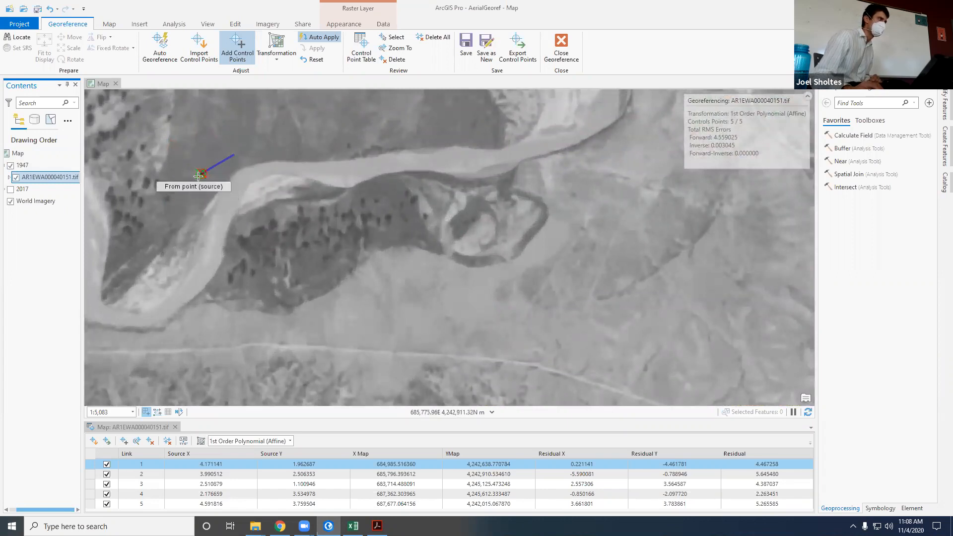
scroll(382, 315, down, 4)
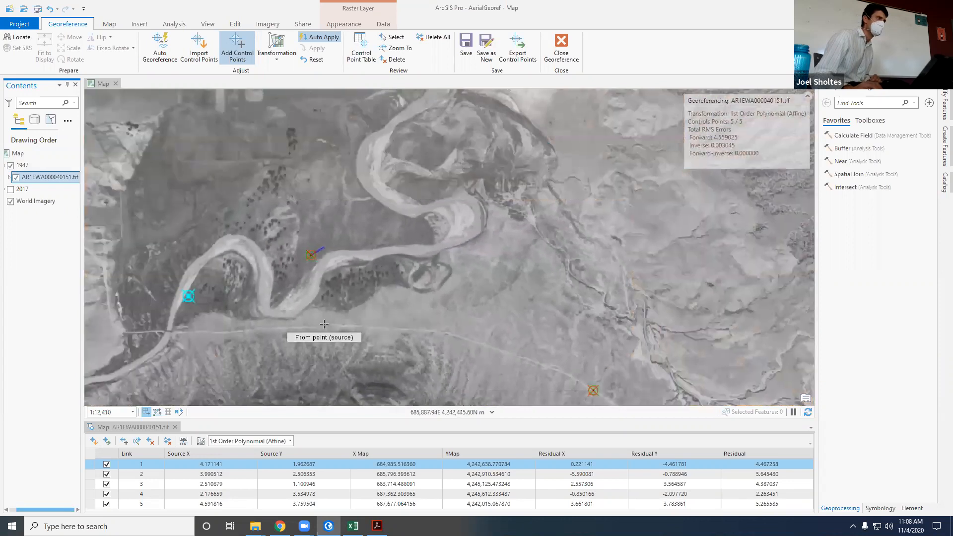
scroll(293, 320, down, 4)
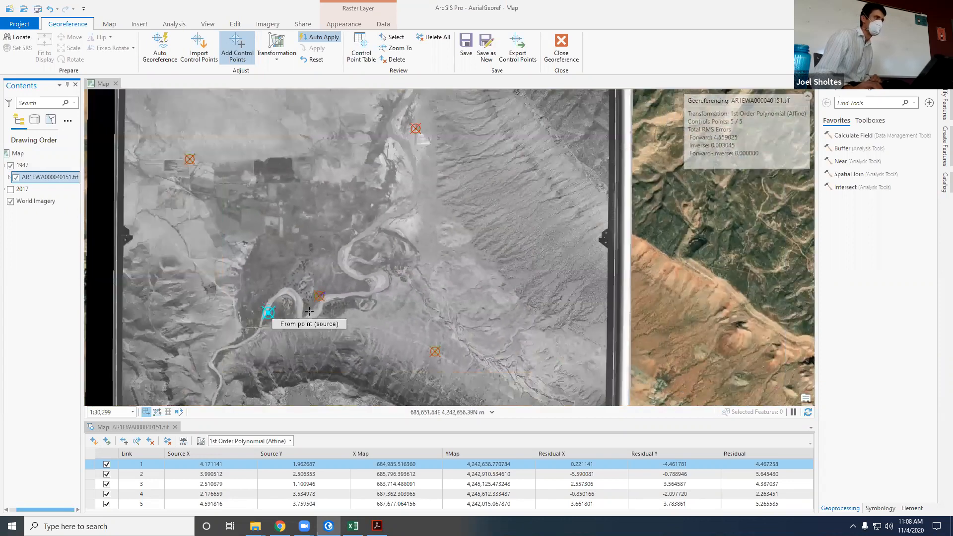
scroll(188, 351, down, 2)
scroll(273, 199, up, 5)
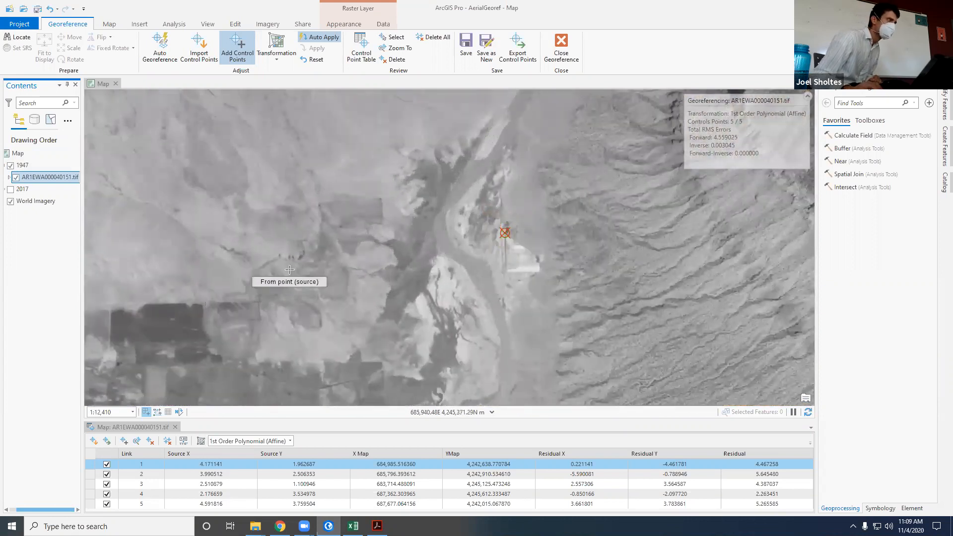
scroll(283, 278, down, 3)
scroll(289, 269, down, 5)
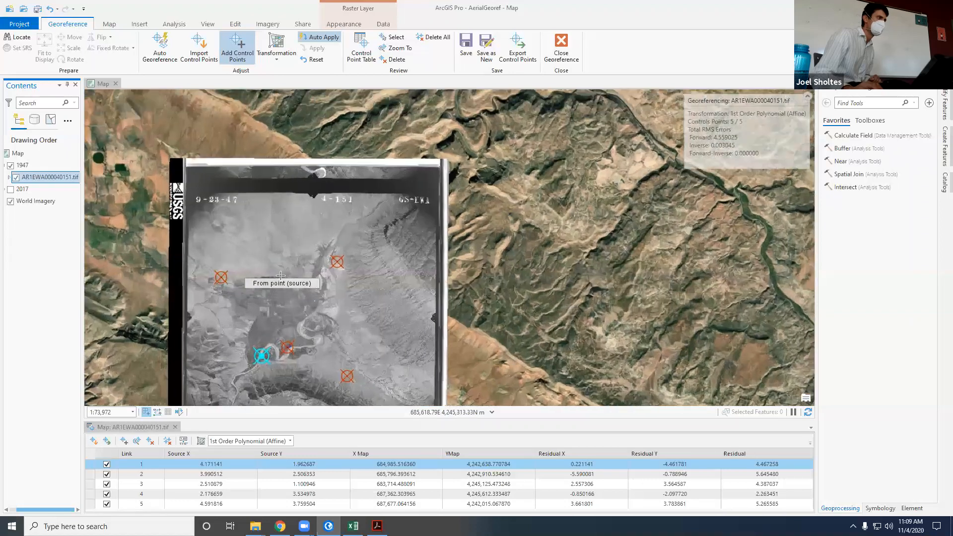
Step: Compare the area west of the northern river control point in the 1947 image with the circular field in World Imagery
scroll(285, 268, up, 3)
scroll(293, 264, up, 2)
scroll(294, 263, up, 3)
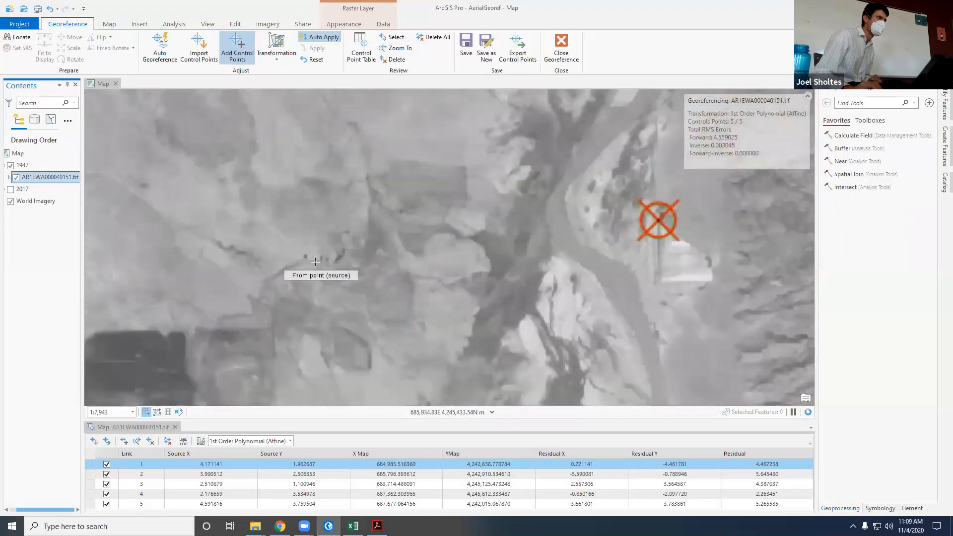
click(11, 166)
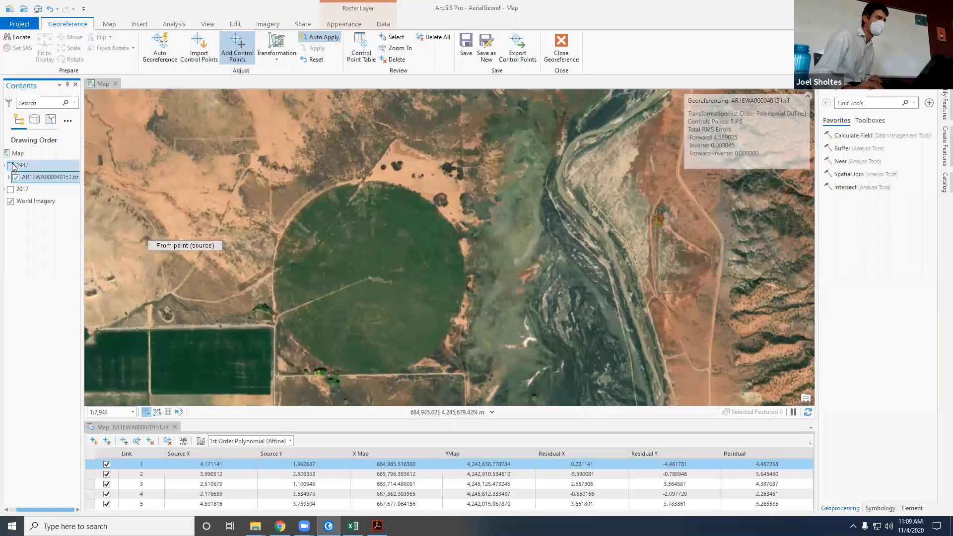
click(10, 166)
click(11, 166)
click(10, 166)
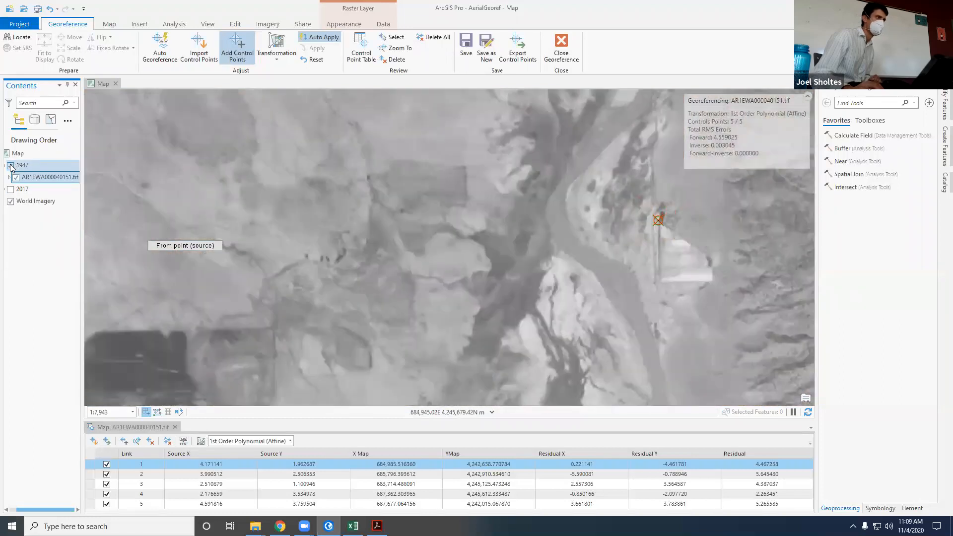
Step: Compare the farmland southeast of the dark rectangular fields in the 1947 image with World Imagery to find a shared feature
scroll(310, 220, down, 3)
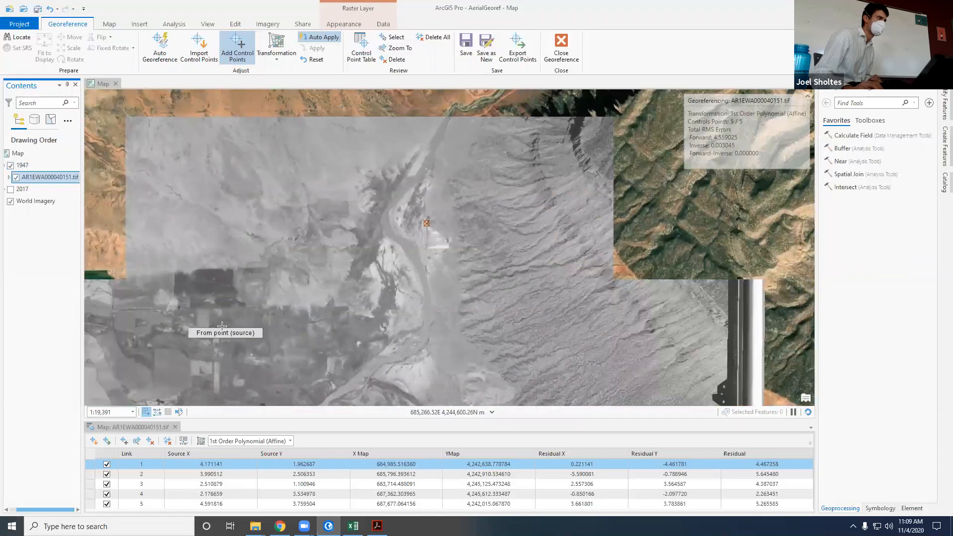
click(10, 166)
click(11, 166)
scroll(263, 313, up, 6)
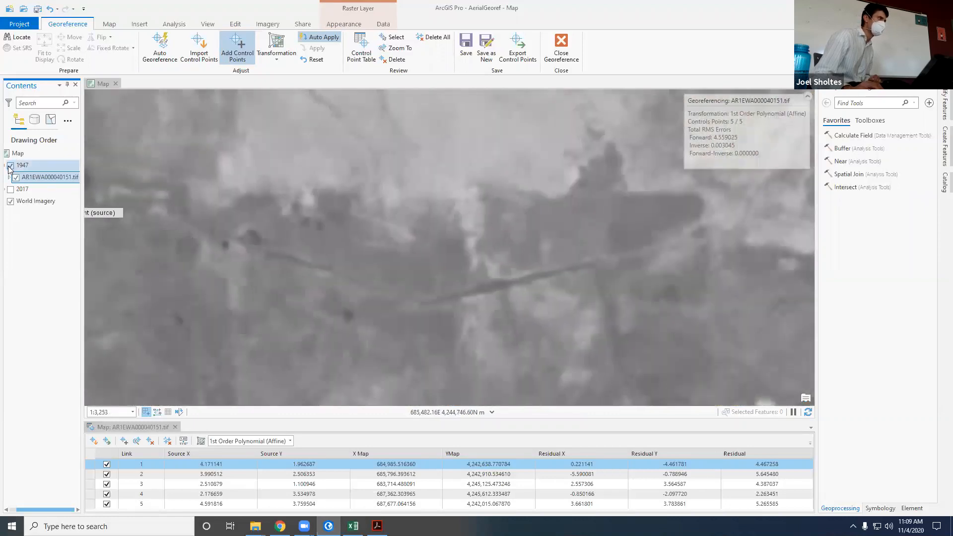
scroll(263, 314, down, 6)
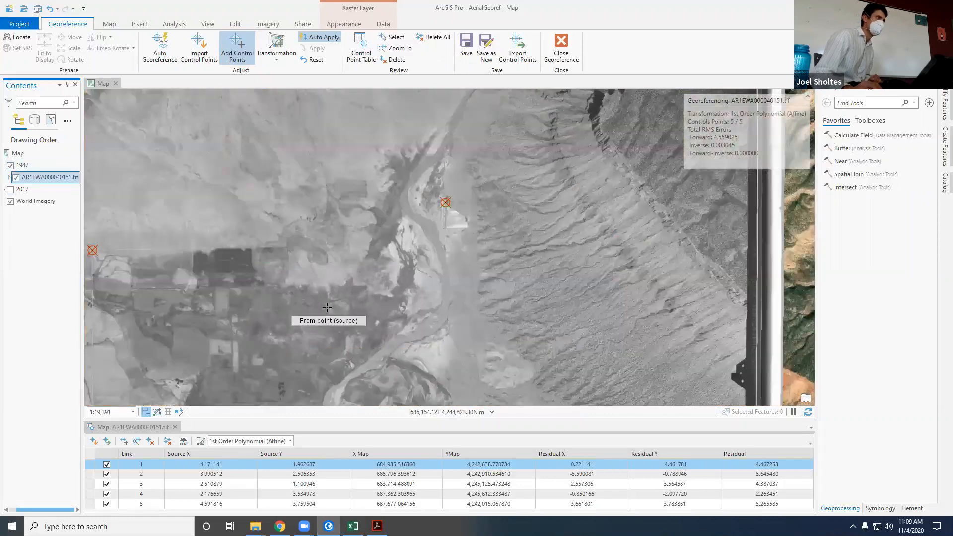
scroll(327, 308, down, 2)
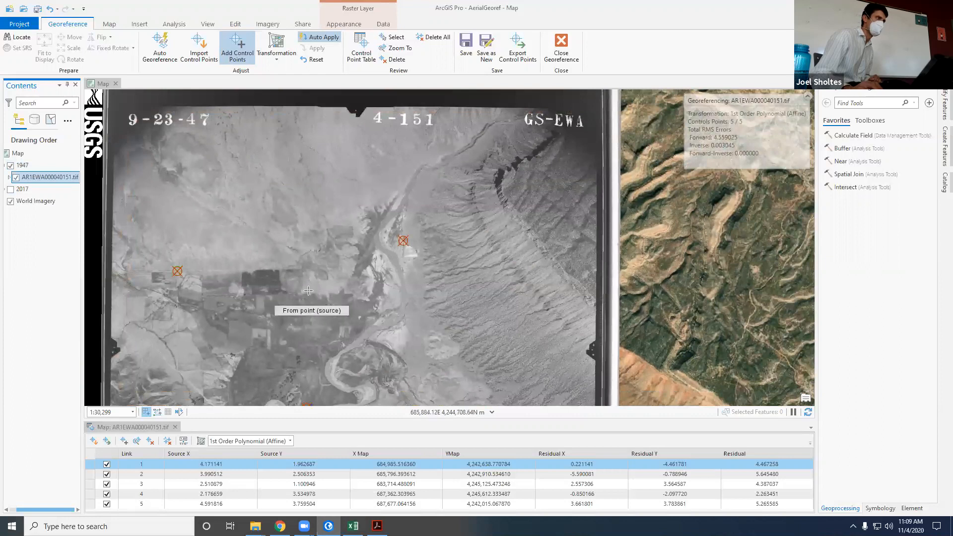
scroll(311, 306, up, 3)
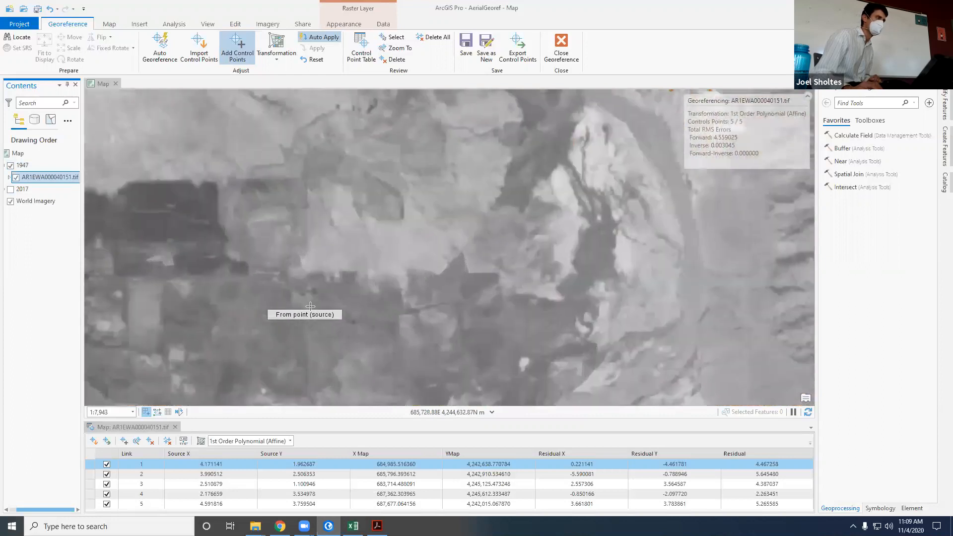
scroll(310, 307, up, 2)
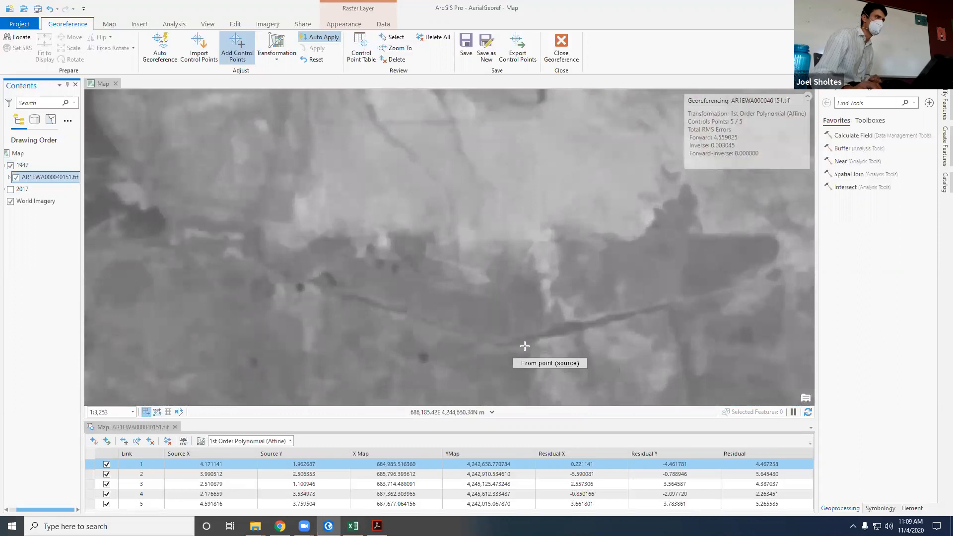
click(10, 166)
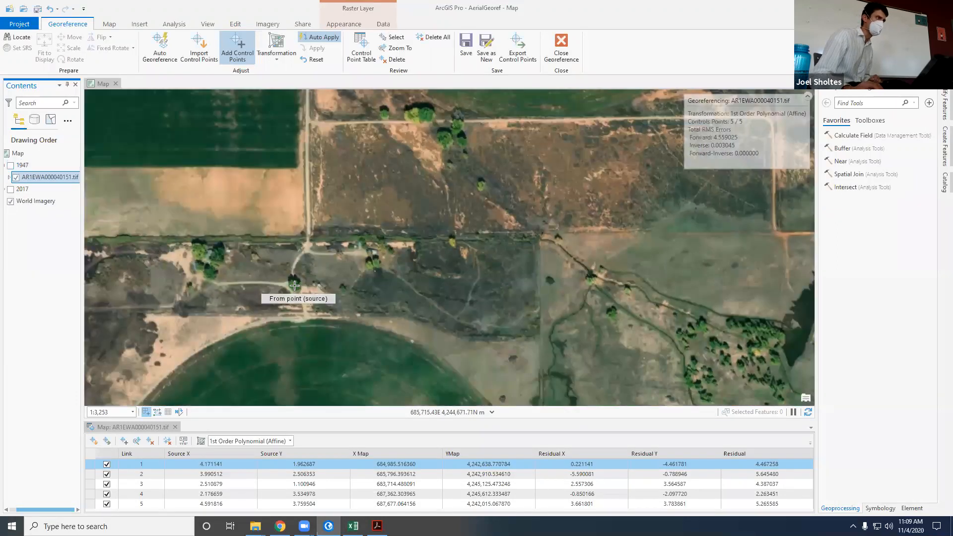
click(10, 166)
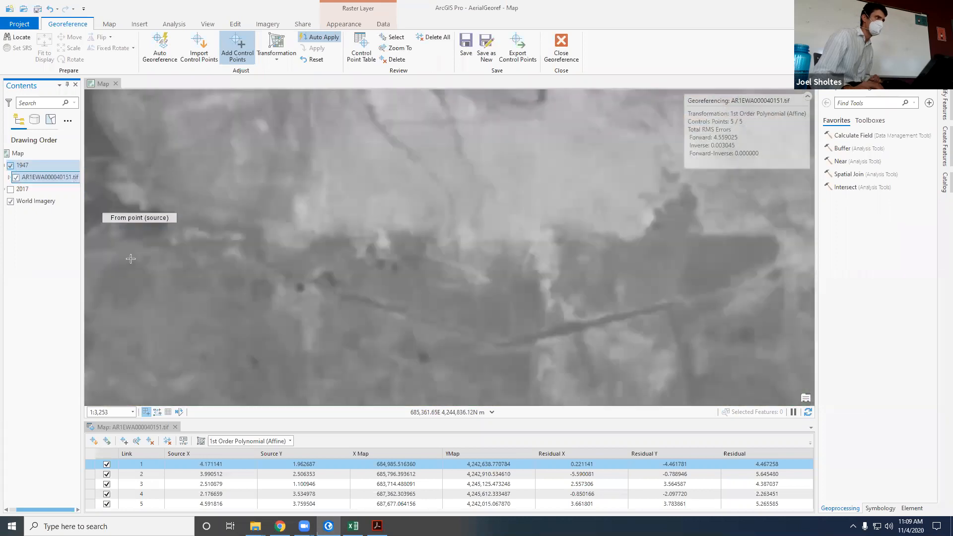
Step: Add a control point linking the dark tree in the 1947 image to the tree at the farm-track junction in World Imagery, and show the 1947 group again
click(301, 287)
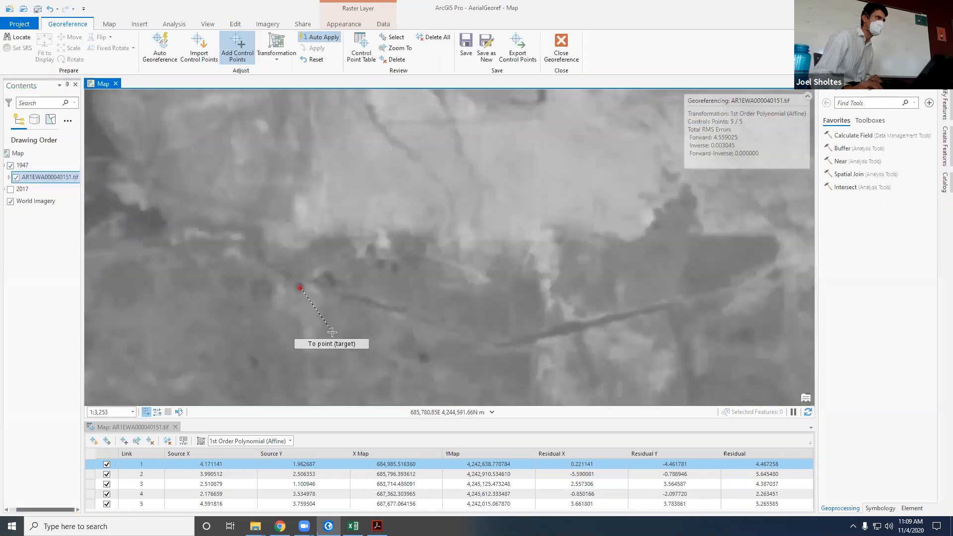
click(11, 165)
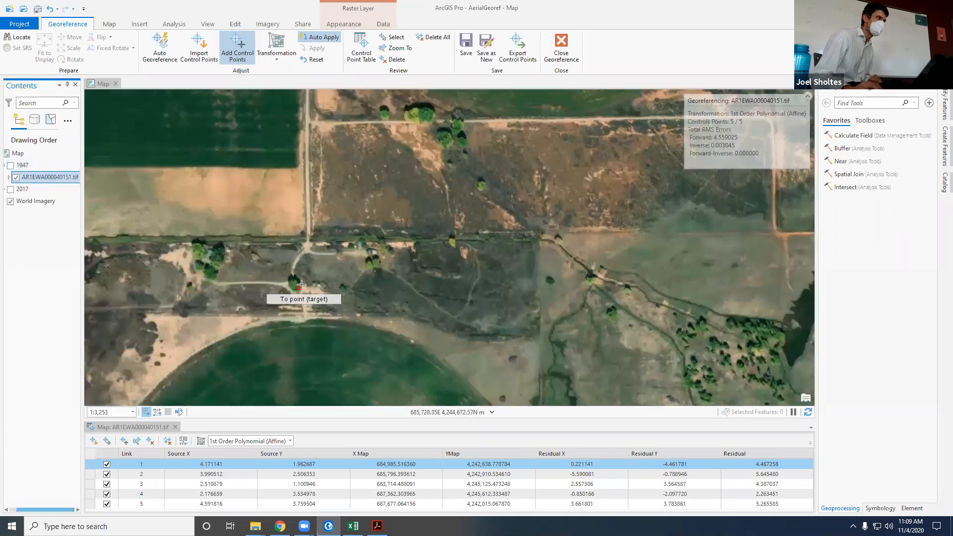
scroll(294, 286, up, 4)
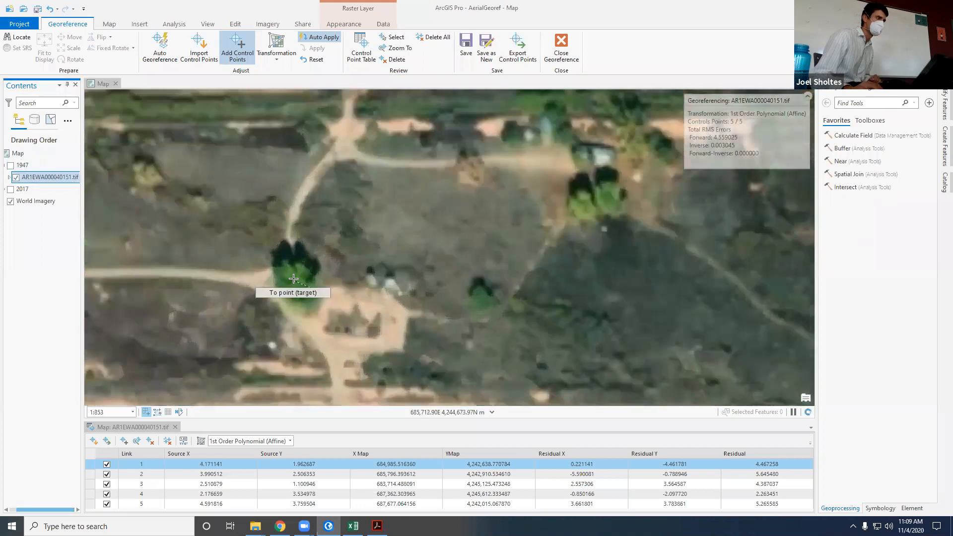
click(294, 281)
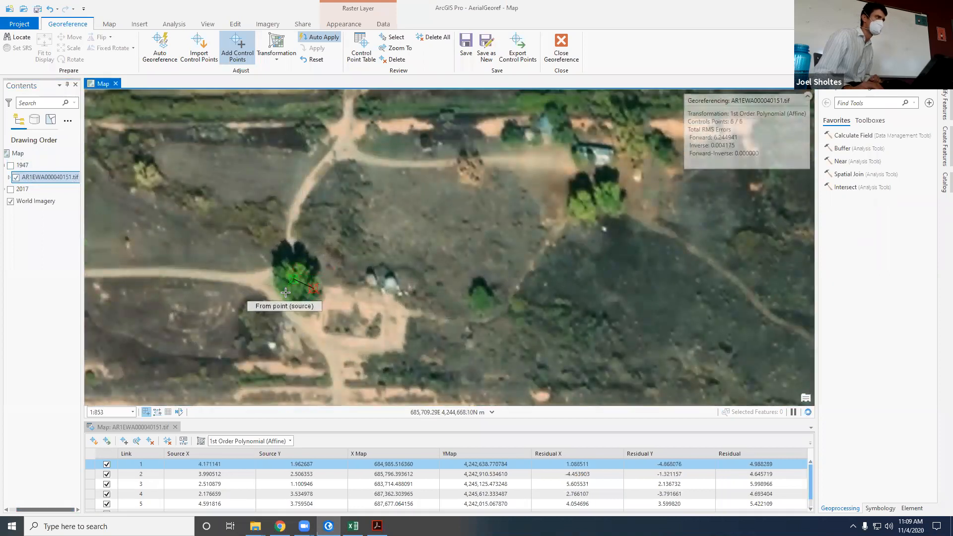
scroll(255, 301, down, 6)
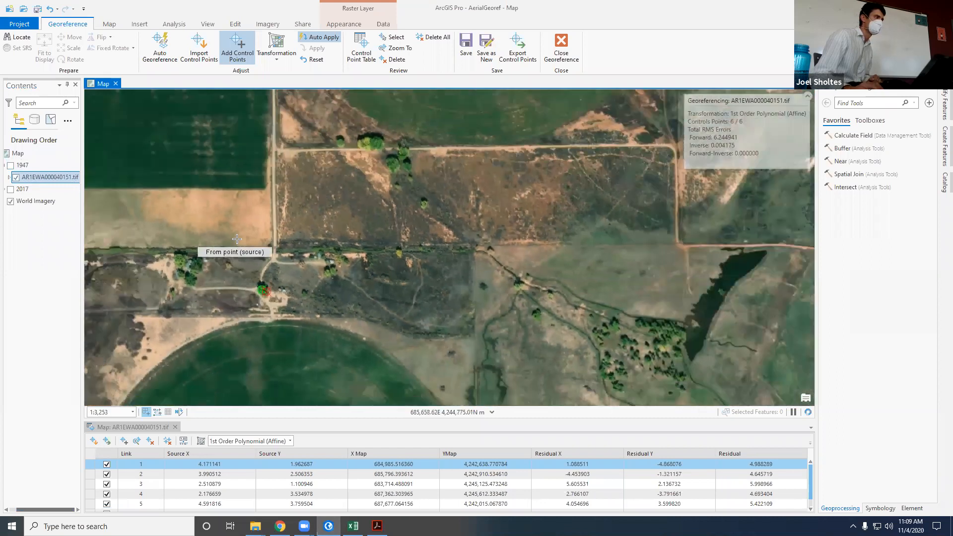
click(10, 165)
Step: Review how the control points are distributed across the full 1947 image using the Explore tool
scroll(292, 211, down, 3)
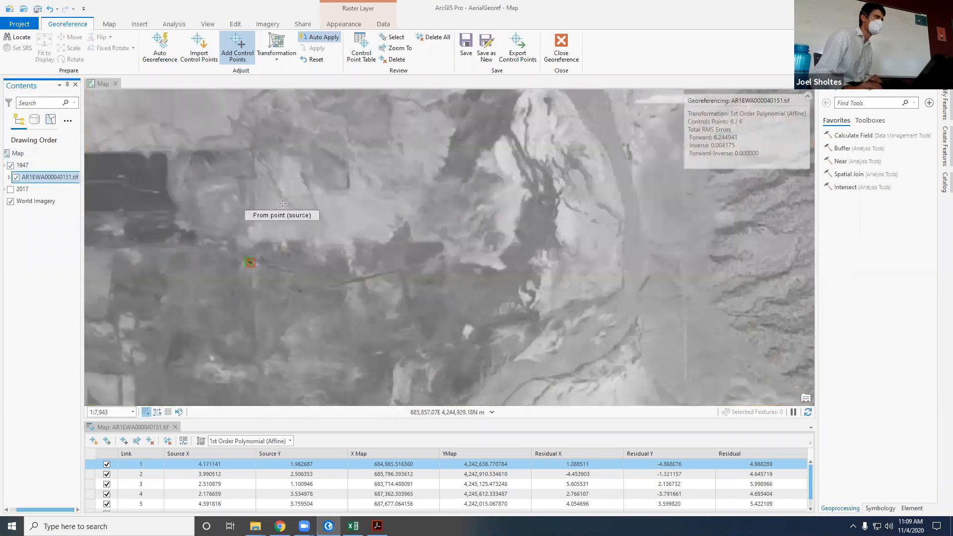
scroll(504, 348, down, 2)
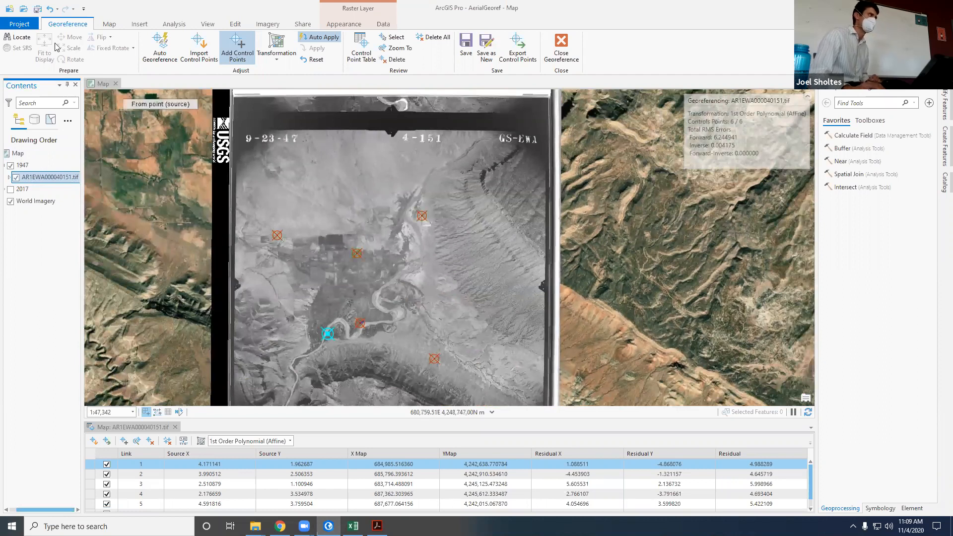
click(108, 24)
click(77, 45)
drag(246, 224, 231, 186)
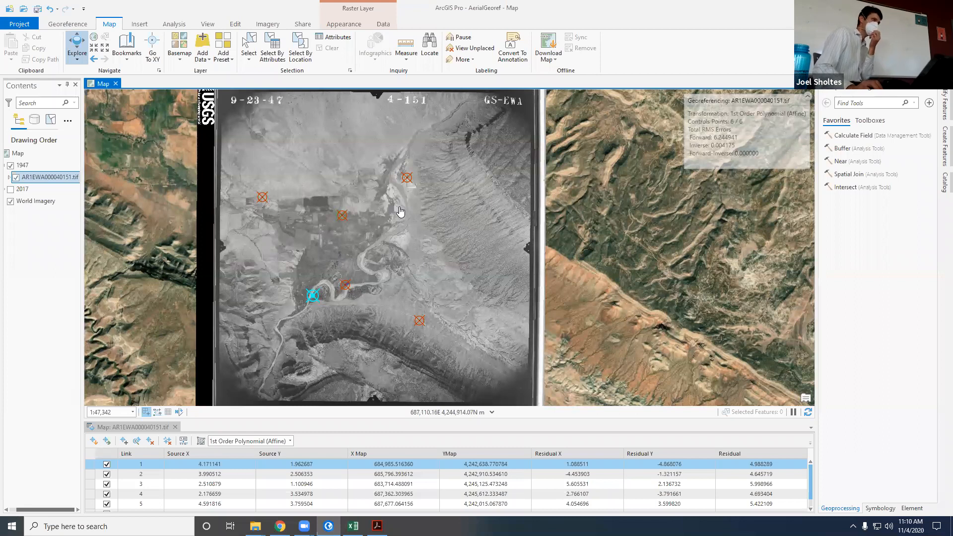
Step: Apply the 2nd Order Polynomial transformation to the 1947 image and examine the warped result
click(57, 24)
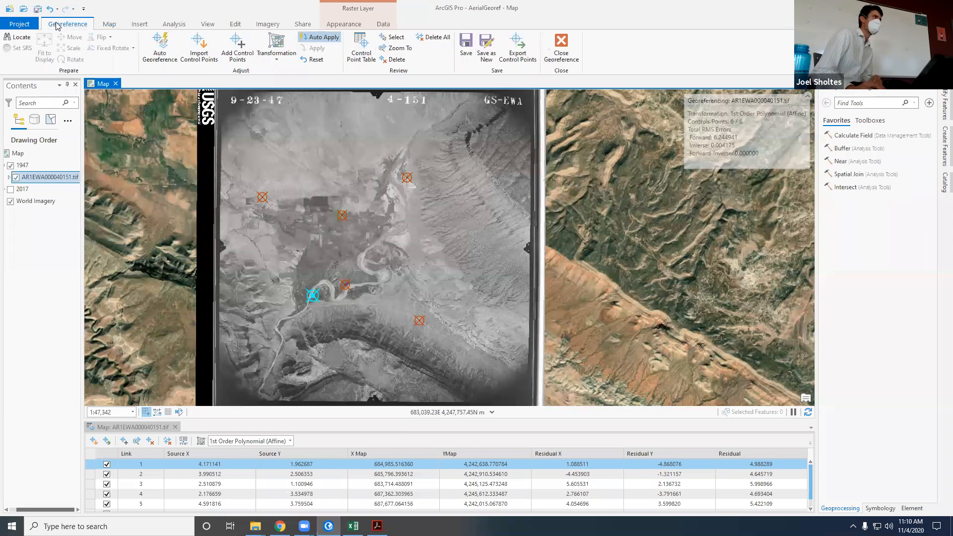
click(280, 62)
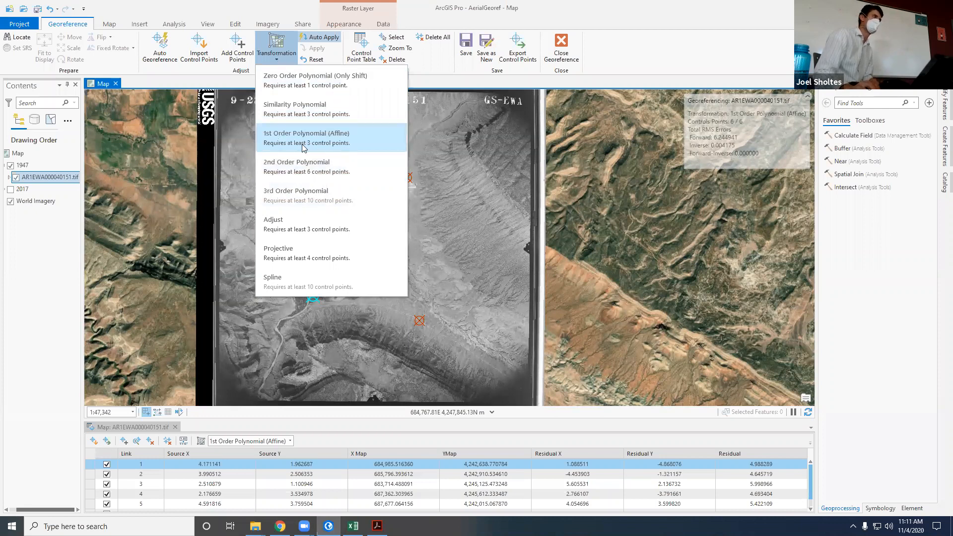
click(319, 172)
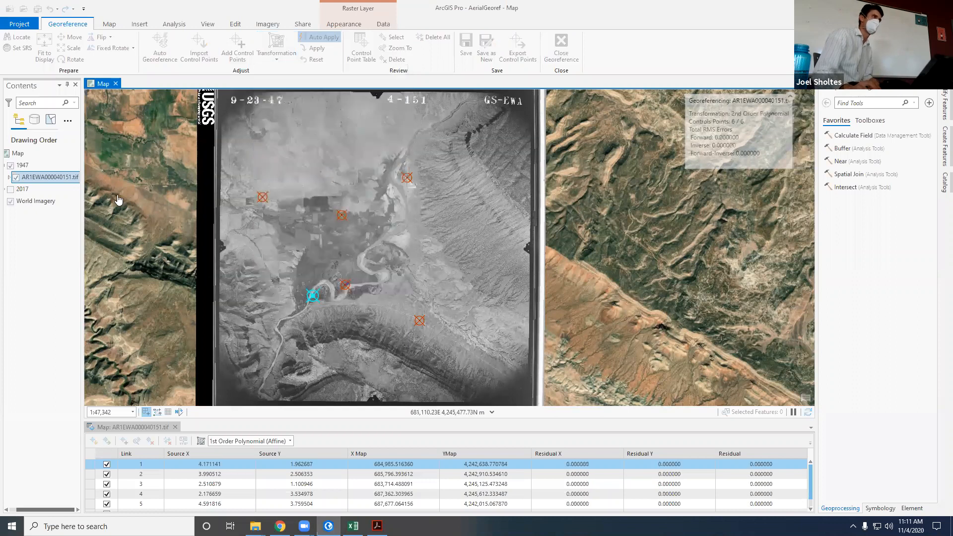
scroll(153, 197, down, 2)
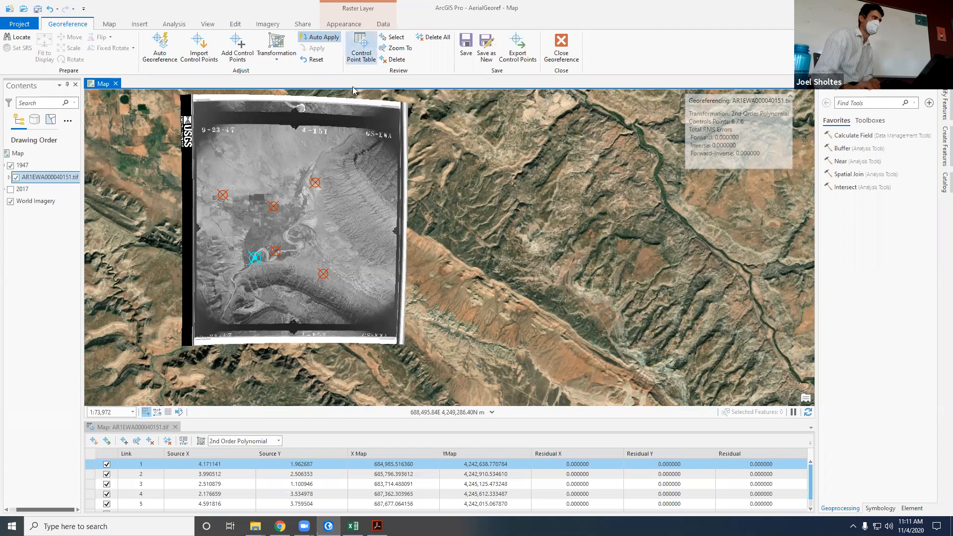
Step: Enlarge the control point table to show every link, and set the transformation to 1st Order Polynomial (Affine)
drag(282, 418, 273, 377)
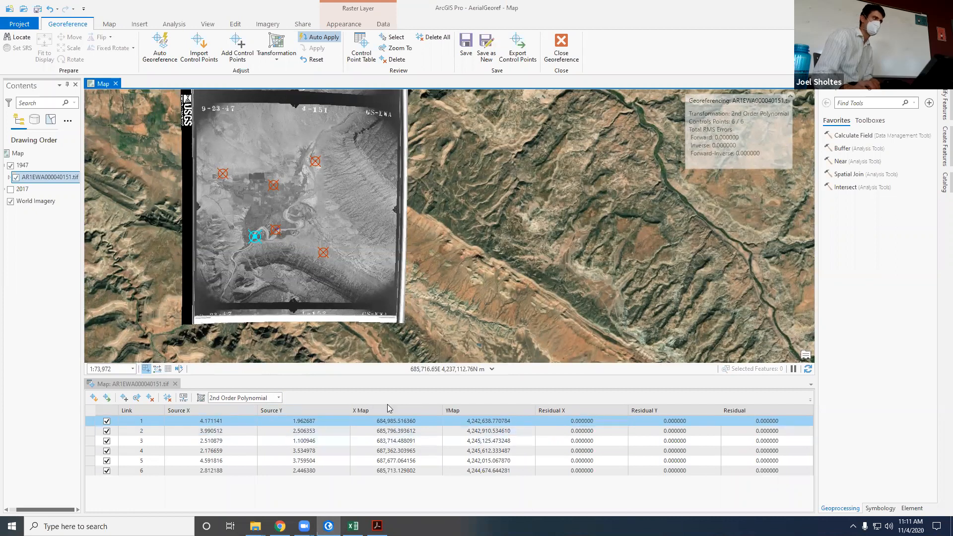
click(616, 422)
click(279, 397)
click(263, 427)
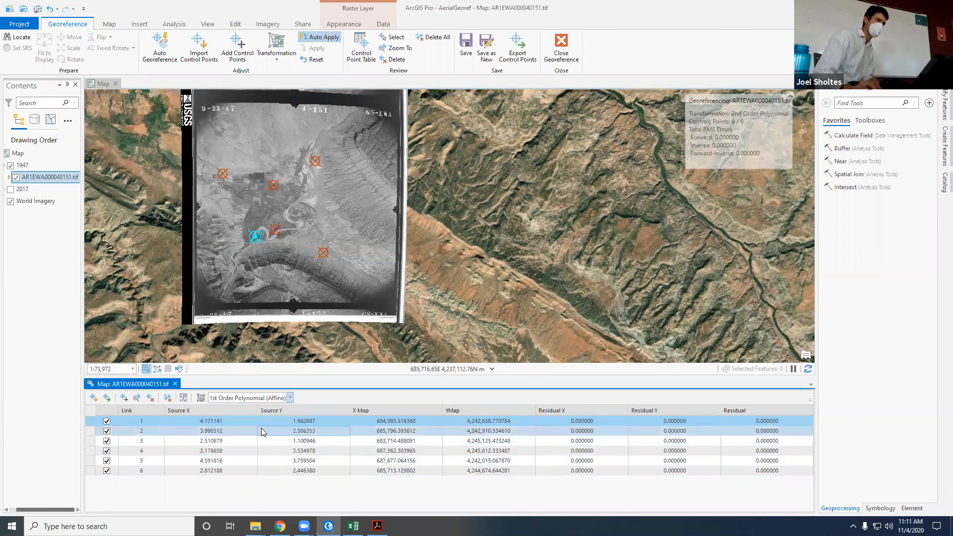
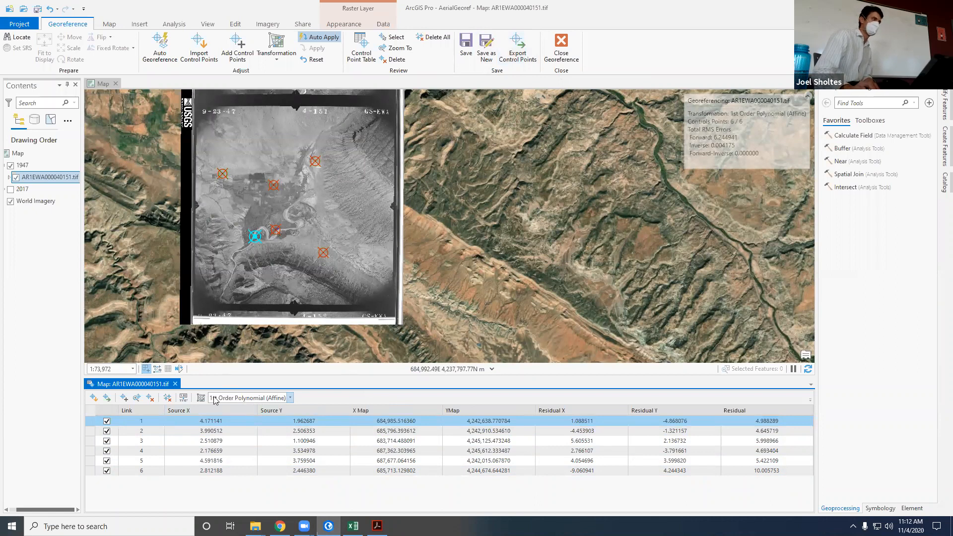
Step: Export the 1947 image's control points to the Desktop as a text file named ControlPoints
click(524, 59)
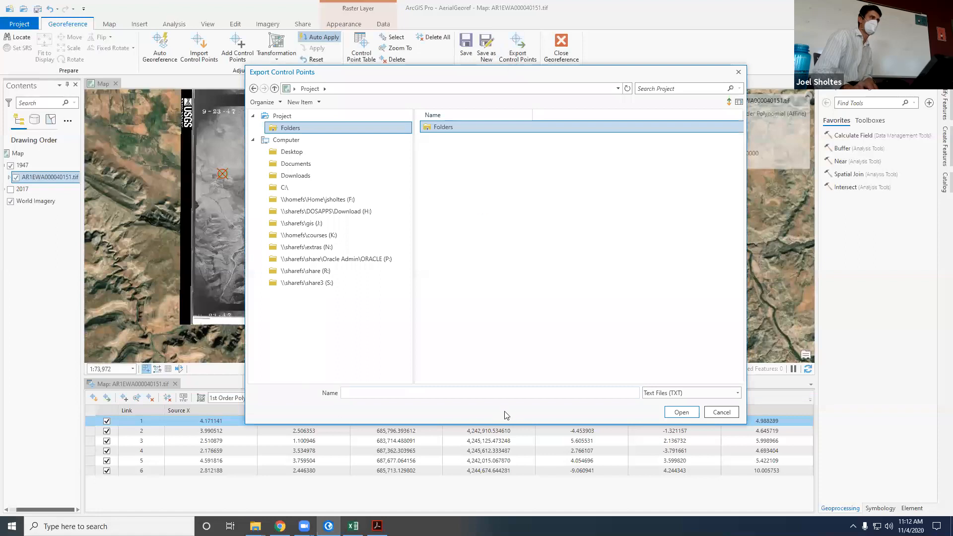
click(651, 393)
click(665, 402)
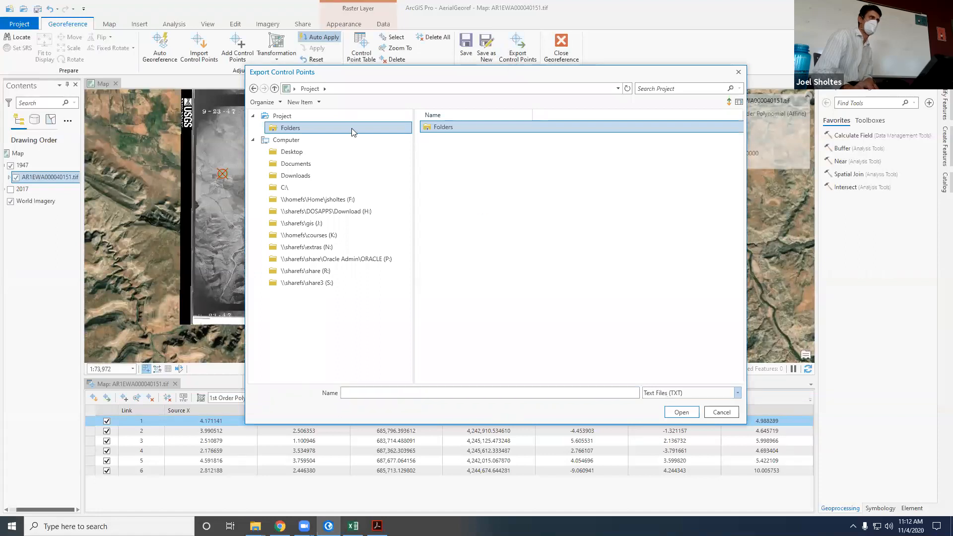
click(293, 151)
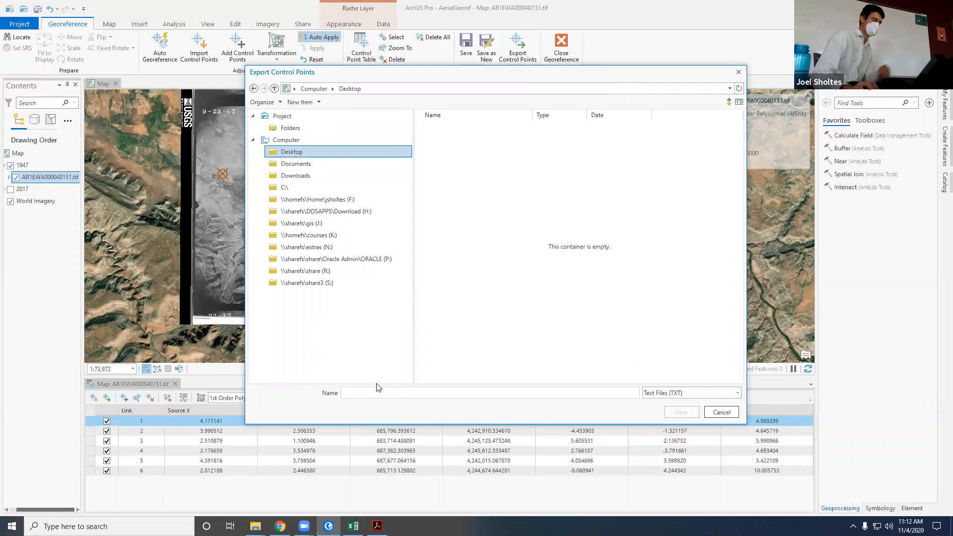
text(Contro)
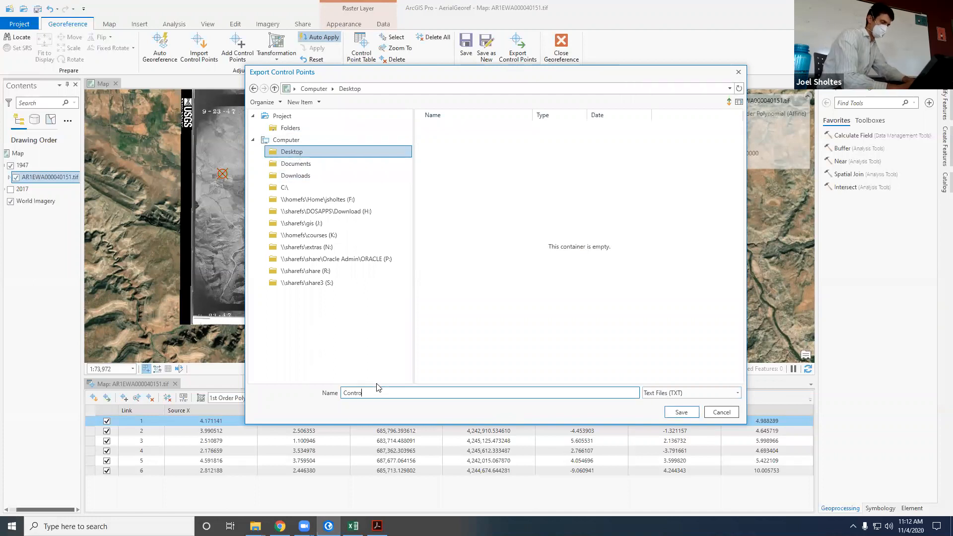
text(lPoints)
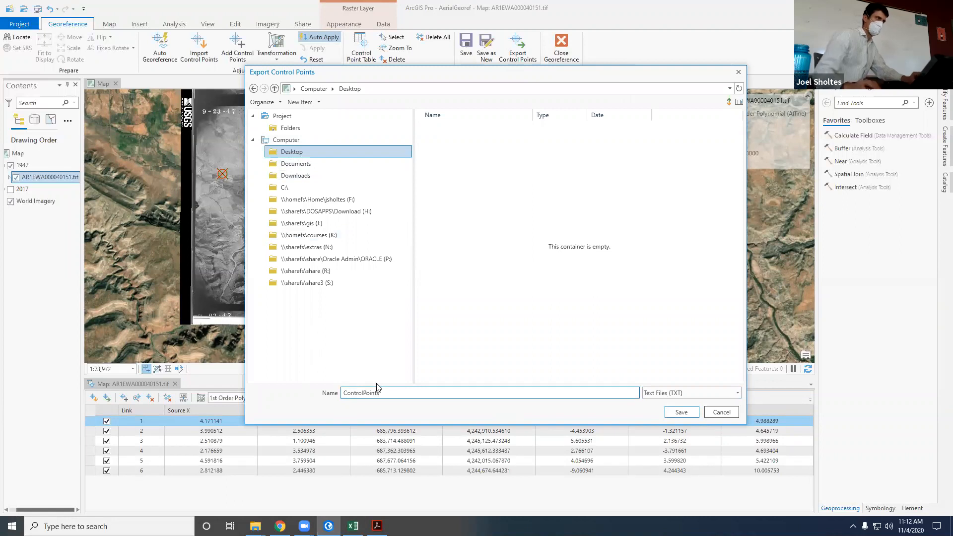
click(682, 413)
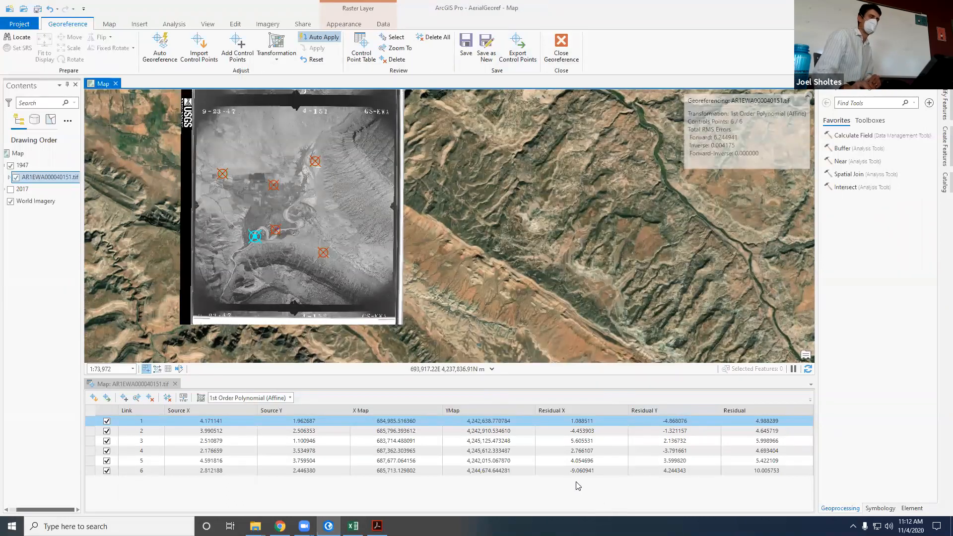
Step: Open the exported ControlPoints text file from the desktop in Notepad and shorten its window to fit the coordinate rows
click(951, 527)
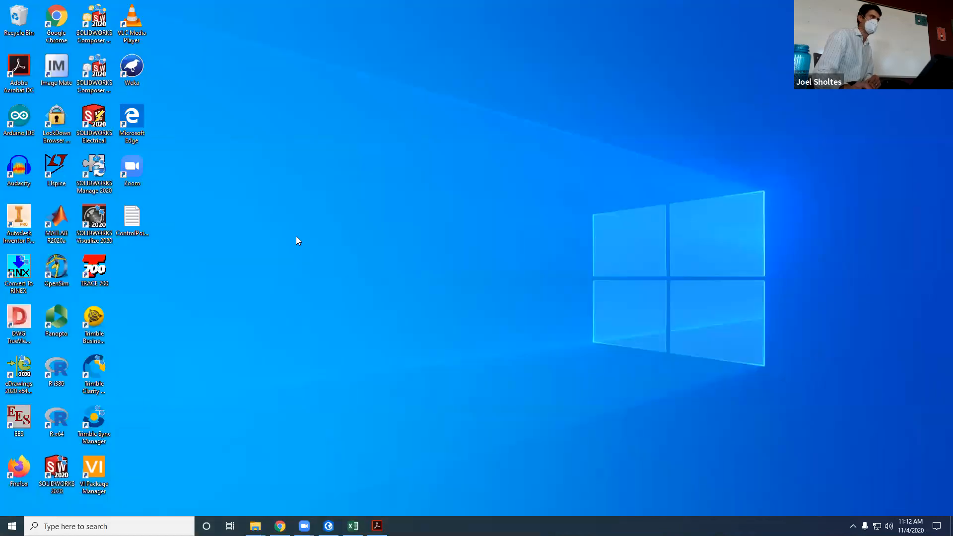
double_click(139, 226)
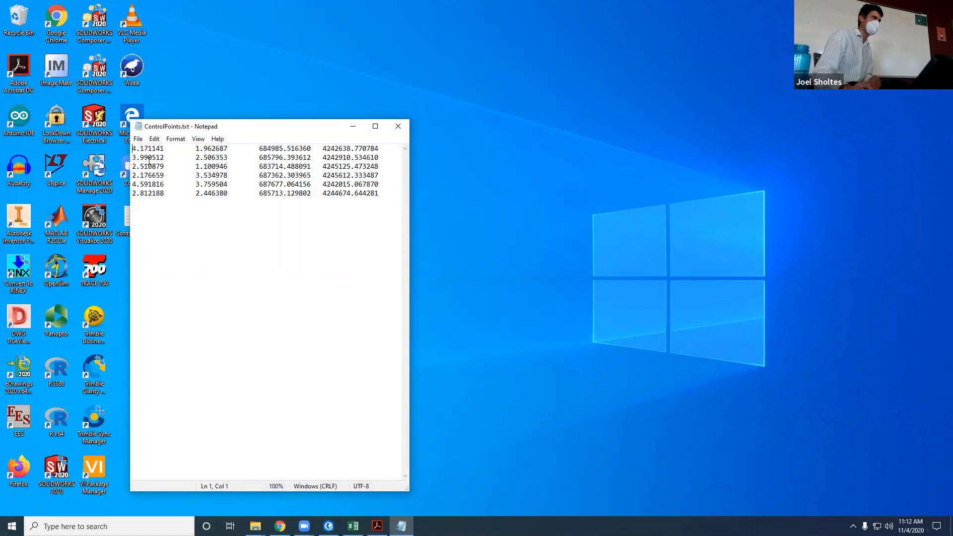
drag(294, 120, 395, 110)
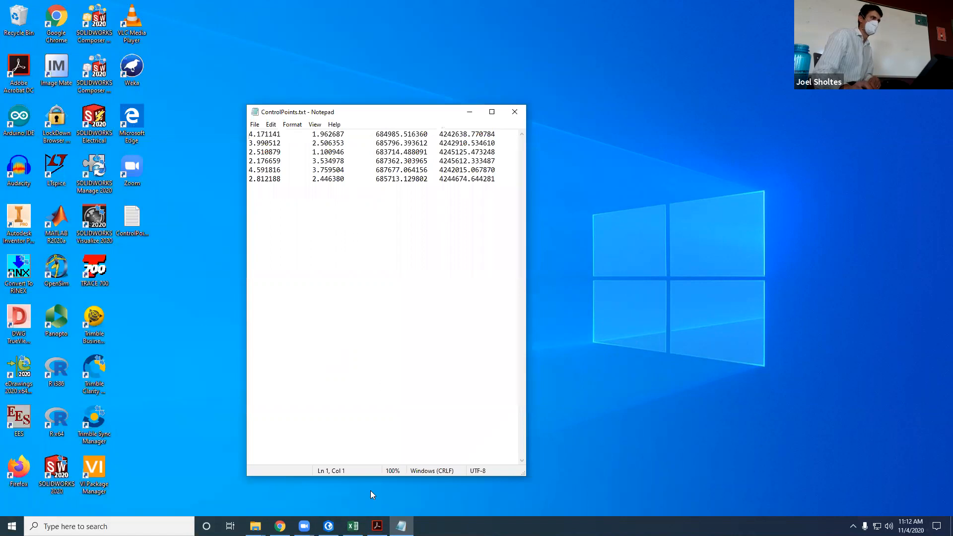
drag(373, 476, 372, 329)
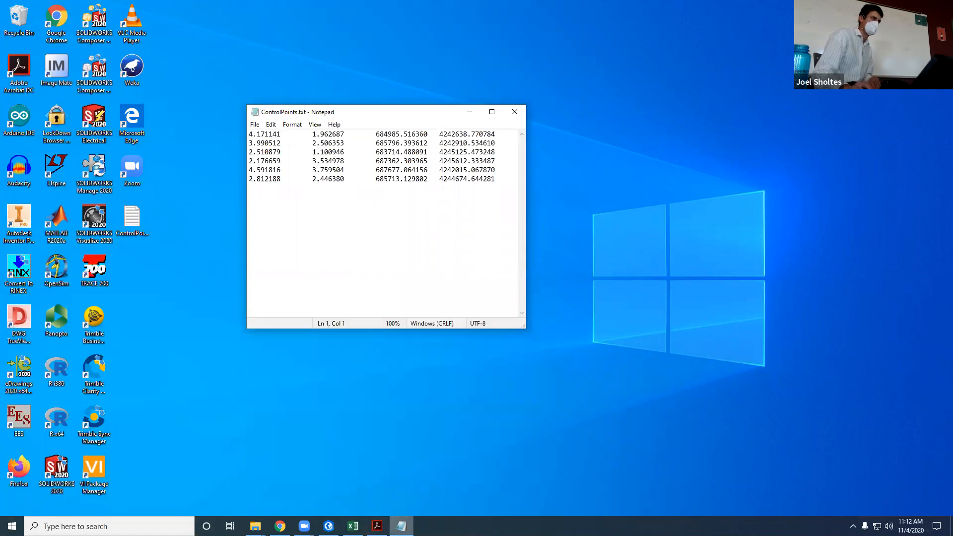
Step: Switch back to ArcGIS Pro and check the map's coordinate system and map units in its properties
click(329, 527)
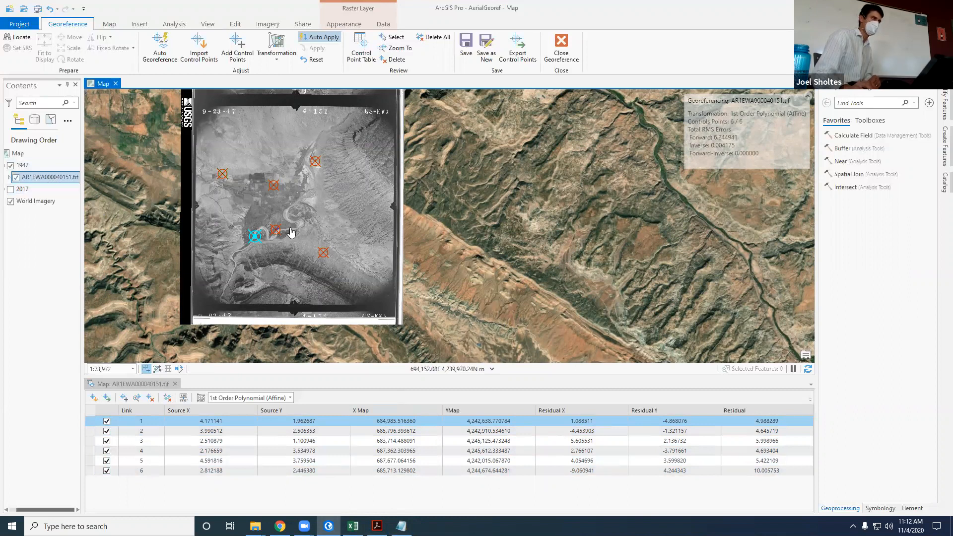
click(20, 155)
right_click(20, 155)
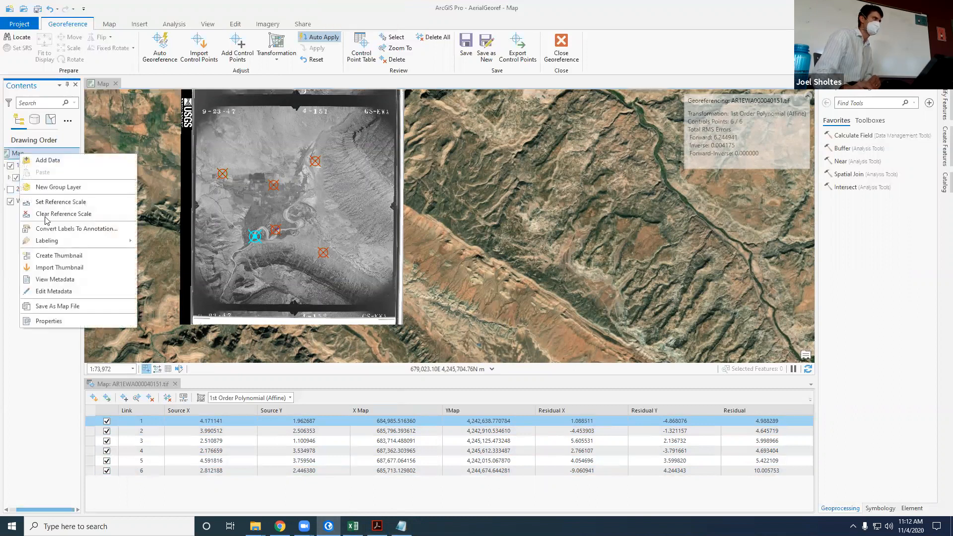
click(64, 321)
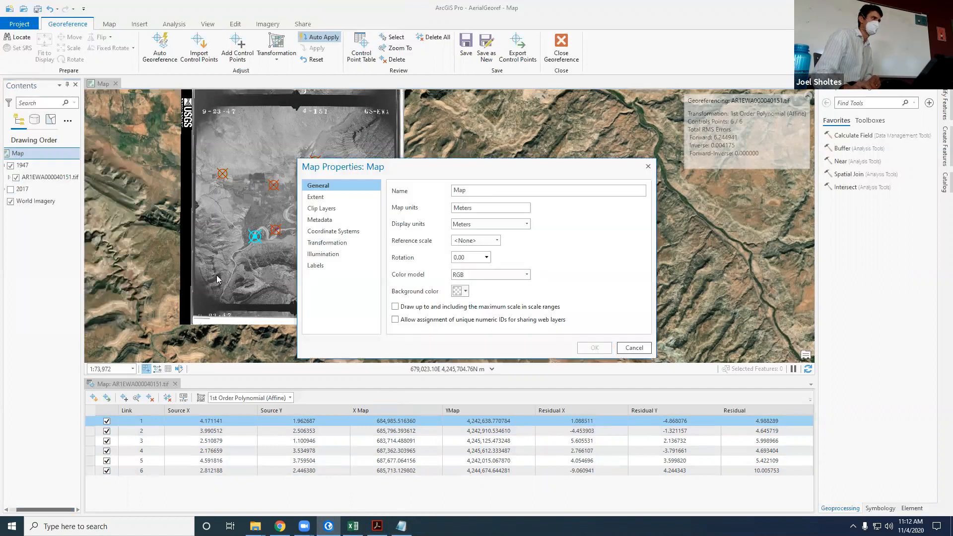
click(337, 232)
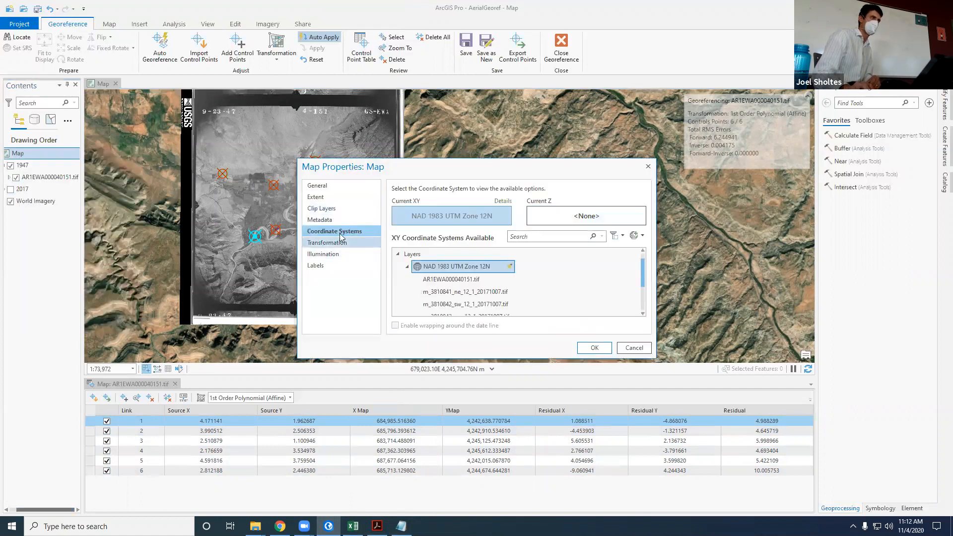
click(322, 187)
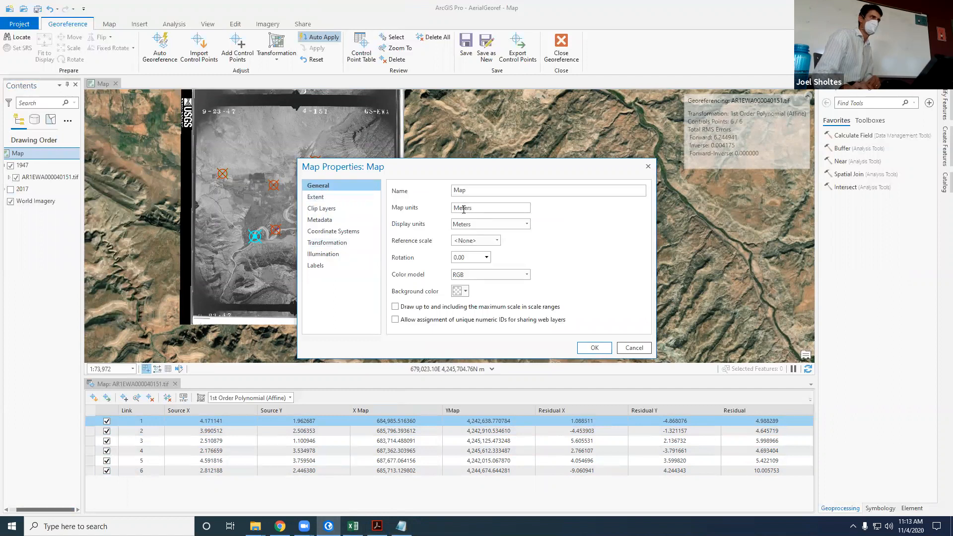
click(594, 348)
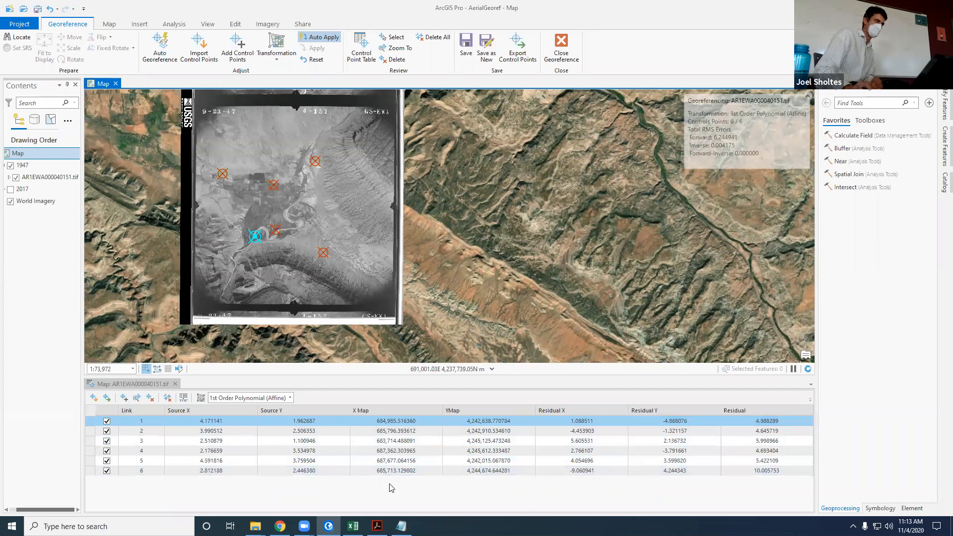
Step: Compare the exported ControlPoints text file with the control point table, highlighting the first row's map coordinates, and close the file
click(403, 525)
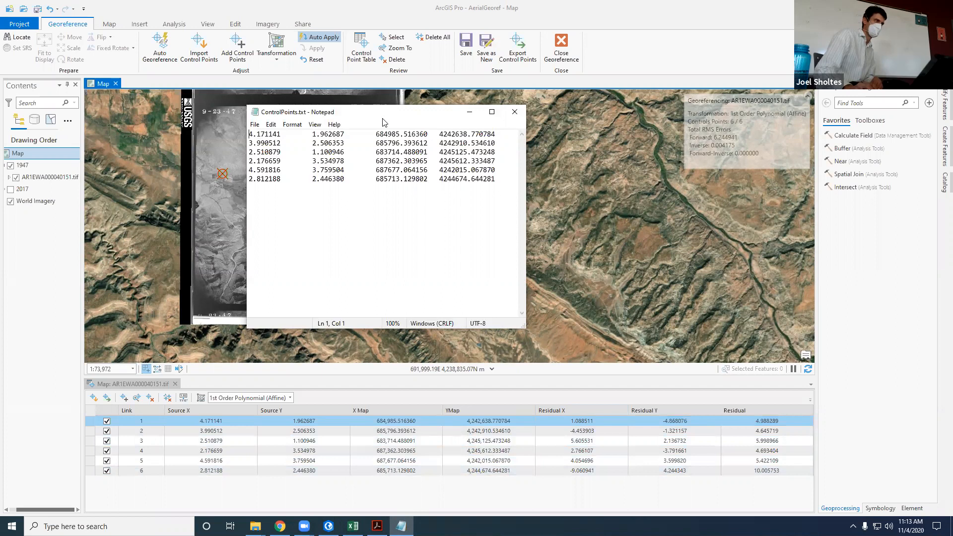
drag(383, 122, 438, 143)
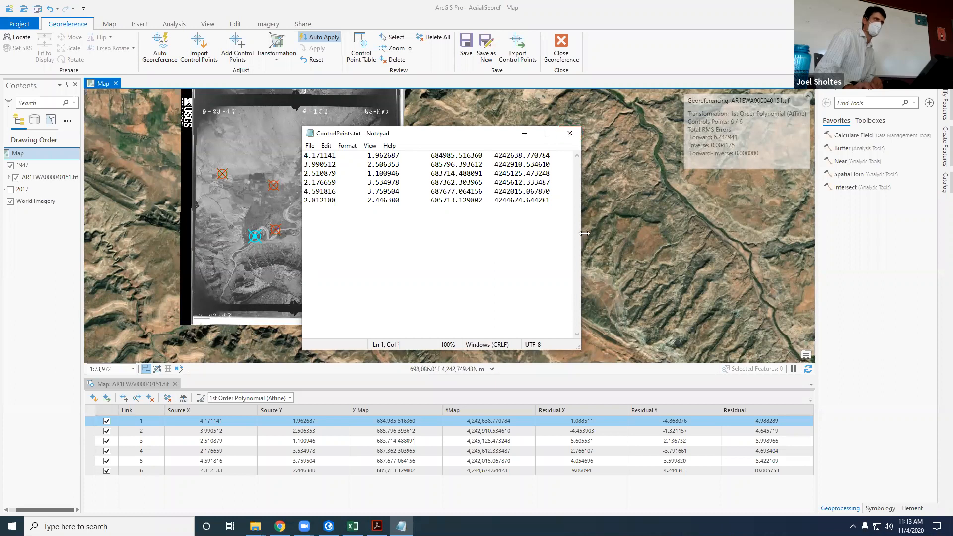
drag(582, 233, 686, 233)
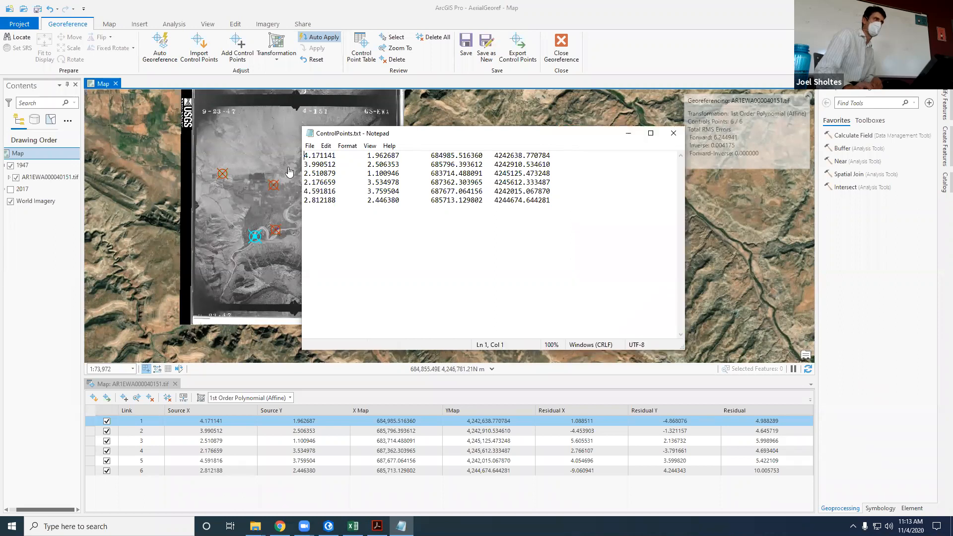
drag(305, 156, 560, 154)
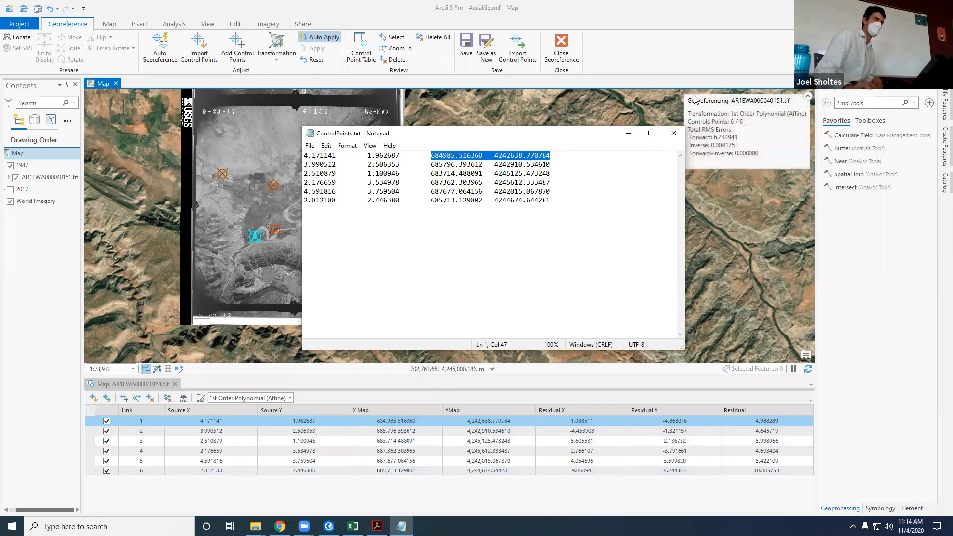
click(673, 133)
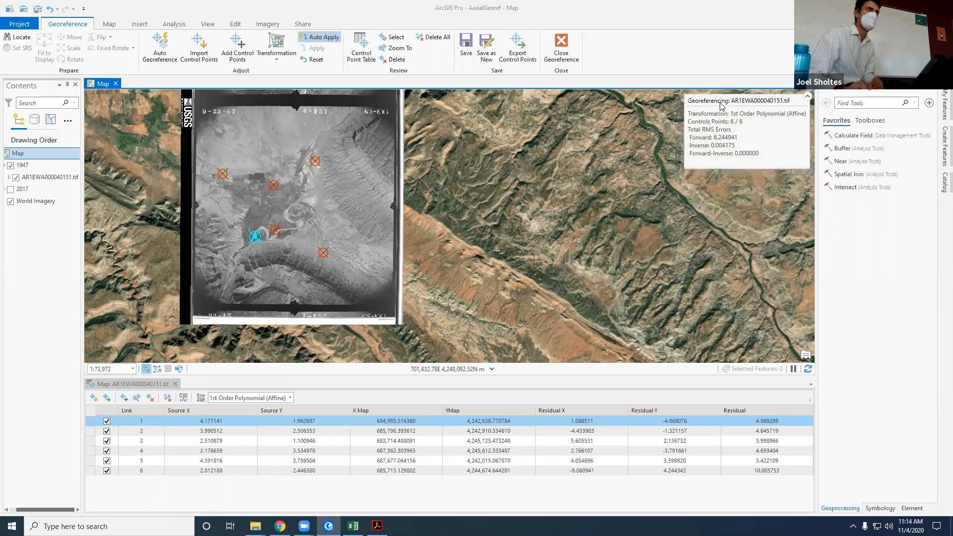
Step: Inspect the Total RMS Errors in the georeferencing summary, highlighting the Forward error value
click(807, 96)
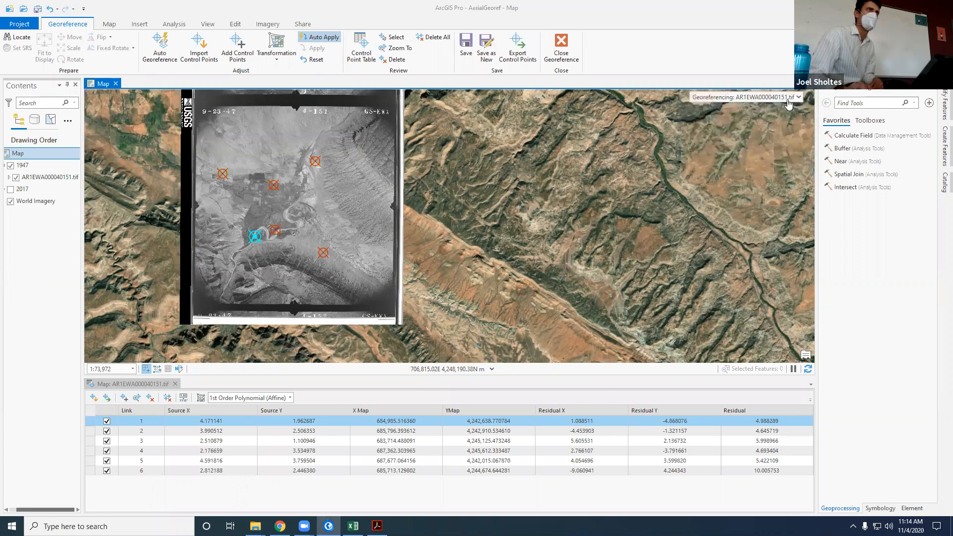
click(799, 98)
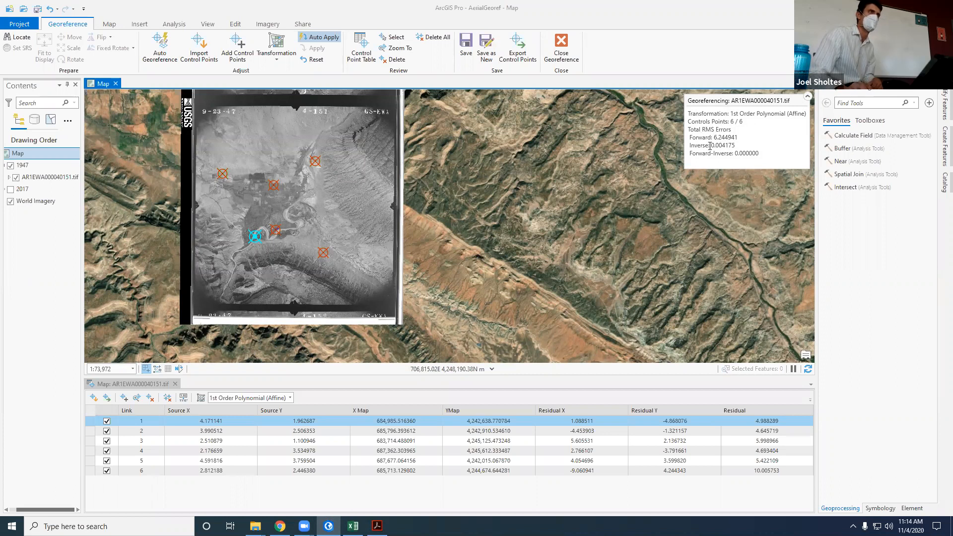
drag(715, 137, 737, 138)
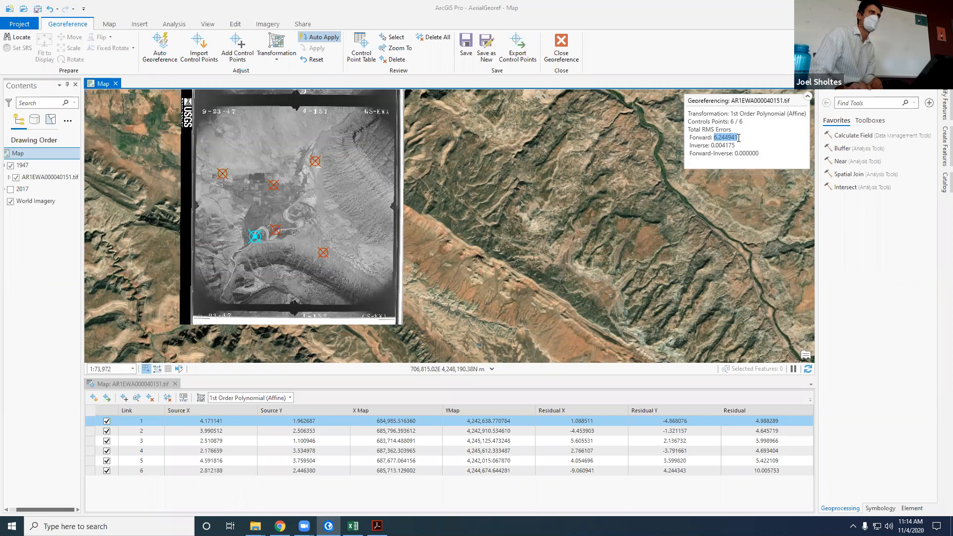
click(714, 138)
double_click(727, 138)
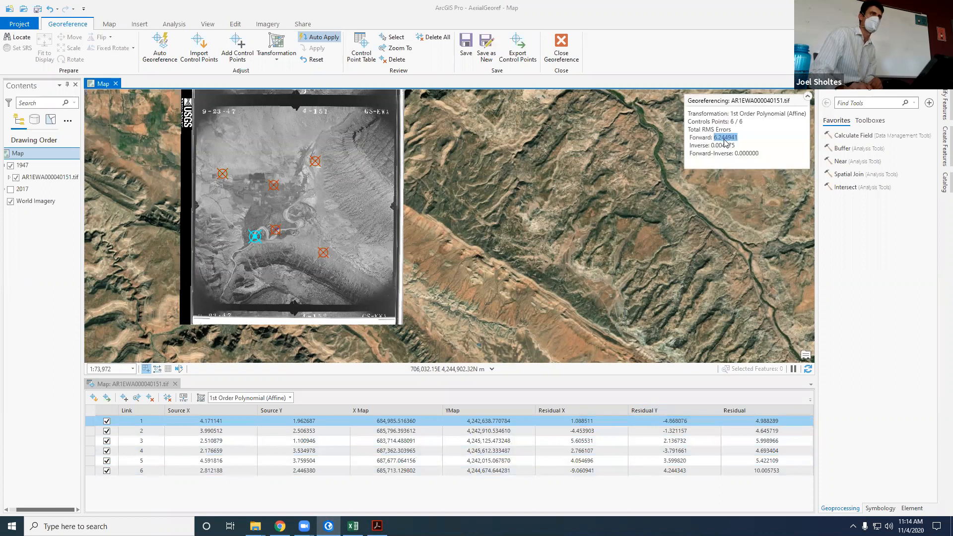
drag(714, 138, 742, 137)
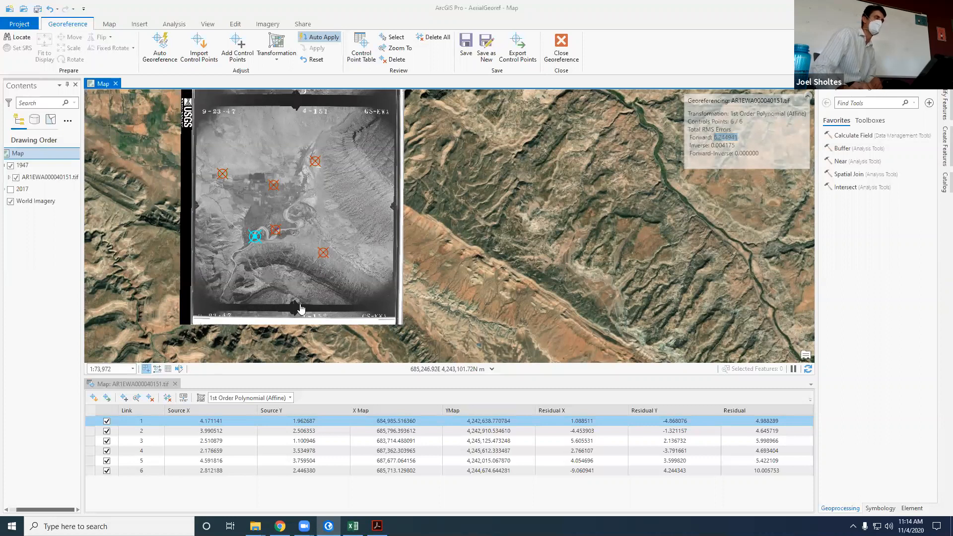
Step: Switch the transformation to 2nd Order Polynomial and examine the 1947 image around the river-bend control point and at full extent
click(291, 398)
click(290, 398)
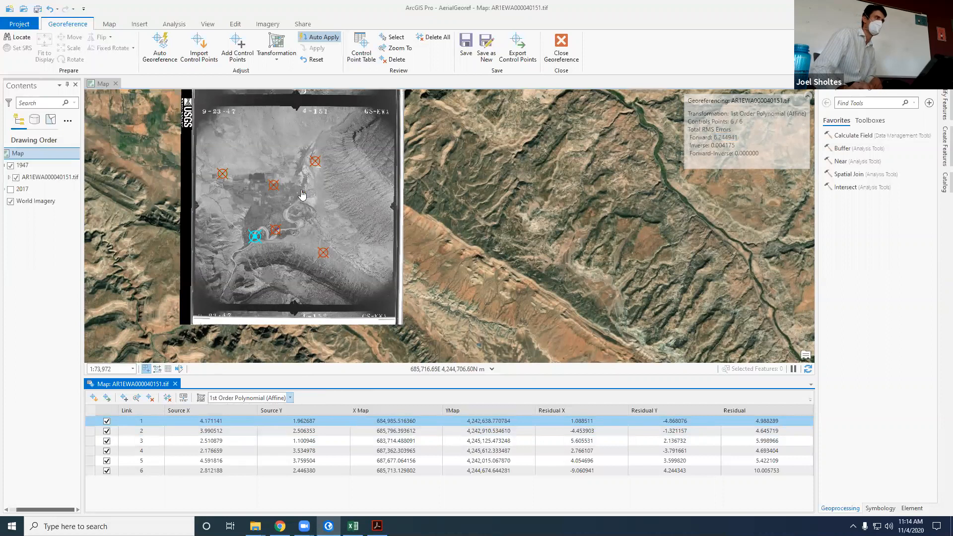
click(286, 398)
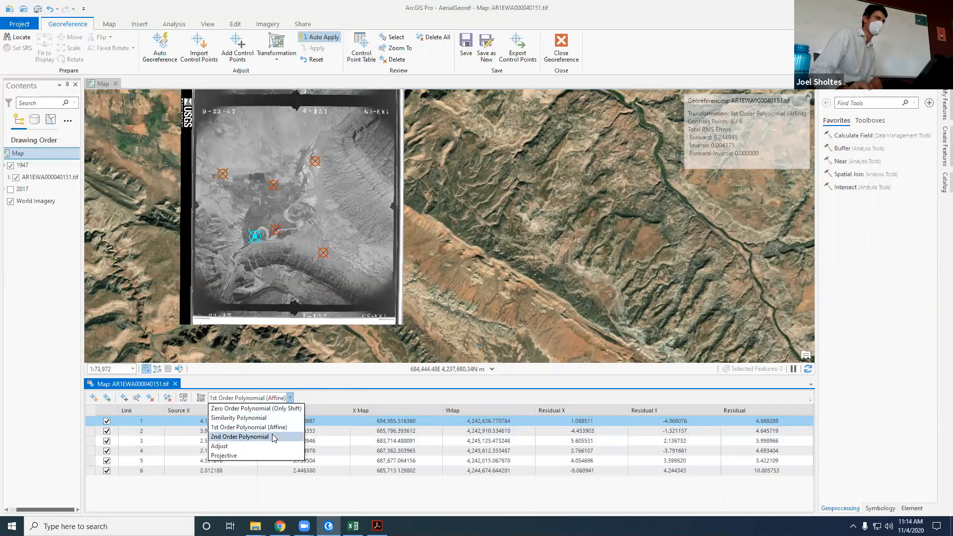
click(274, 436)
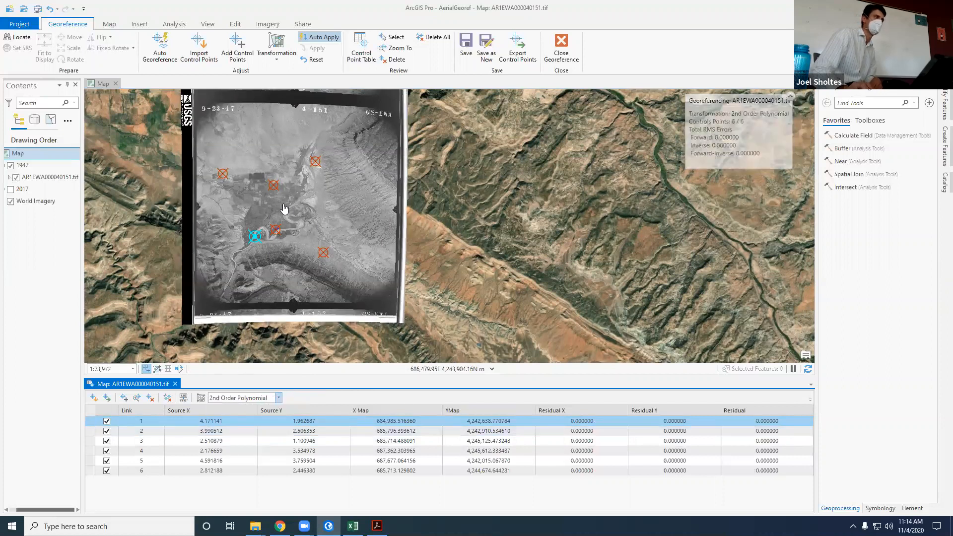
scroll(263, 238, up, 10)
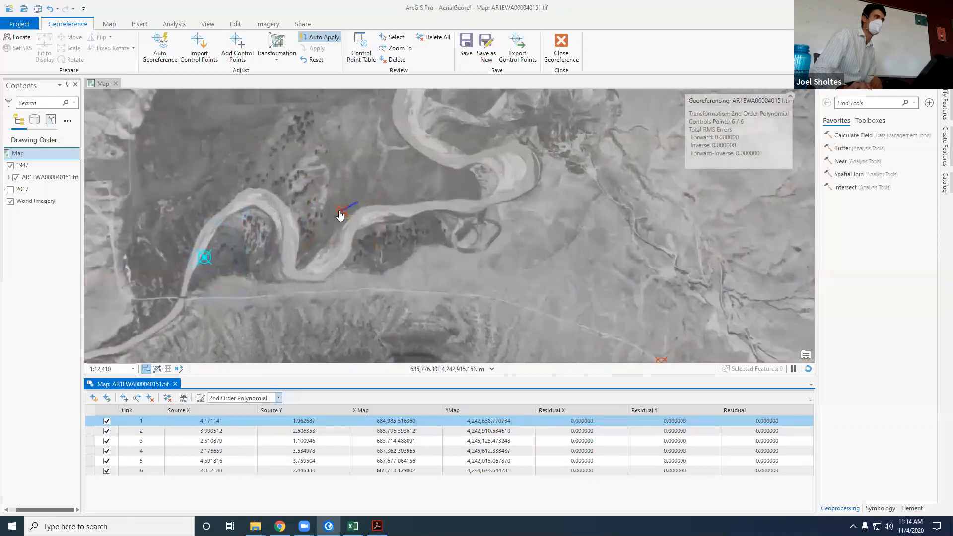
scroll(366, 230, down, 5)
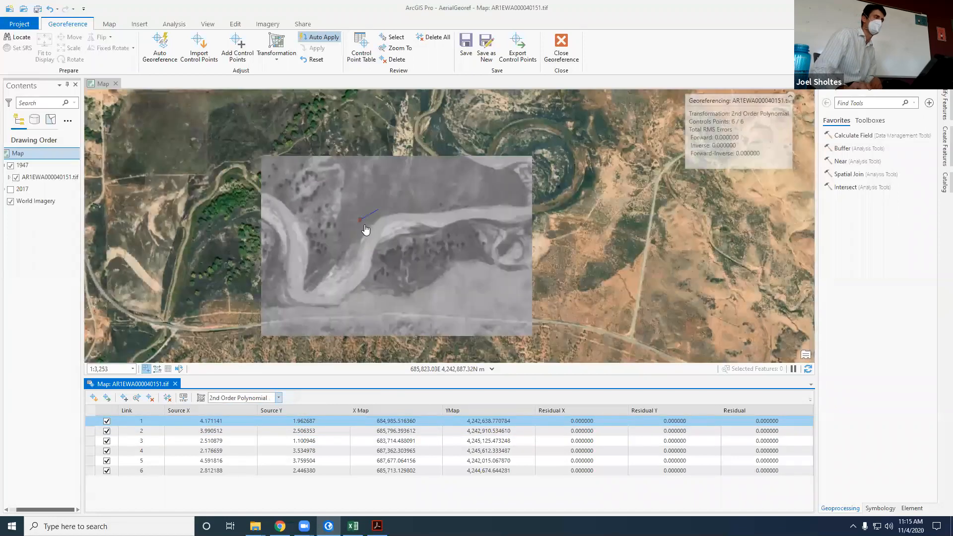
scroll(366, 230, down, 5)
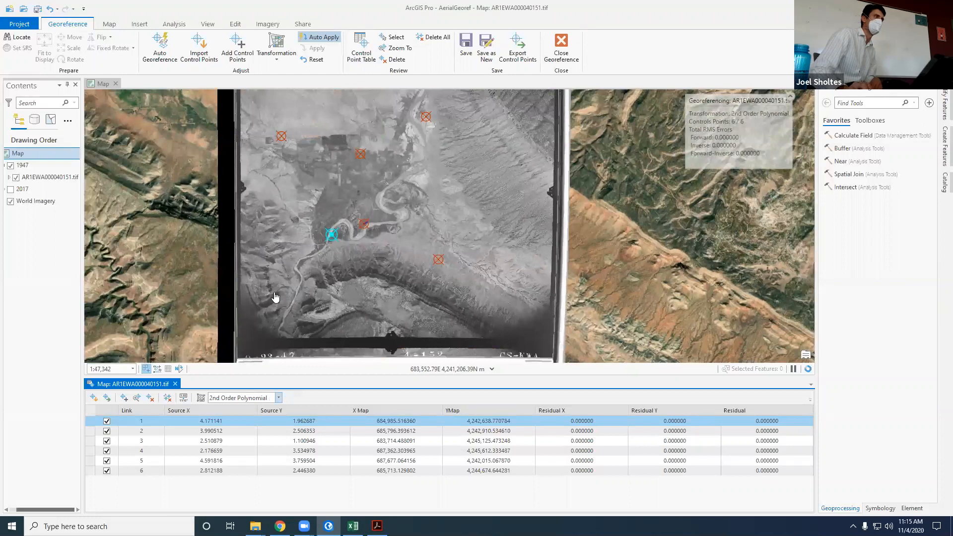
scroll(316, 250, up, 2)
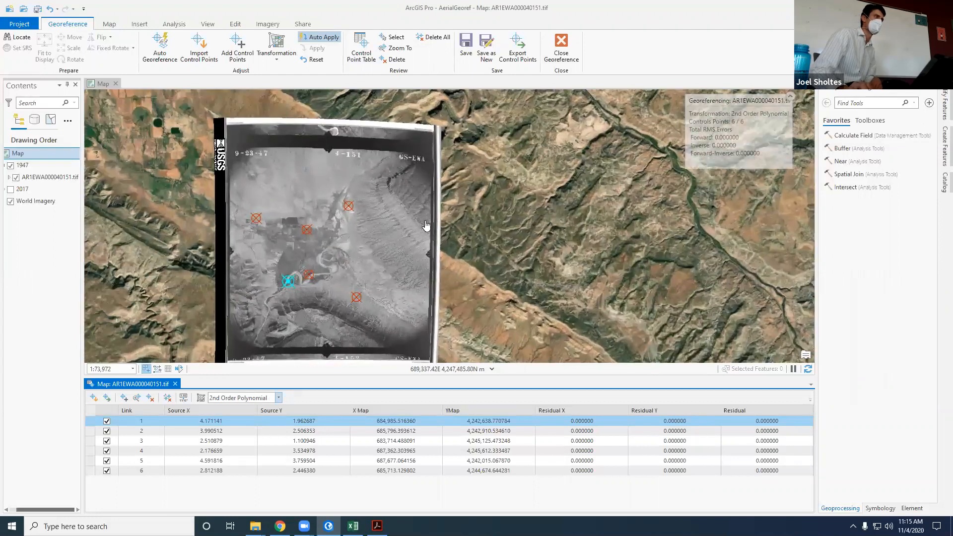
Step: Set the transformation back to 1st Order Polynomial (Affine) and recheck the Forward RMS error in the summary
click(280, 400)
click(244, 423)
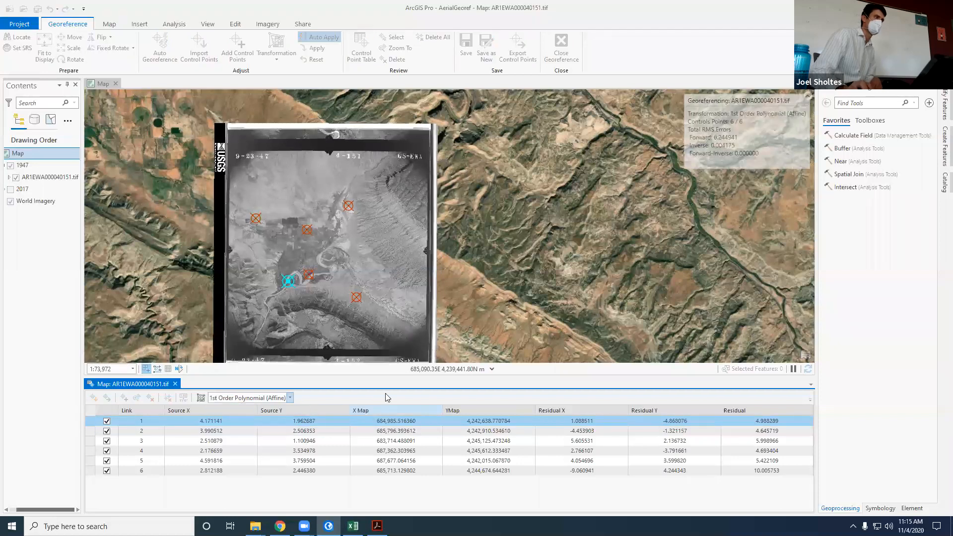
click(716, 140)
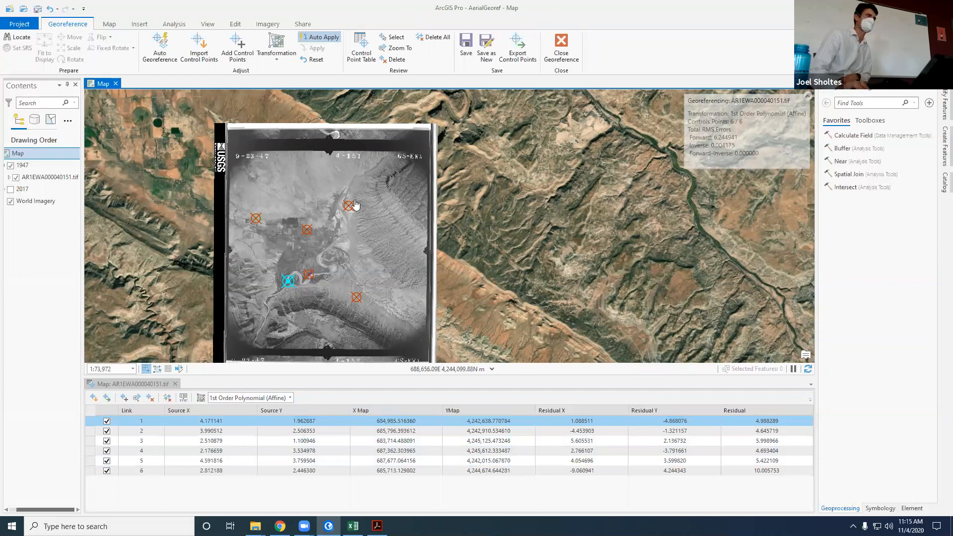
Step: Save the AerialGeoref project and store the affine georeferencing in the 1947 image AR1EWA000040151.tif
click(37, 9)
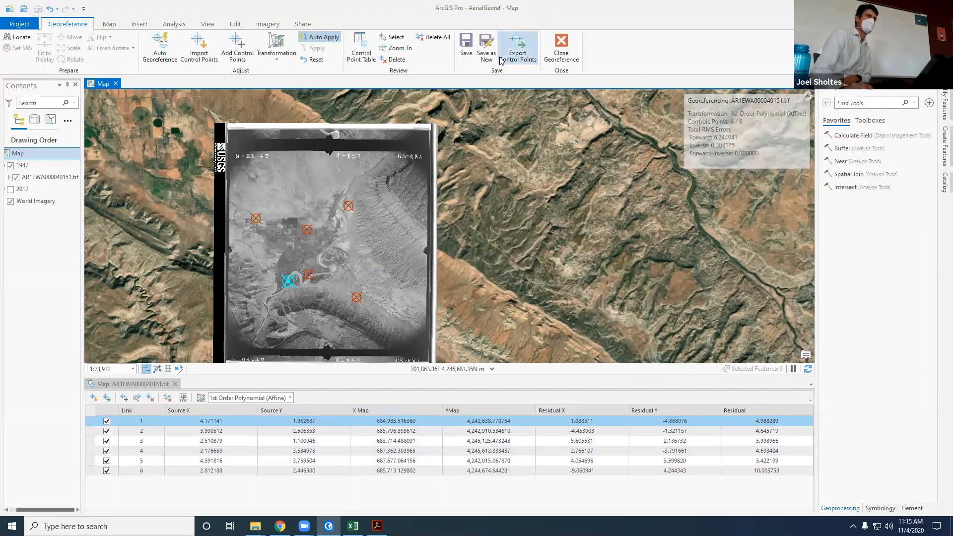
click(467, 49)
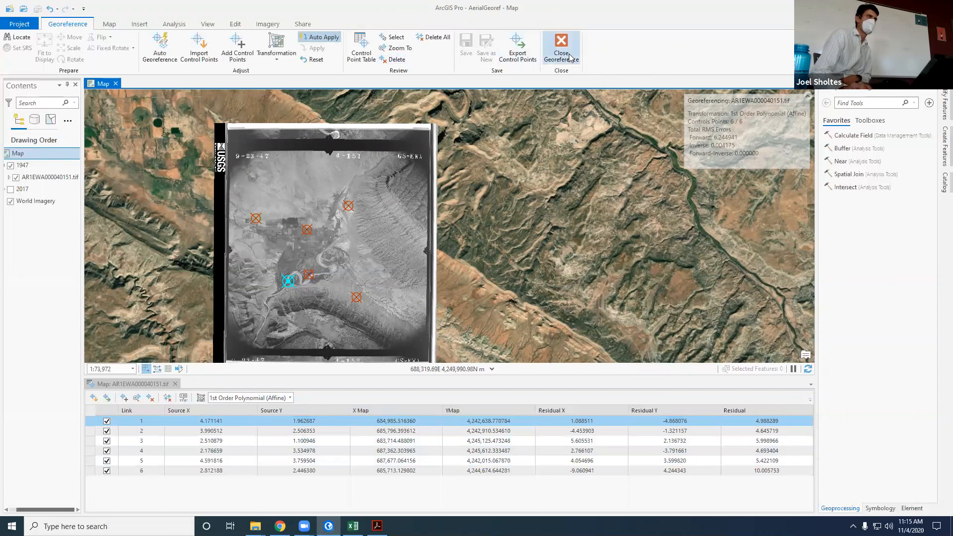
Step: Open Export Raster for AR1EWA000040151.tif, check the output dataset path, and try to choose an output coordinate system
right_click(43, 180)
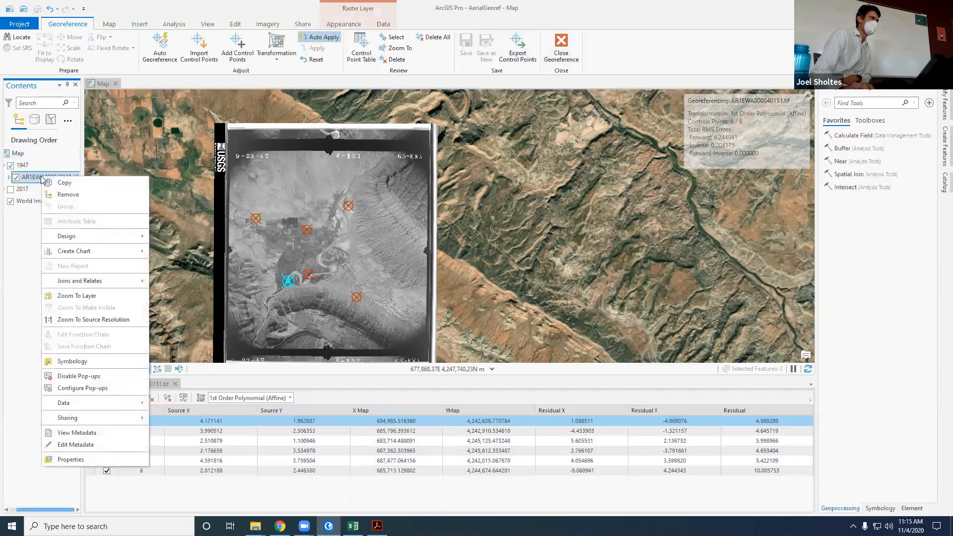
mouse_move(113, 404)
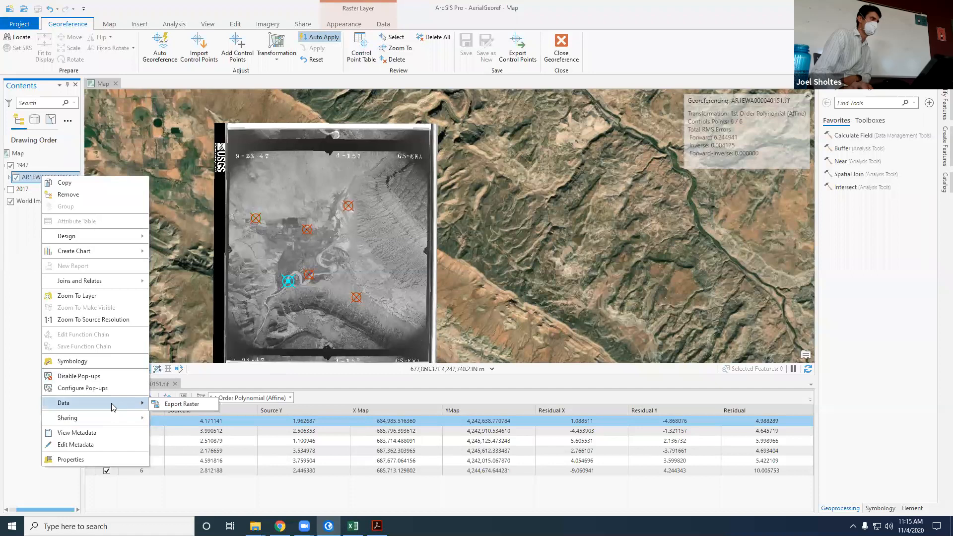
click(176, 405)
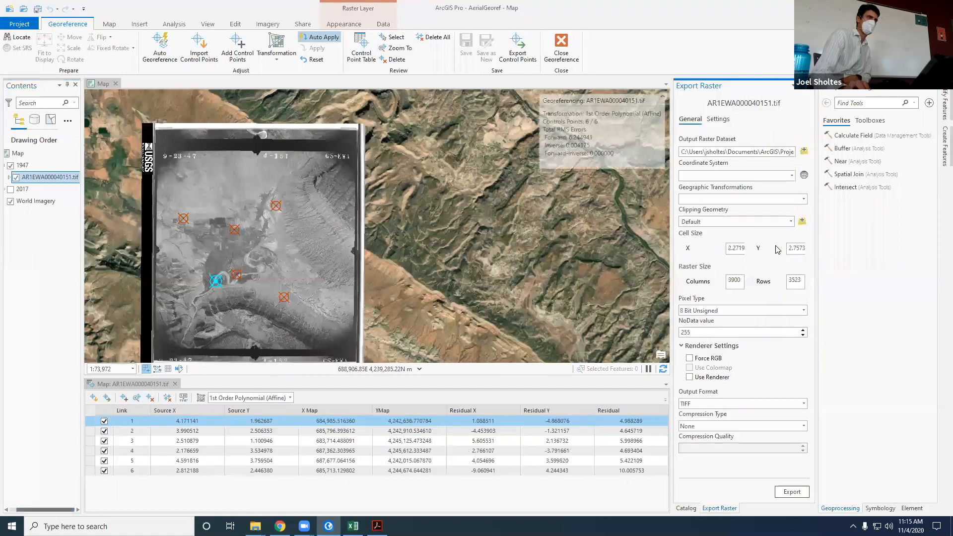
triple_click(763, 154)
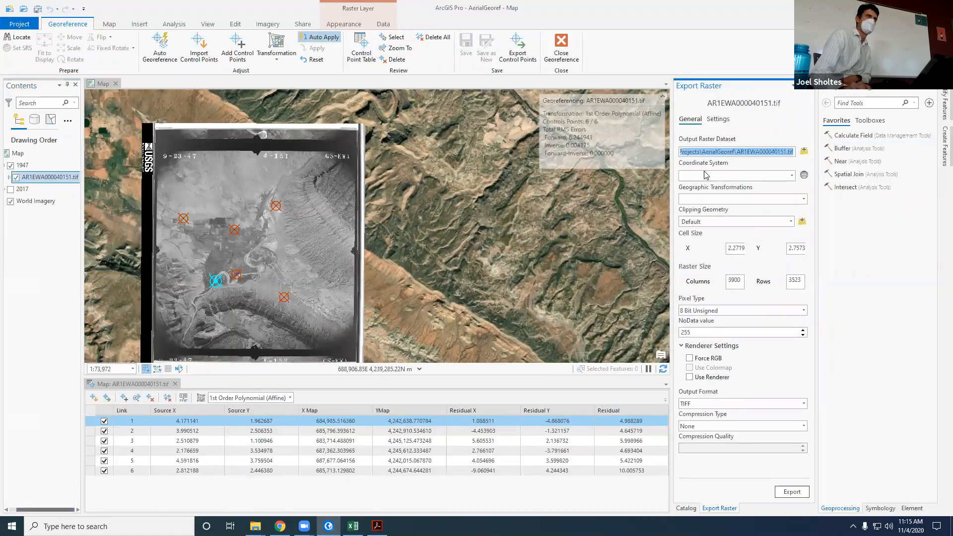
click(792, 177)
click(760, 176)
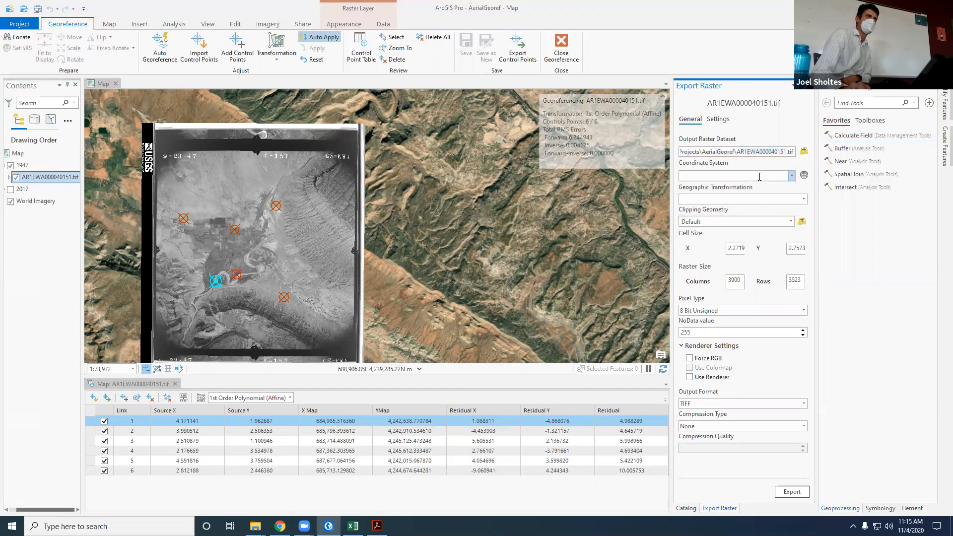
click(805, 176)
click(792, 177)
click(805, 179)
click(805, 176)
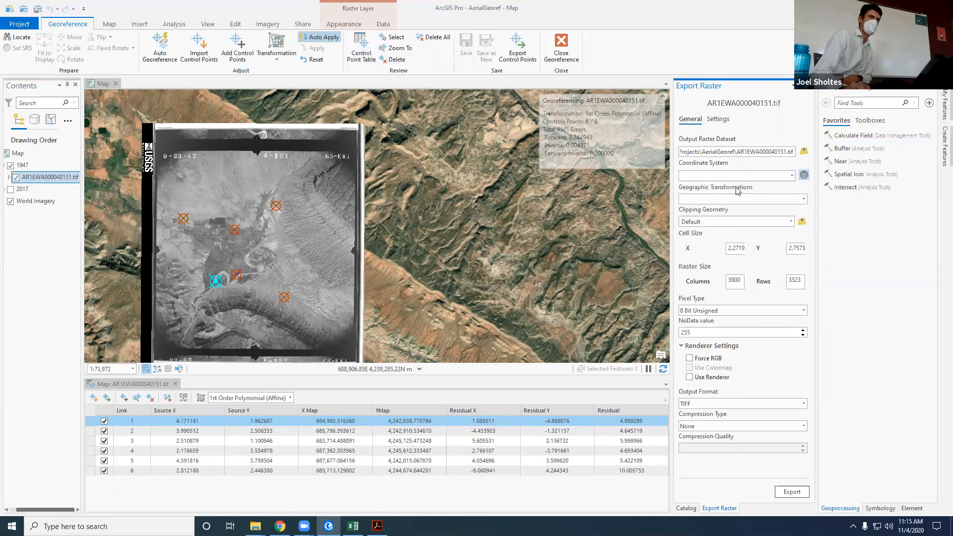
click(793, 176)
click(801, 176)
click(729, 248)
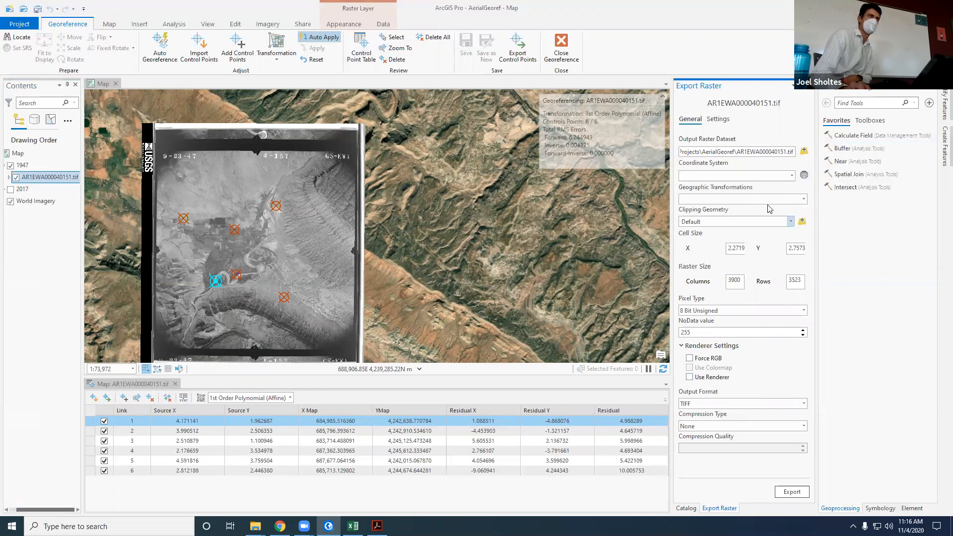
click(747, 177)
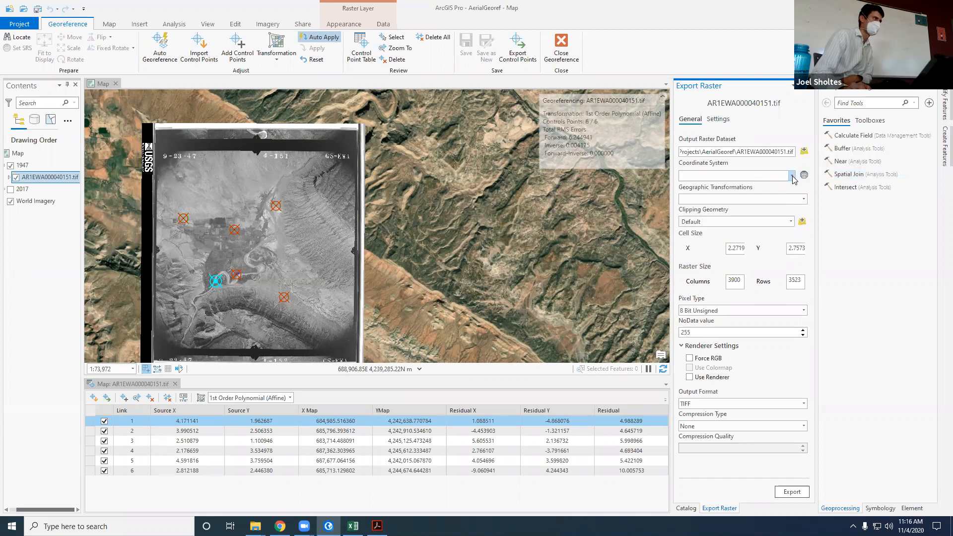
Step: Turn on the 2017 imagery, retry choosing the export coordinate system, and close the raster export
click(10, 190)
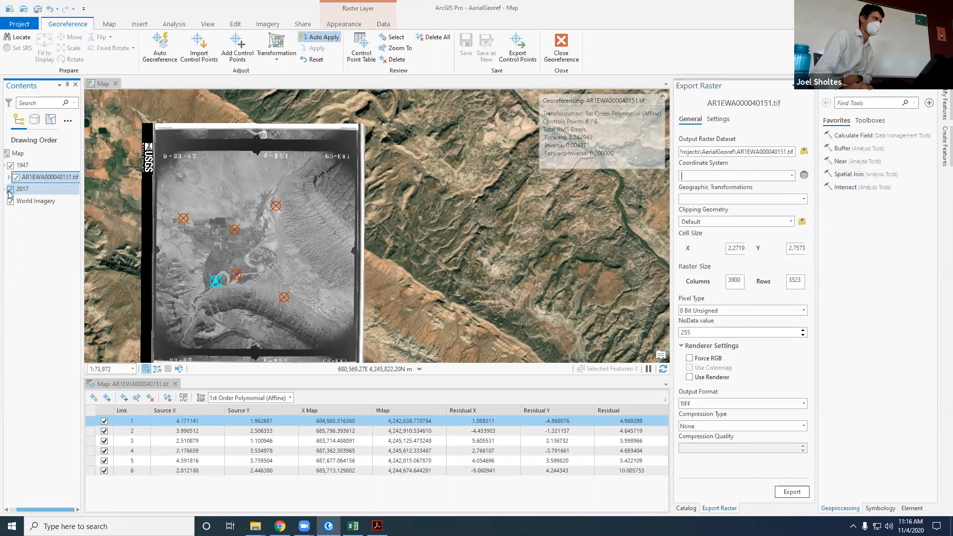
click(792, 176)
click(804, 176)
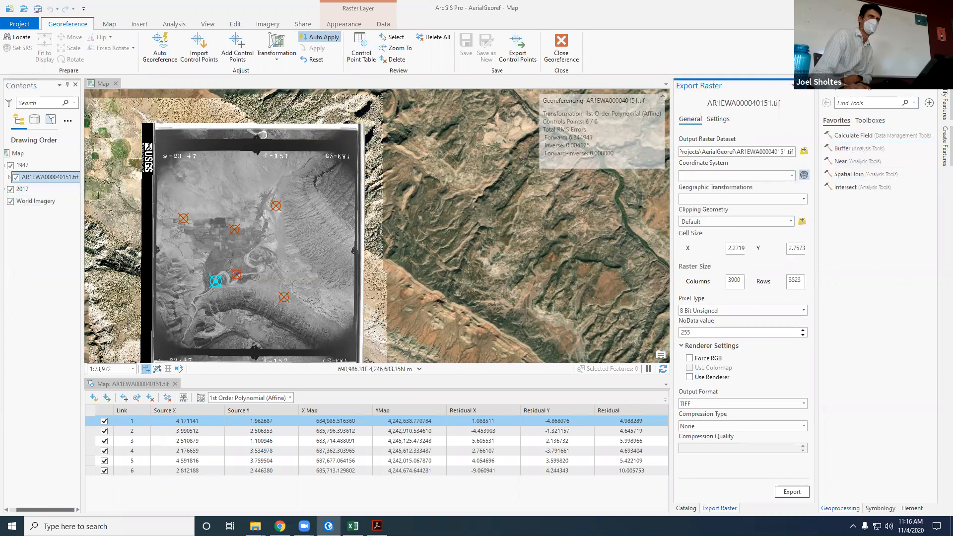
click(810, 85)
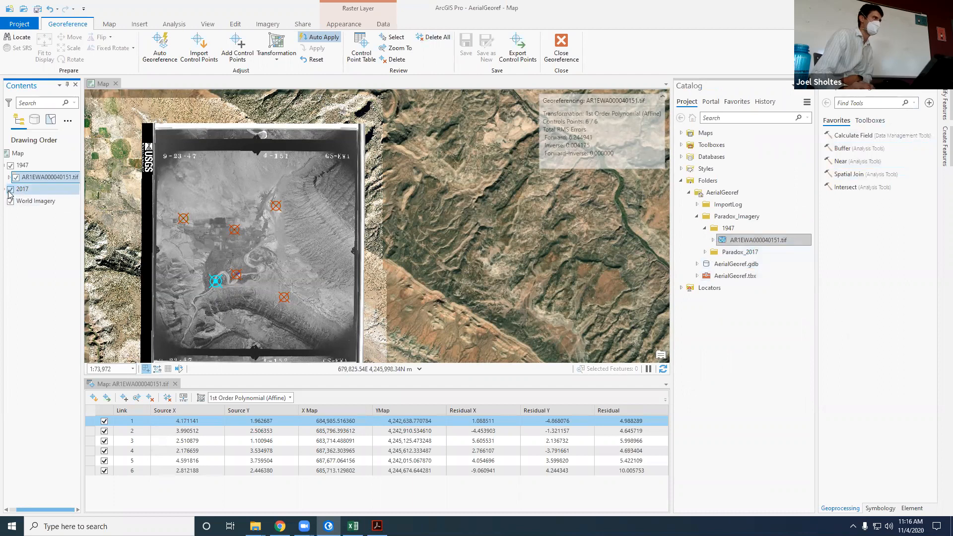
Step: Reopen Export Raster for the 1947 image, try again to pick a coordinate system, and close it without exporting
right_click(33, 178)
mouse_move(88, 403)
click(164, 405)
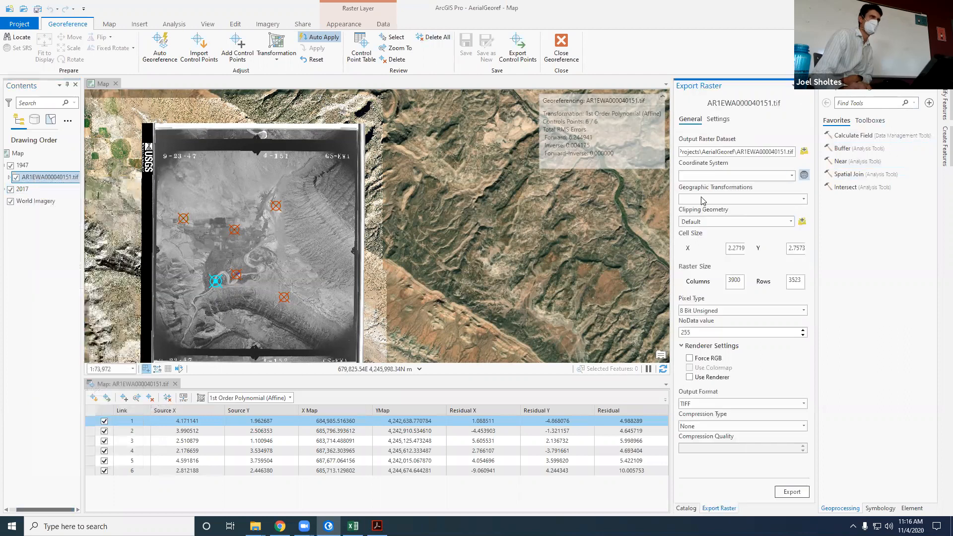
click(791, 176)
click(791, 175)
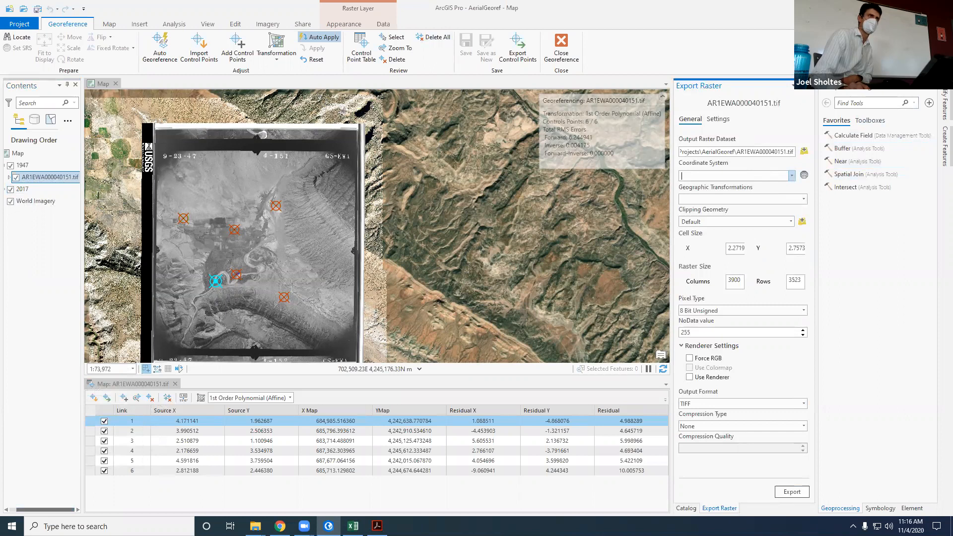
click(810, 85)
click(691, 323)
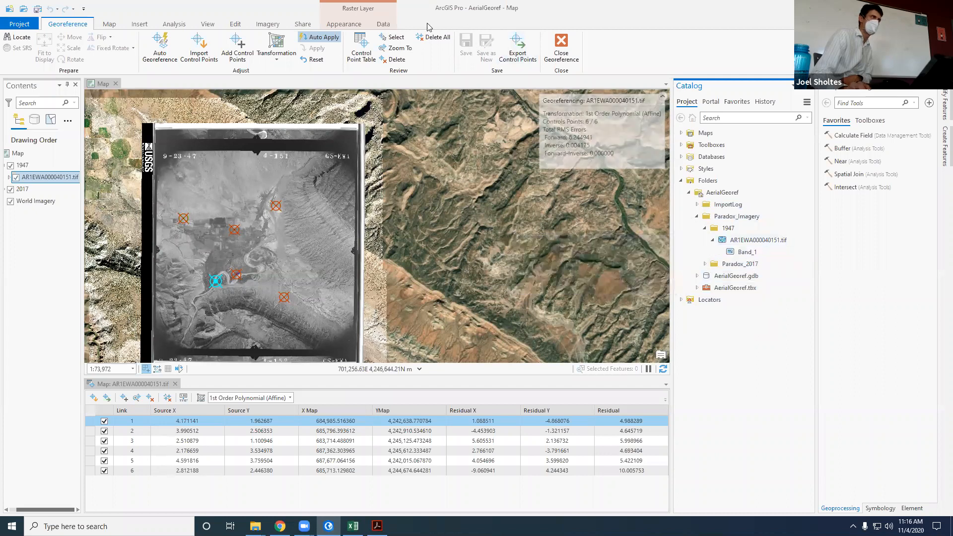
Step: Inspect the files saved with the image in the Paradox_Imagery 1947 folder in File Explorer, and return to ArcGIS Pro
mouse_move(255, 526)
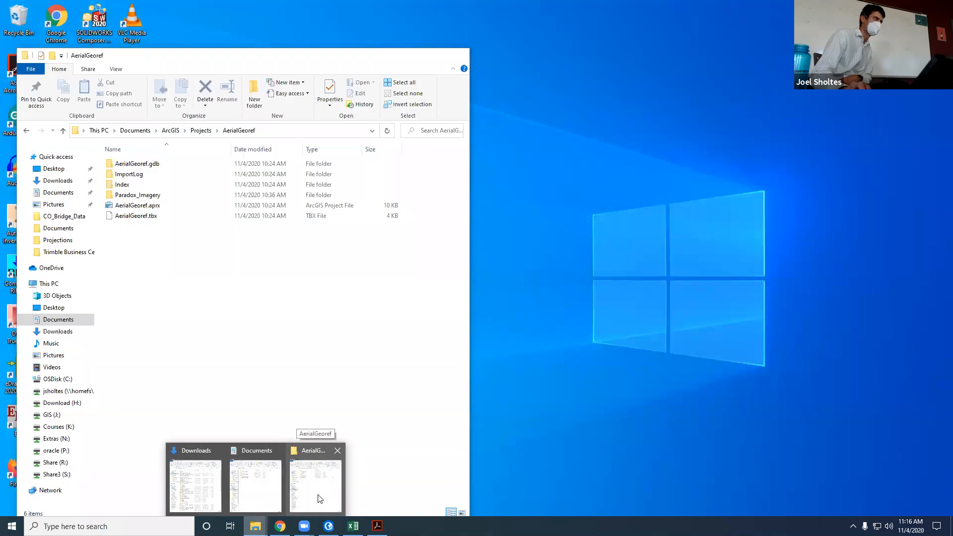
click(320, 499)
double_click(144, 195)
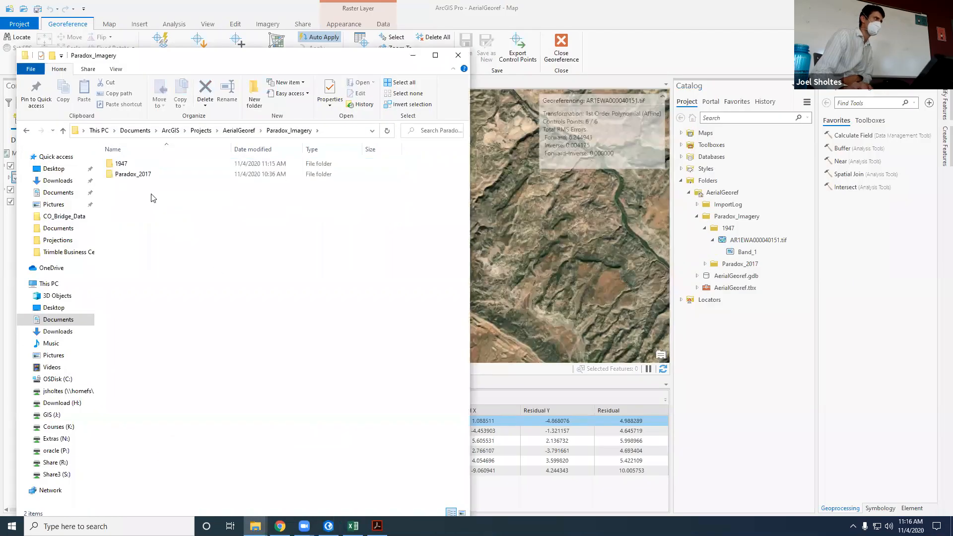
double_click(127, 165)
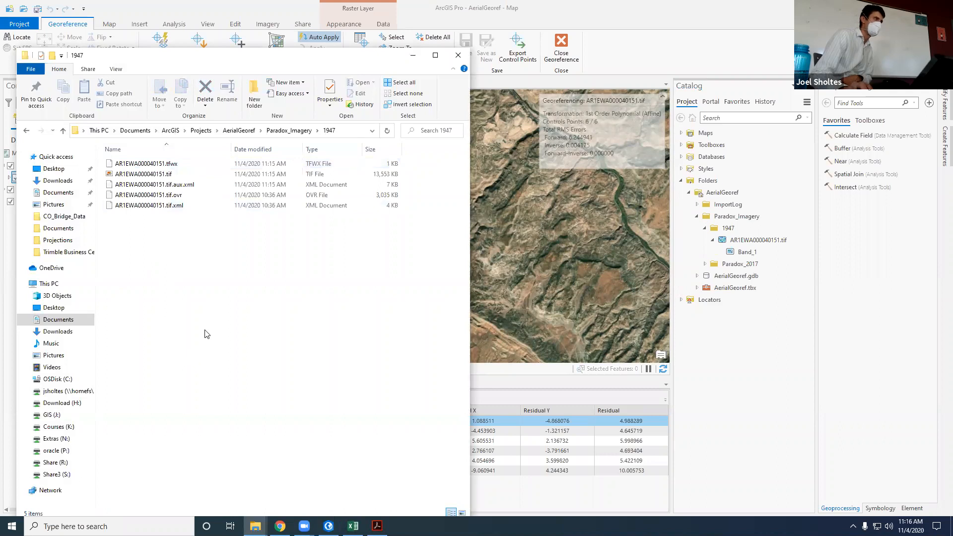
click(505, 35)
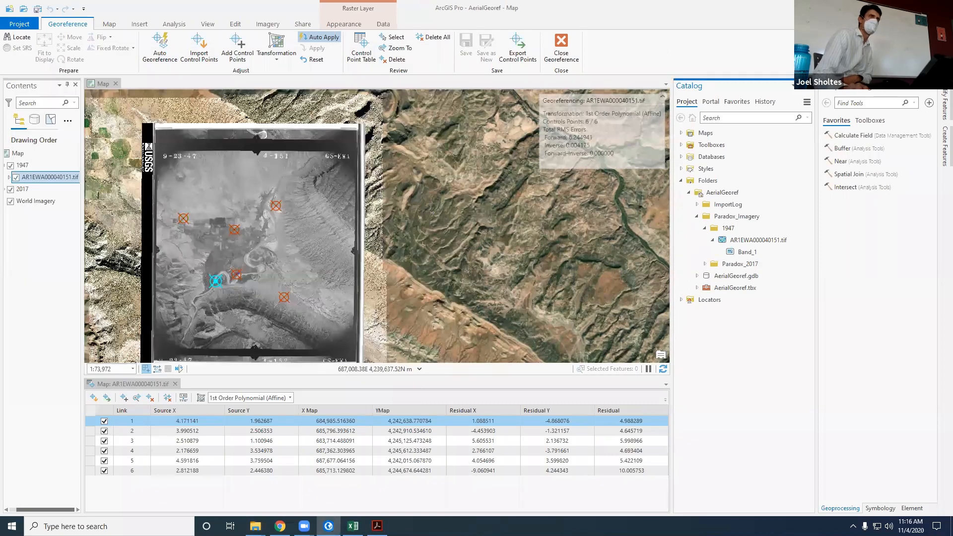
Step: Bring up the Aerial Photo Georeferencing instructions PDF in Chrome, and switch back to ArcGIS Pro
click(904, 7)
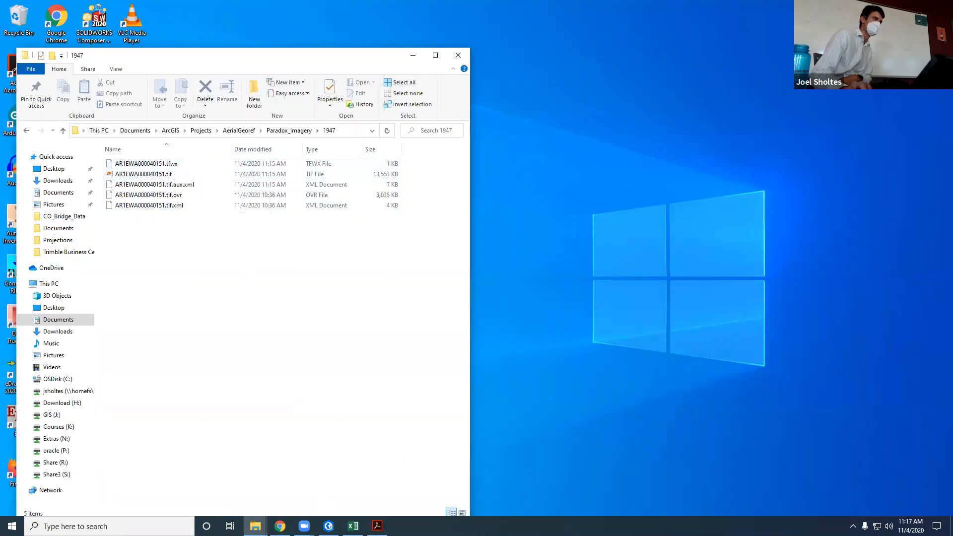
click(280, 527)
click(280, 526)
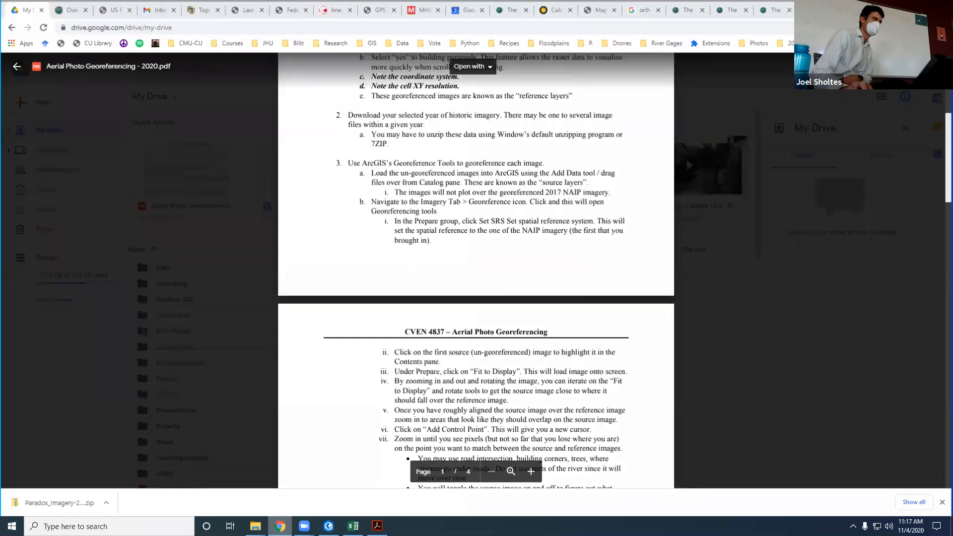
click(329, 526)
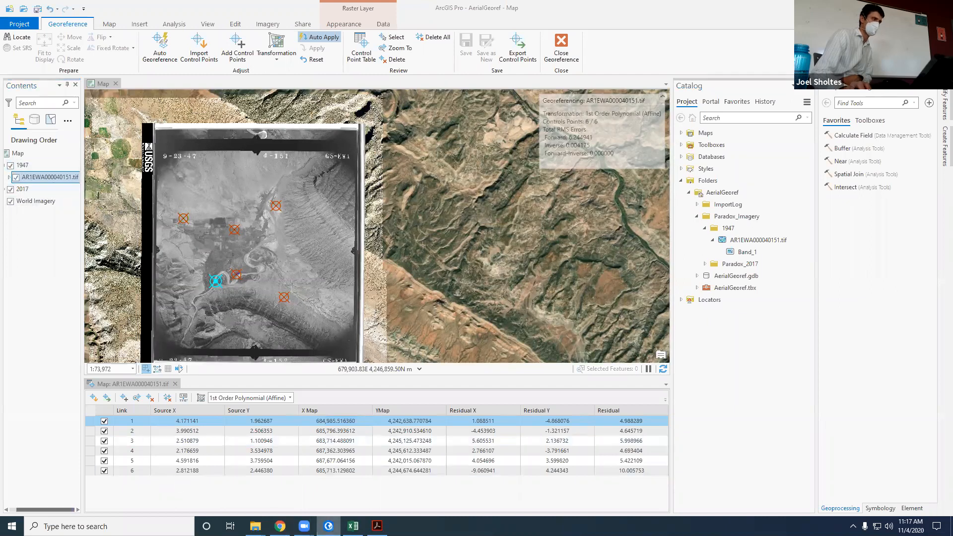
Step: Launch a second ArcGIS Pro session and create a new project from the blank Map template
right_click(327, 525)
click(316, 474)
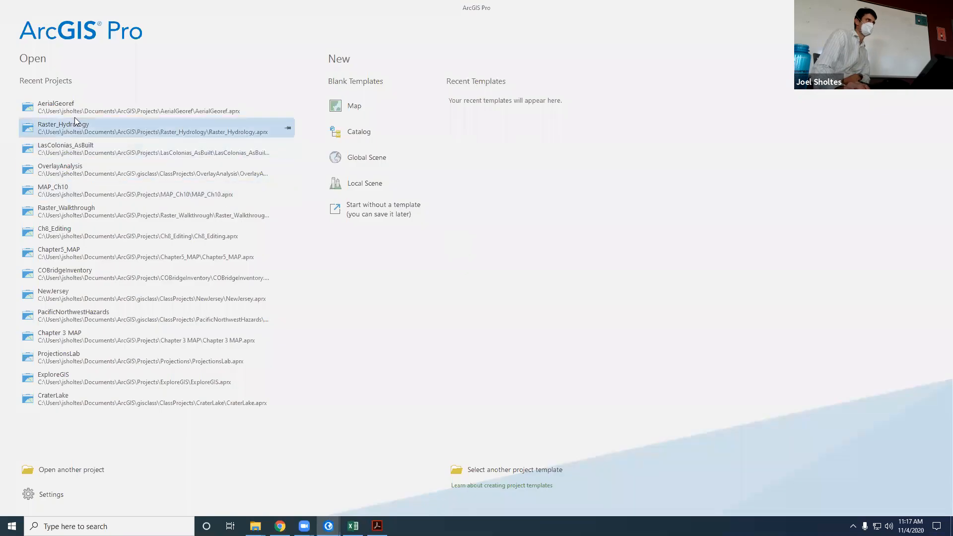
click(355, 107)
click(426, 274)
click(543, 291)
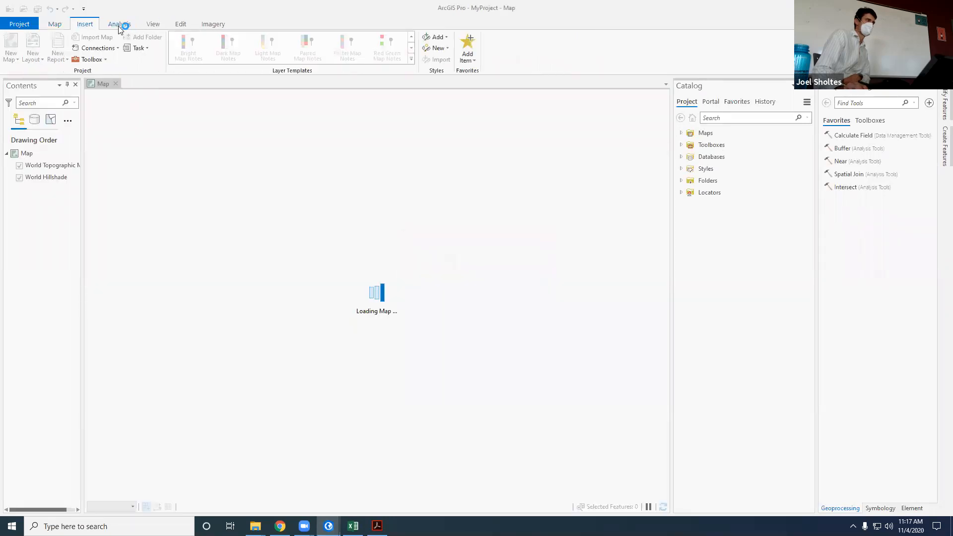
Step: Add AR1EWA000040151.tif from the AerialGeoref project's Paradox_Imagery\1947 folder to the new map
click(56, 25)
click(201, 47)
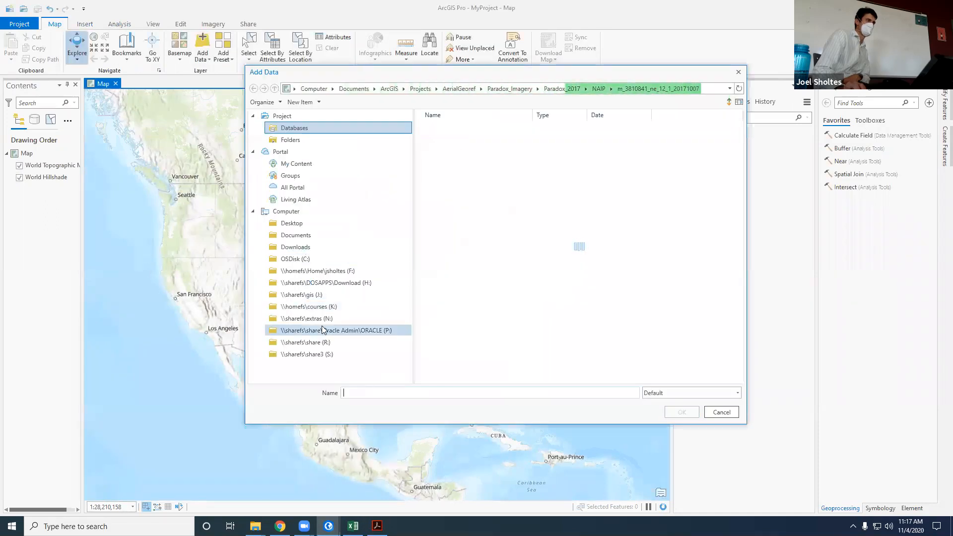
click(297, 236)
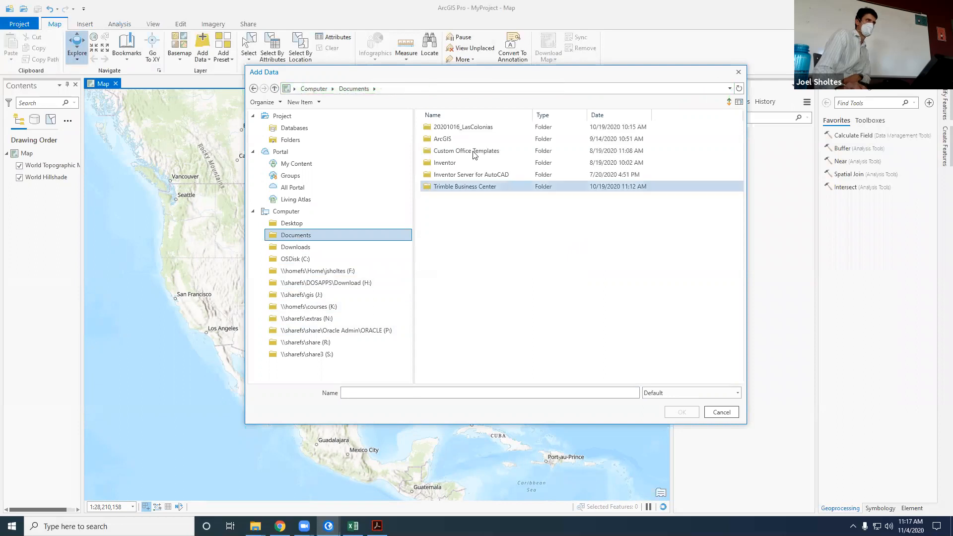
double_click(457, 139)
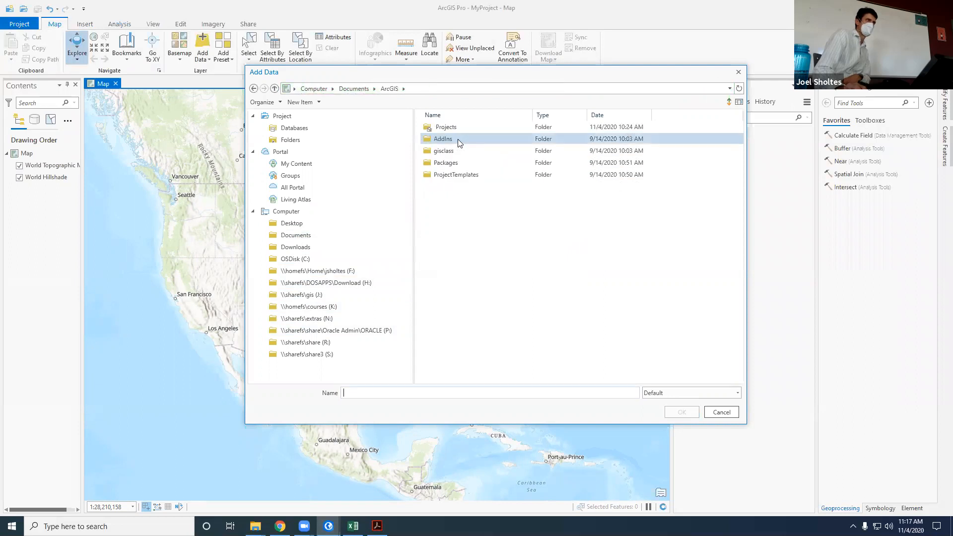
double_click(458, 165)
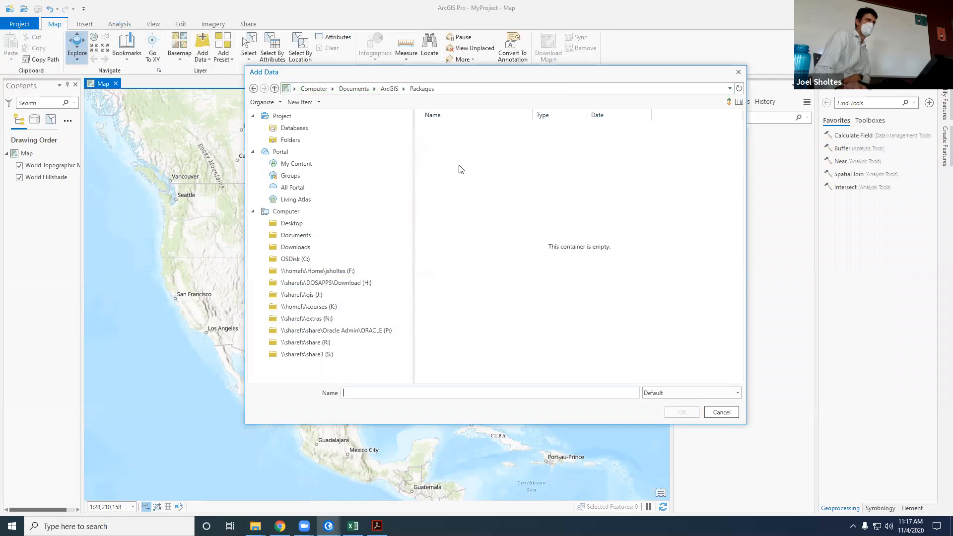
click(383, 89)
double_click(454, 130)
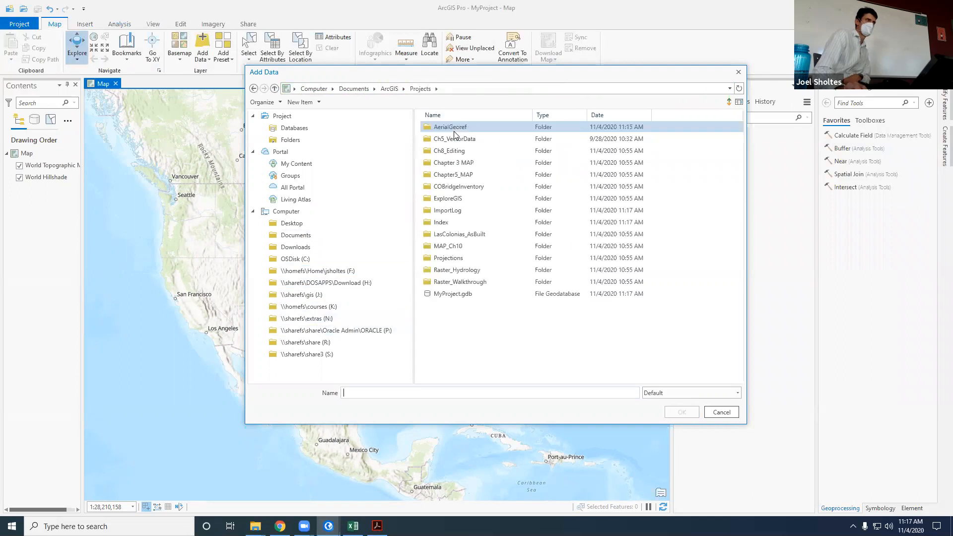
double_click(467, 124)
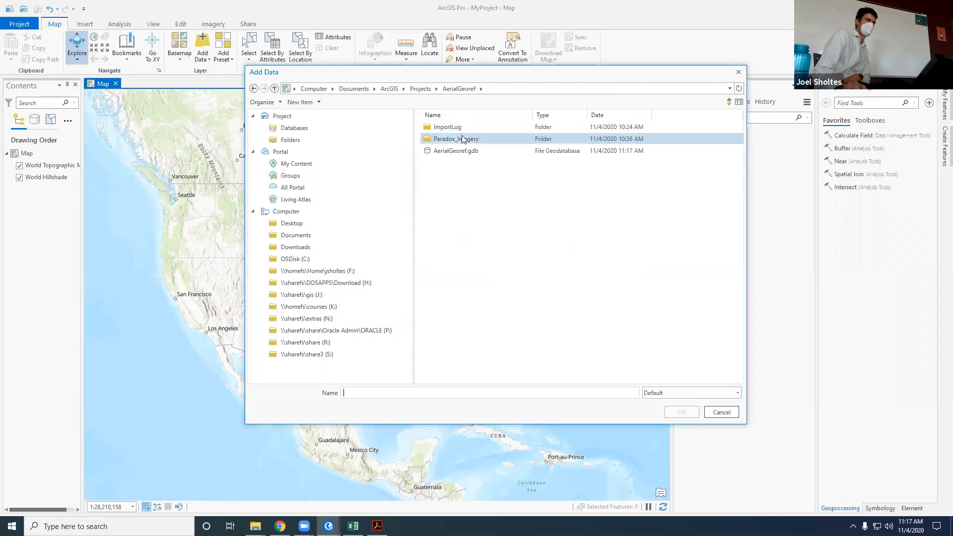
double_click(462, 139)
double_click(445, 128)
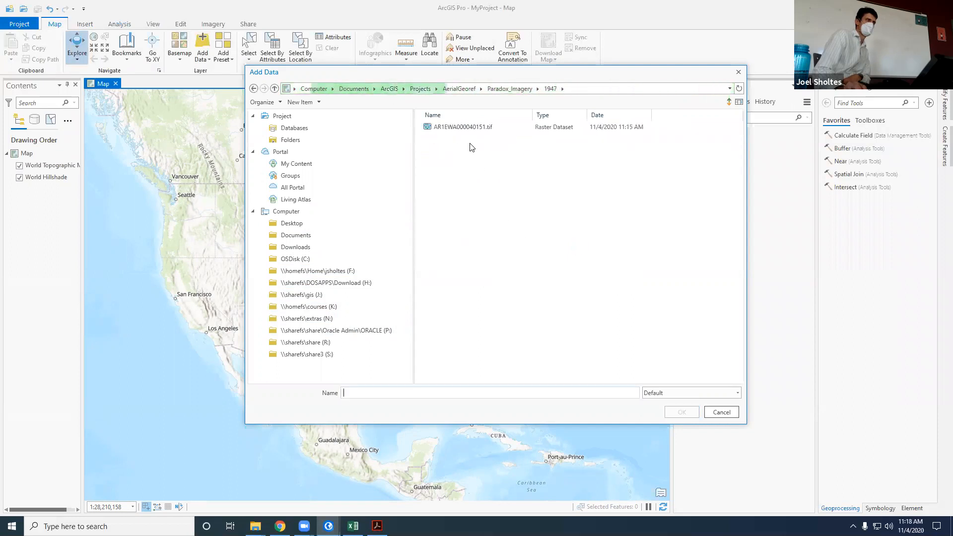
click(462, 127)
click(683, 411)
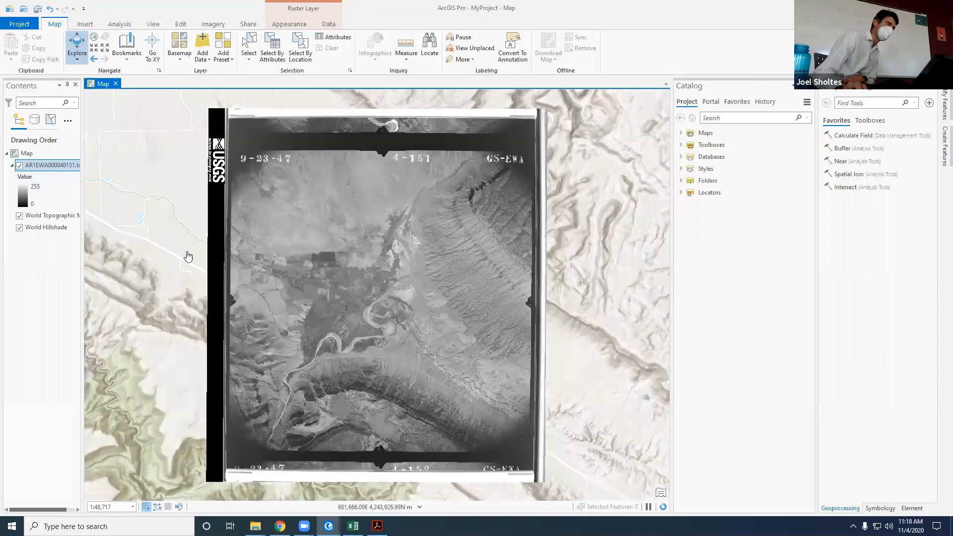
Step: Toggle the 1947 image's visibility to compare its placement with the topographic basemap
click(20, 166)
click(19, 166)
click(19, 166)
click(19, 166)
click(19, 166)
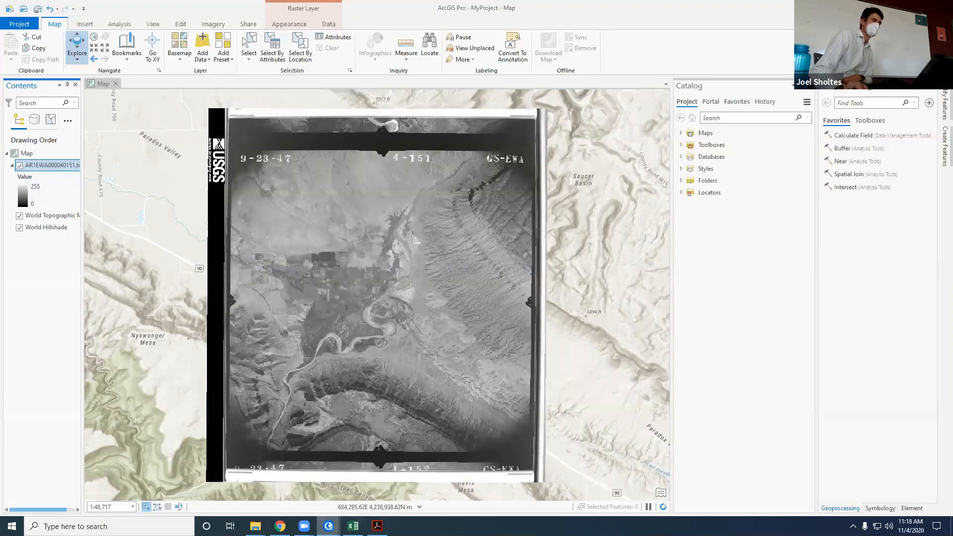
Step: Return to the AerialGeoref project, close the georeferencing session, and save the project
mouse_move(329, 526)
click(294, 476)
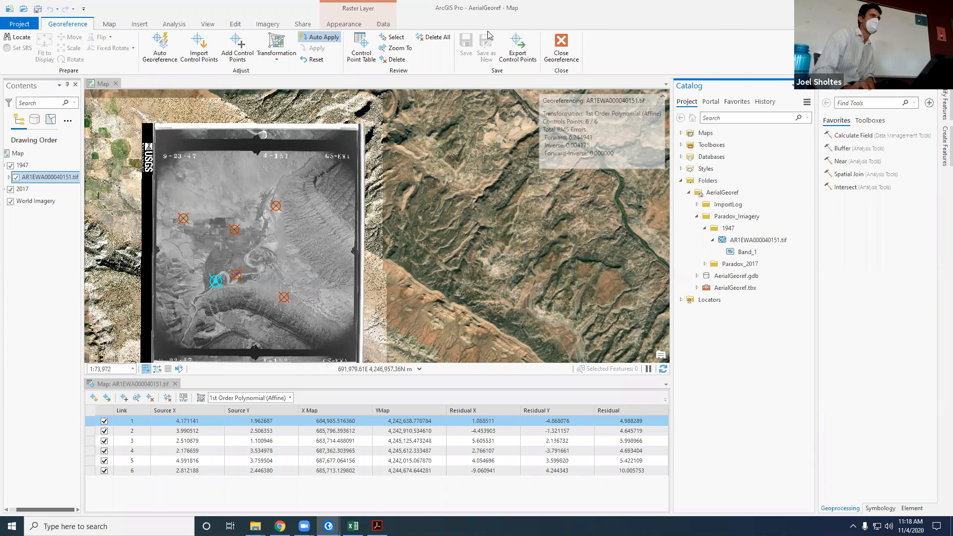
click(562, 48)
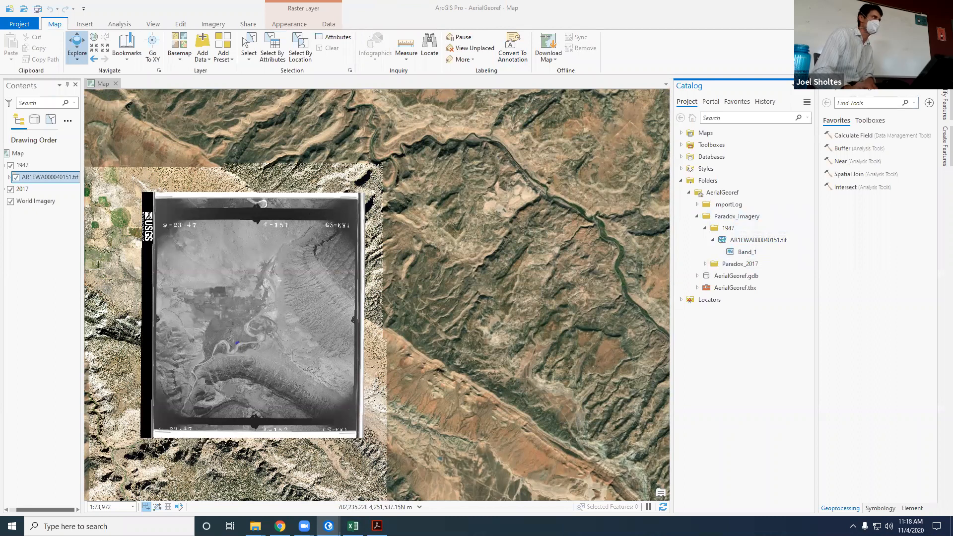
key(ctrl+s)
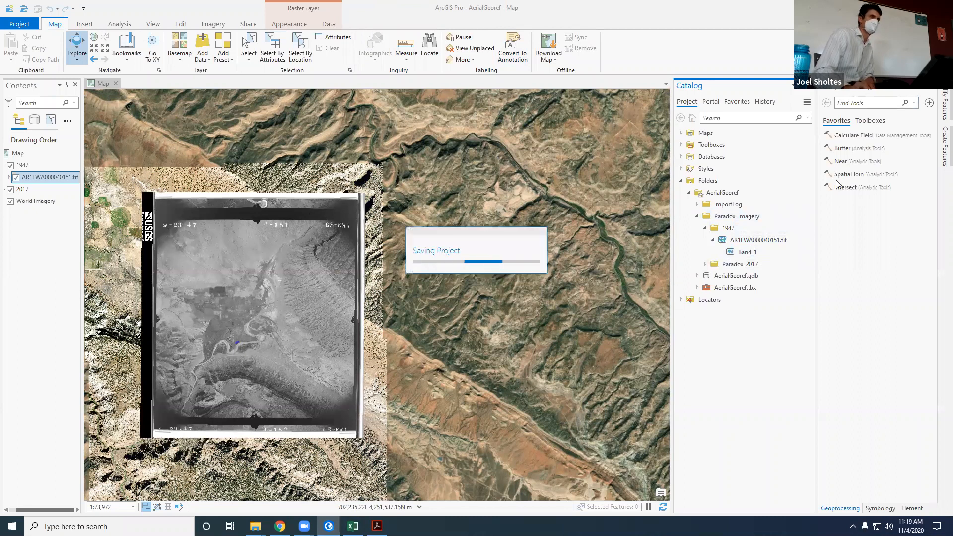